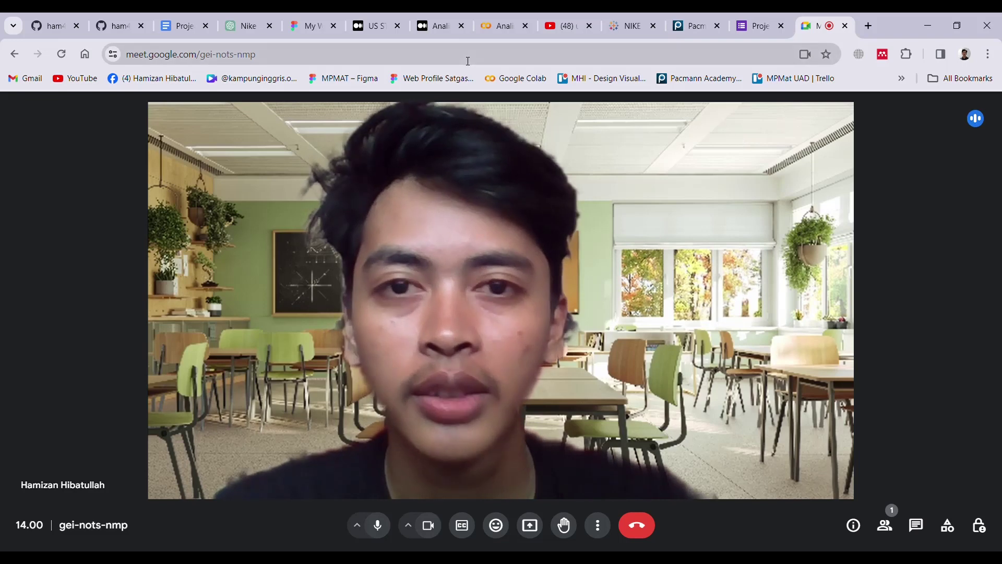
- Open the project brief in Google Docs and review the requirements under the Presentasi heading
{"action": "left_click", "coordinate": [521, 16]}
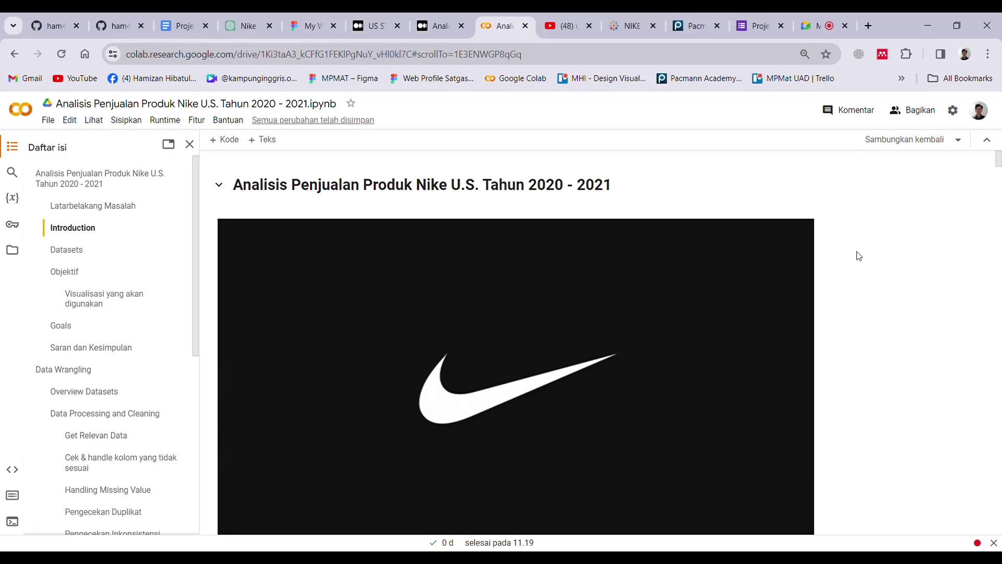
{"action": "left_click", "coordinate": [186, 25]}
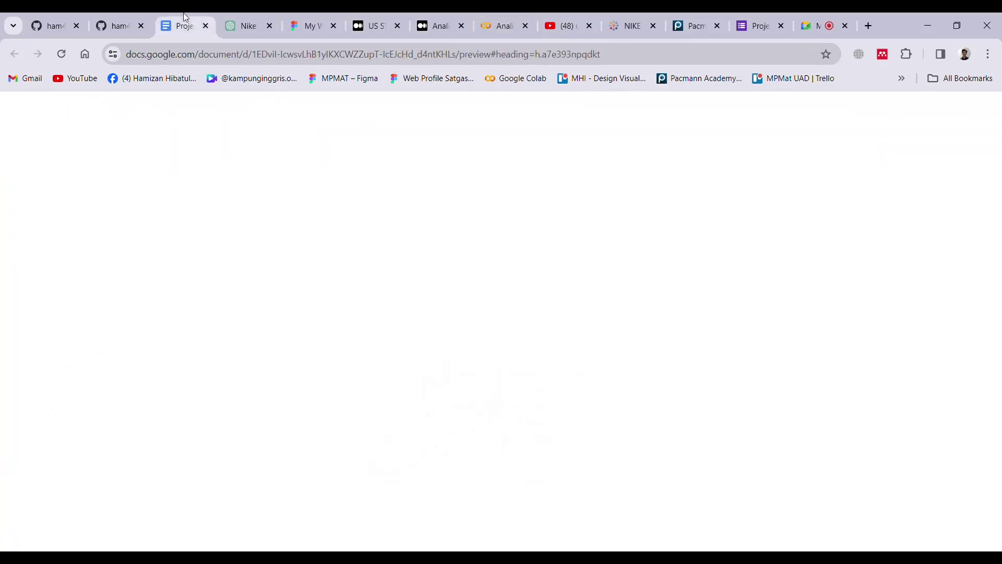
{"action": "scroll", "coordinate": [385, 273], "scroll_direction": "down", "scroll_amount": 3}
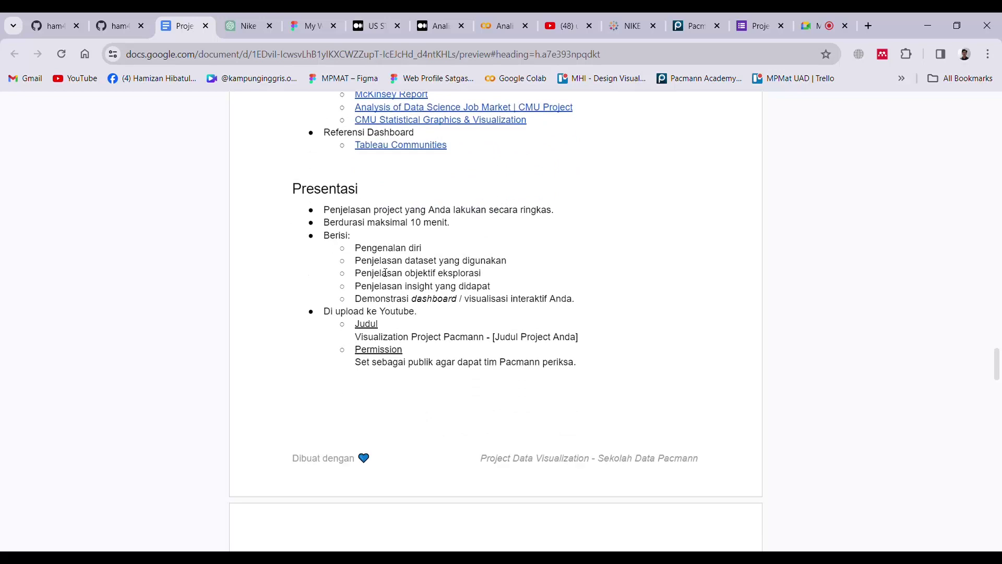
{"action": "scroll", "coordinate": [402, 255], "scroll_direction": "up", "scroll_amount": 3}
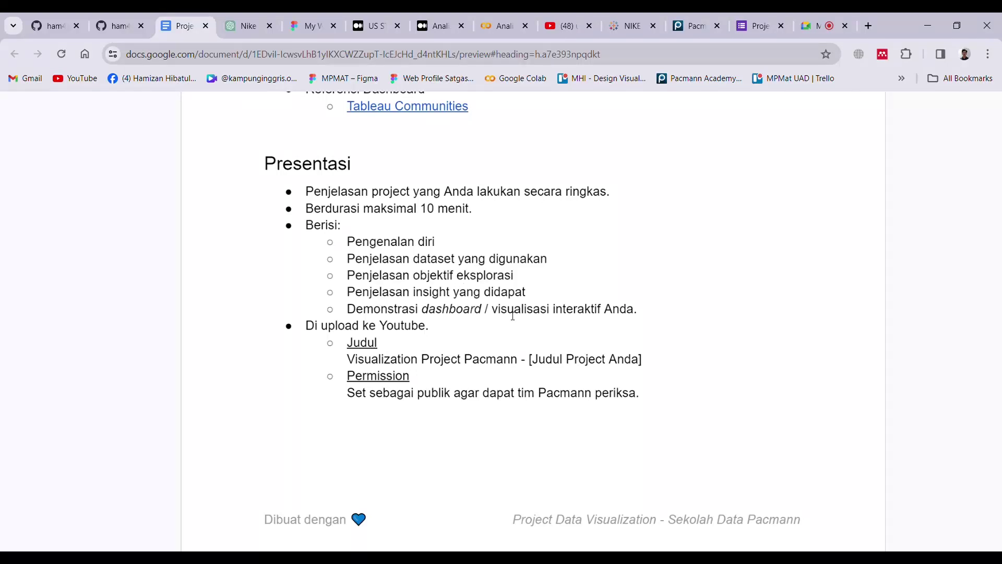
- Switch to the Nike sales notebook in Google Colab and read from Latarbelakang Masalah to Datasets, highlighting the sales region in the dataset description
{"action": "left_click", "coordinate": [488, 21]}
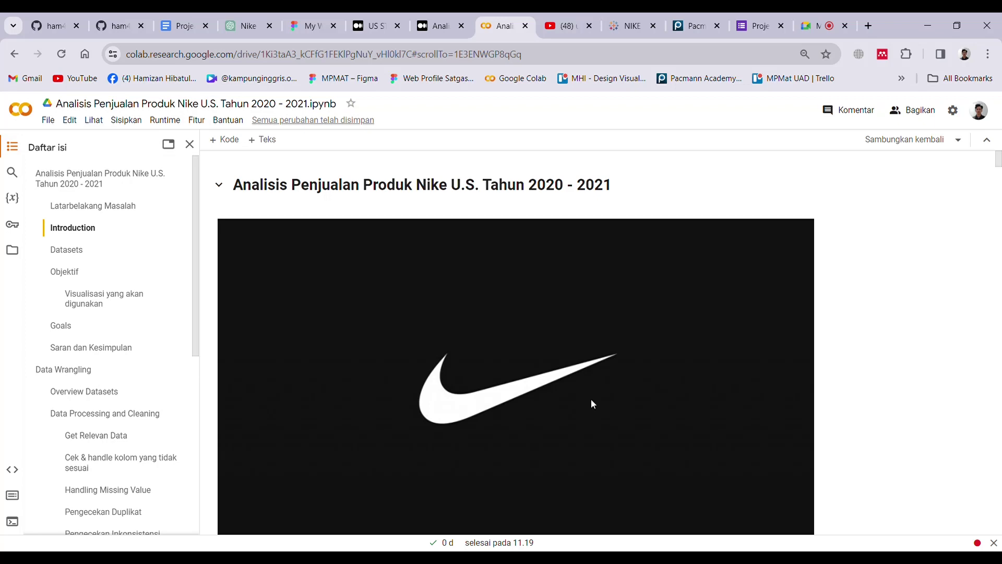
{"action": "scroll", "coordinate": [592, 404], "scroll_direction": "down", "scroll_amount": 5}
{"action": "scroll", "coordinate": [592, 403], "scroll_direction": "down", "scroll_amount": 1}
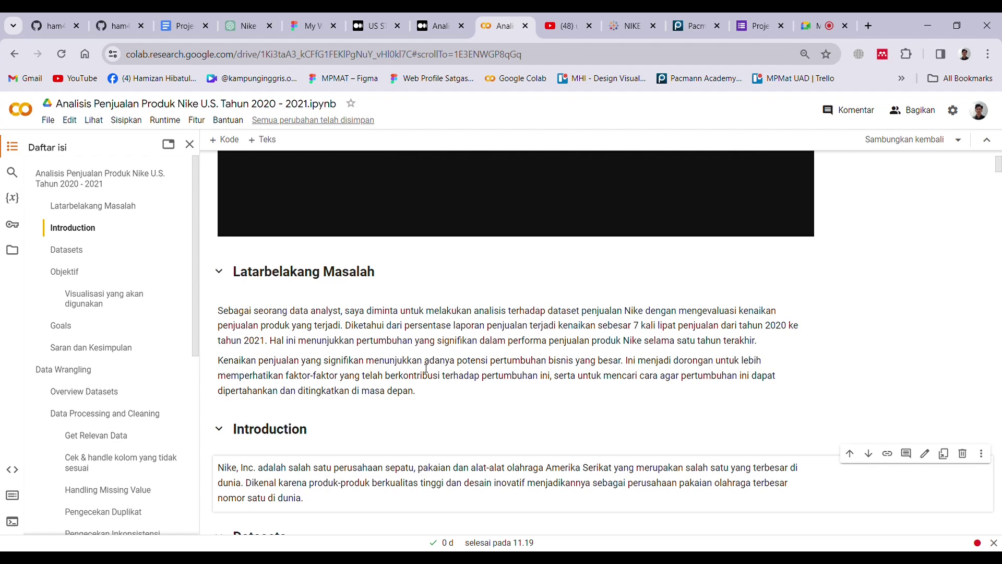
{"action": "scroll", "coordinate": [462, 404], "scroll_direction": "down", "scroll_amount": 3}
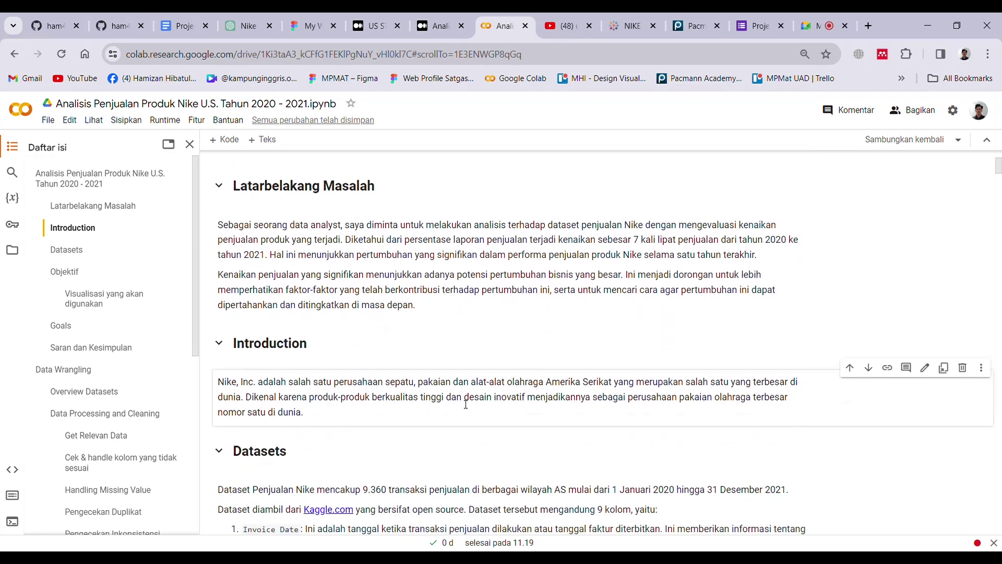
{"action": "scroll", "coordinate": [466, 403], "scroll_direction": "down", "scroll_amount": 1}
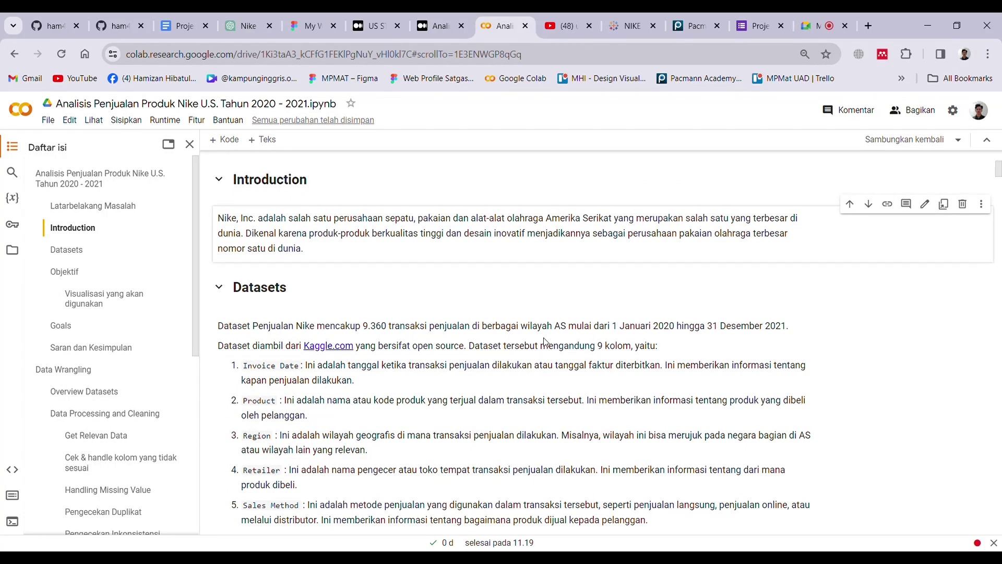
{"action": "left_click_drag", "start_coordinate": [535, 332], "coordinate": [569, 333]}
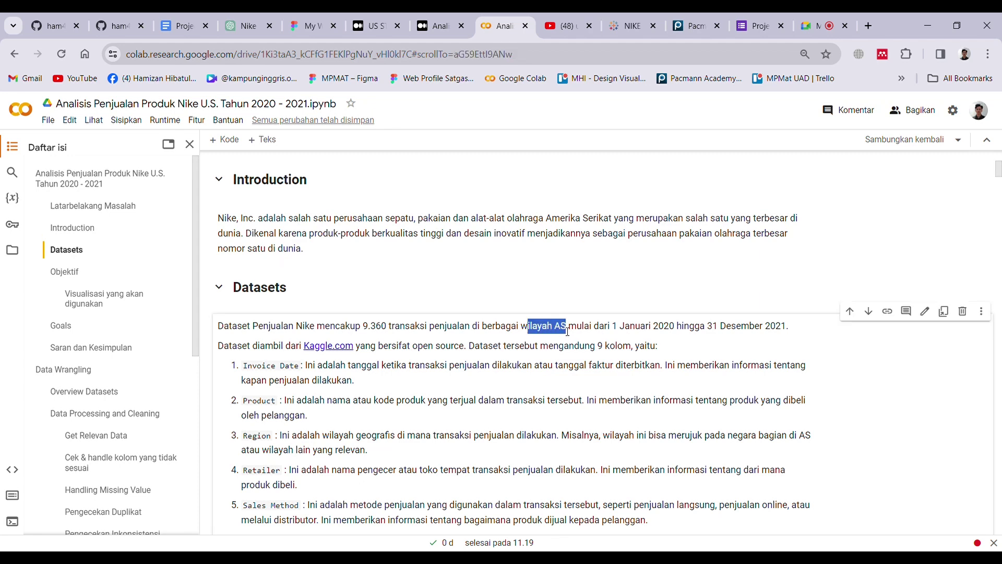
{"action": "left_click", "coordinate": [584, 330]}
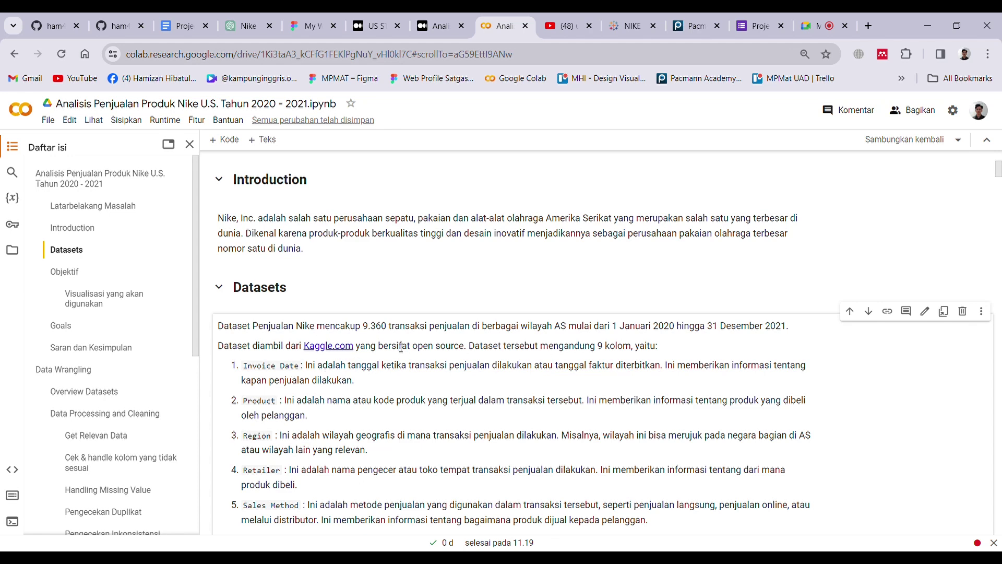
{"action": "scroll", "coordinate": [412, 365], "scroll_direction": "down", "scroll_amount": 2}
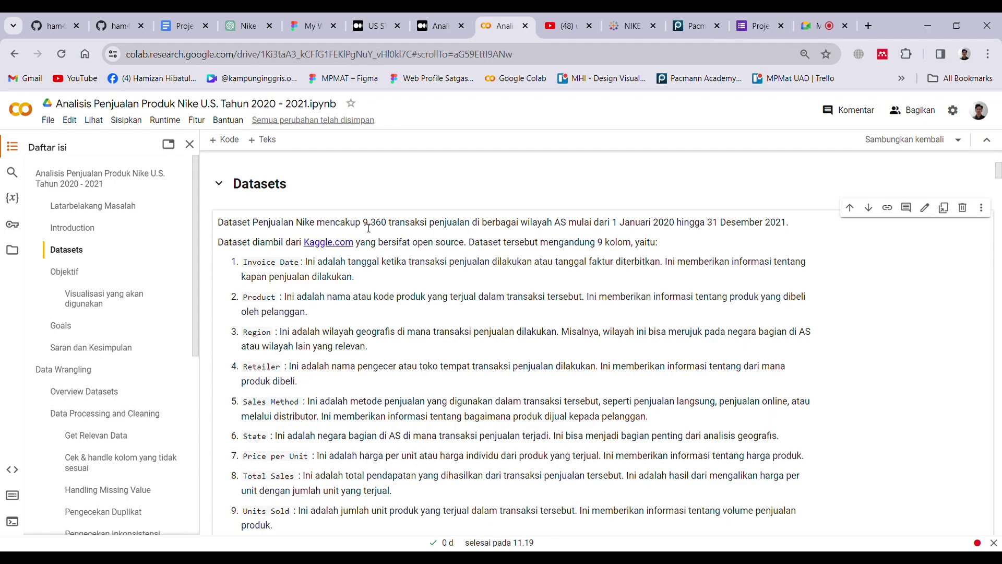
- Examine the dataset dimensions output under Overview Datasets, highlighting its row count and its column count
{"action": "scroll", "coordinate": [432, 336], "scroll_direction": "down", "scroll_amount": 15}
{"action": "scroll", "coordinate": [431, 336], "scroll_direction": "down", "scroll_amount": 4}
{"action": "scroll", "coordinate": [431, 336], "scroll_direction": "up", "scroll_amount": 15}
{"action": "scroll", "coordinate": [429, 335], "scroll_direction": "down", "scroll_amount": 6}
{"action": "scroll", "coordinate": [429, 335], "scroll_direction": "up", "scroll_amount": 3}
{"action": "scroll", "coordinate": [428, 335], "scroll_direction": "down", "scroll_amount": 11}
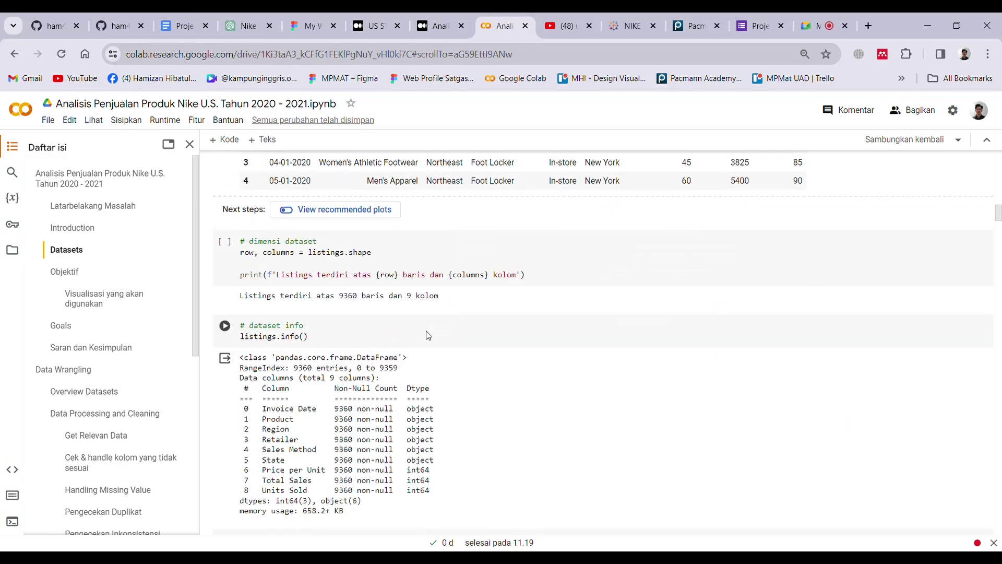
{"action": "scroll", "coordinate": [429, 334], "scroll_direction": "down", "scroll_amount": 2}
{"action": "scroll", "coordinate": [427, 333], "scroll_direction": "up", "scroll_amount": 1}
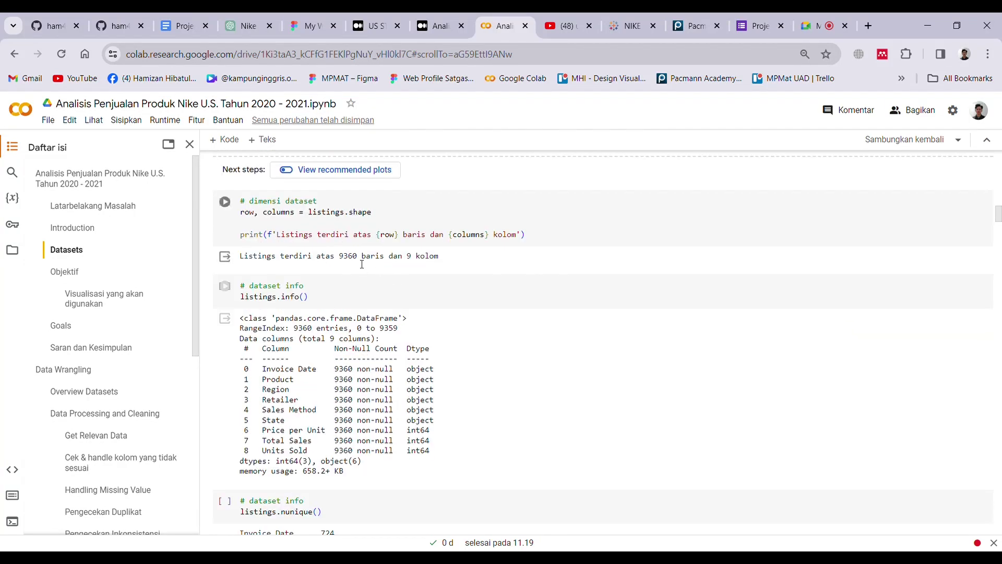
{"action": "left_click_drag", "start_coordinate": [340, 258], "coordinate": [358, 262]}
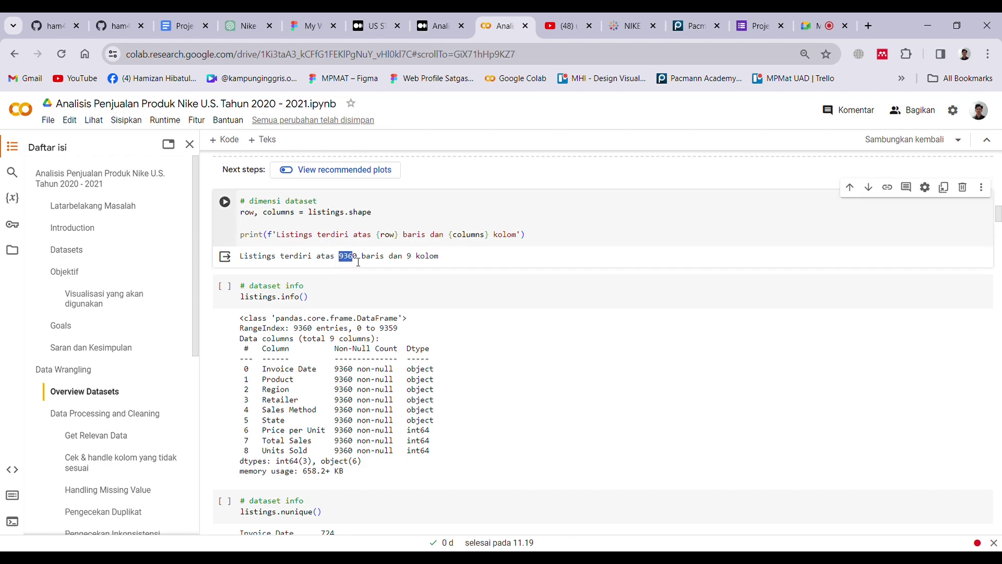
{"action": "left_click", "coordinate": [376, 260]}
{"action": "left_click_drag", "start_coordinate": [408, 260], "coordinate": [438, 260]}
- Return to the Datasets section and review the column descriptions from Invoice Date to Units Sold, continuing to Objektif
{"action": "scroll", "coordinate": [430, 261], "scroll_direction": "up", "scroll_amount": 10}
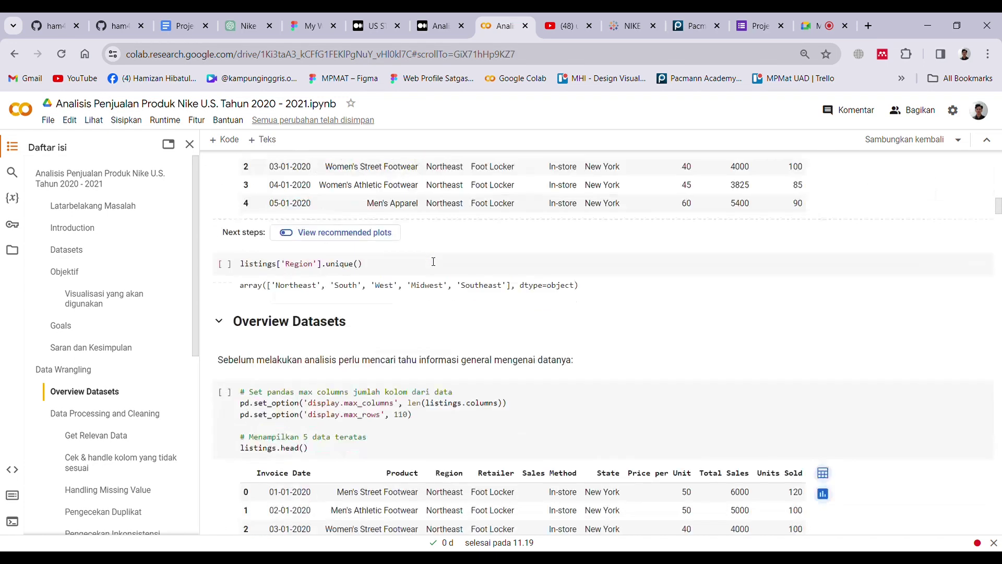
{"action": "scroll", "coordinate": [430, 262], "scroll_direction": "up", "scroll_amount": 15}
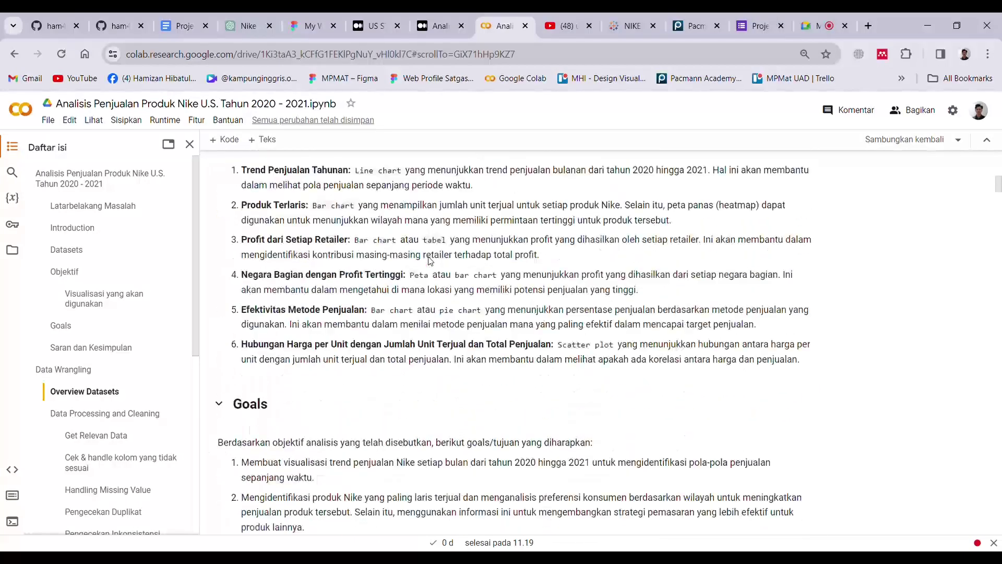
{"action": "scroll", "coordinate": [433, 261], "scroll_direction": "up", "scroll_amount": 15}
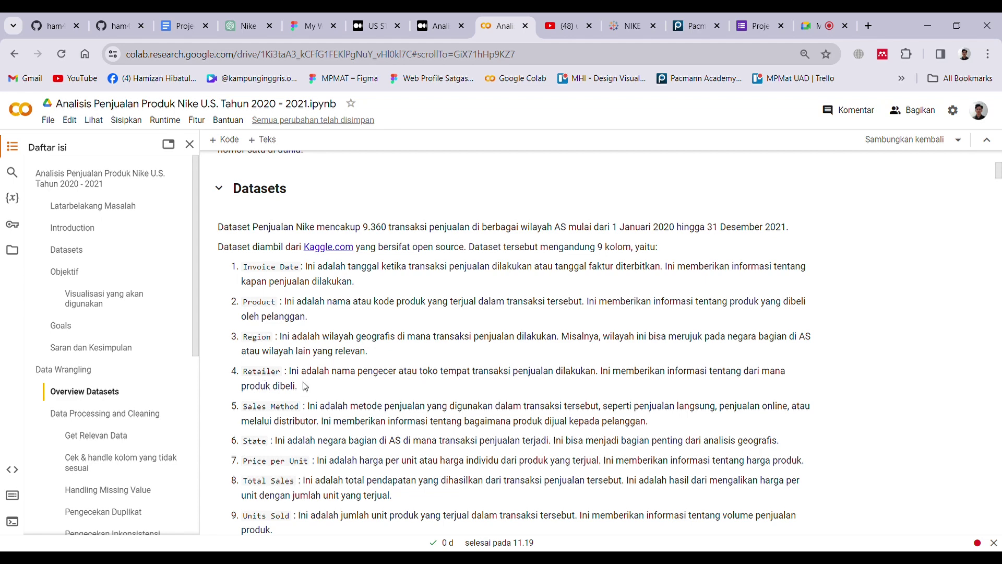
{"action": "scroll", "coordinate": [305, 386], "scroll_direction": "down", "scroll_amount": 1}
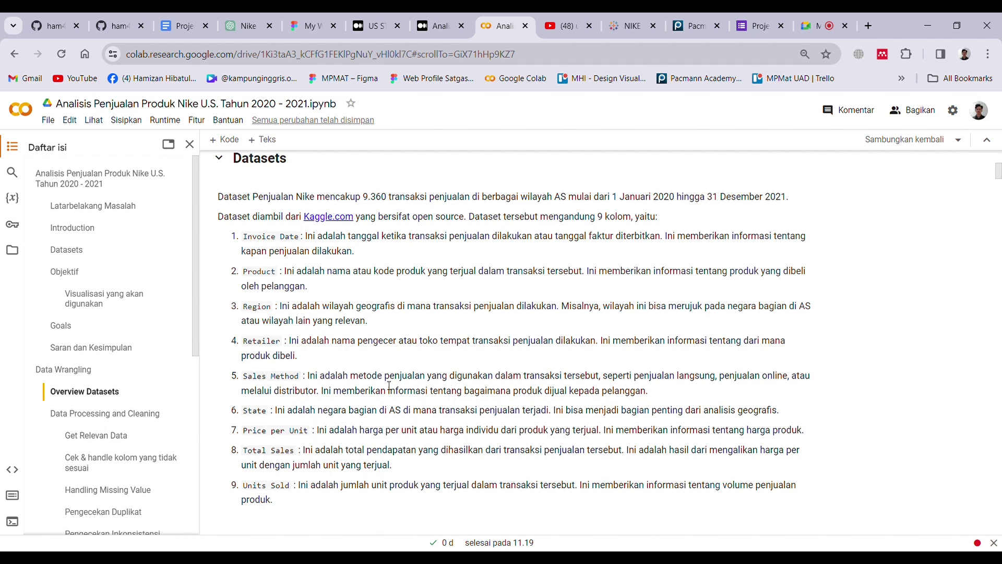
{"action": "scroll", "coordinate": [389, 386], "scroll_direction": "down", "scroll_amount": 1}
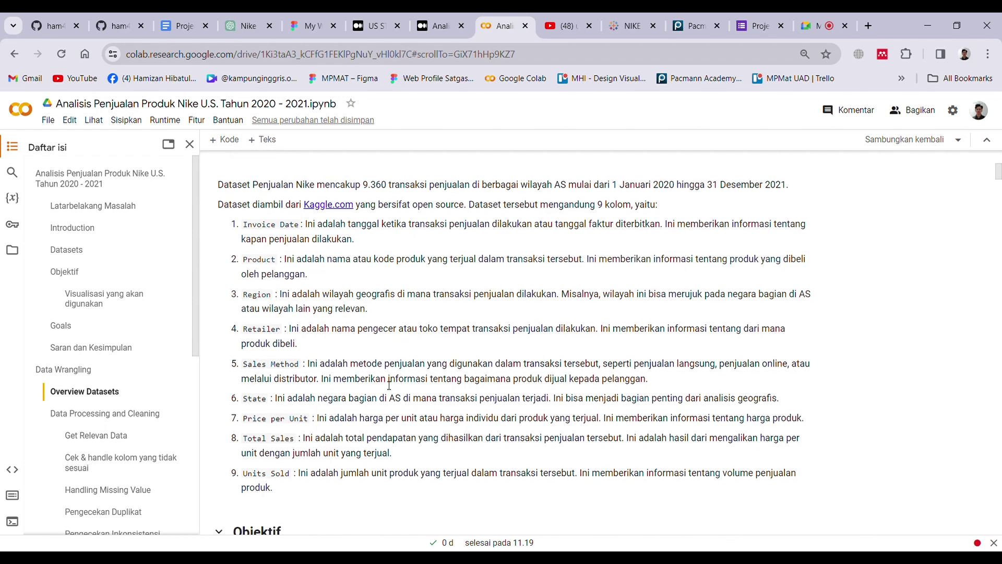
{"action": "scroll", "coordinate": [340, 386], "scroll_direction": "down", "scroll_amount": 1}
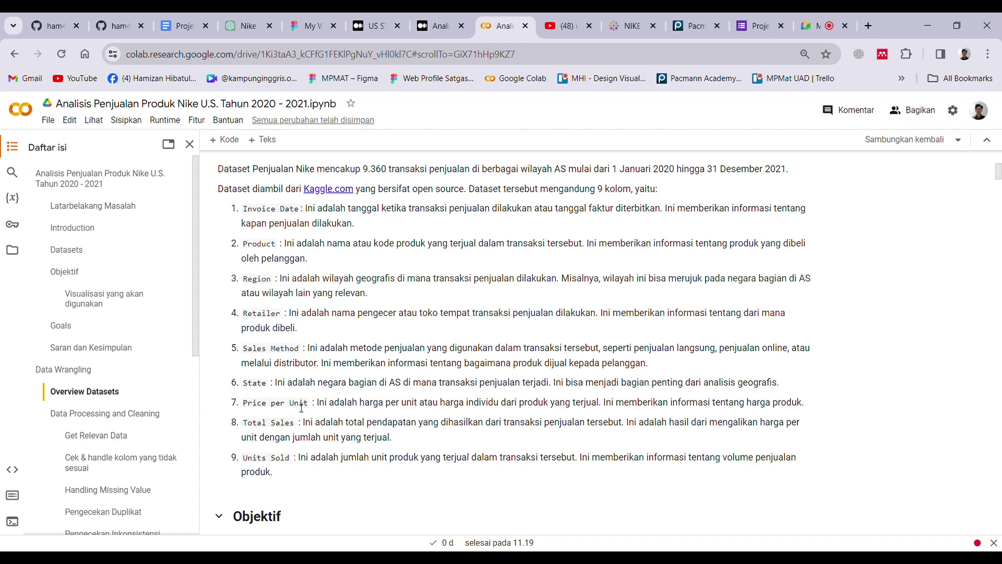
{"action": "scroll", "coordinate": [301, 408], "scroll_direction": "down", "scroll_amount": 1}
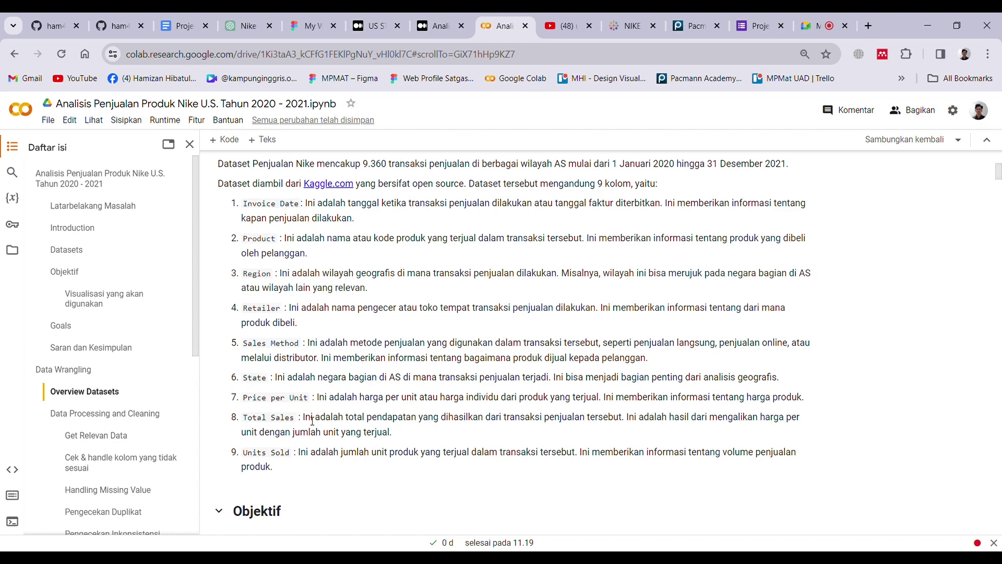
{"action": "scroll", "coordinate": [312, 420], "scroll_direction": "down", "scroll_amount": 5}
- Check the presentation outline in the Google Docs brief, glance at the Medium articles, and return to the Colab notebook
{"action": "left_click", "coordinate": [200, 16]}
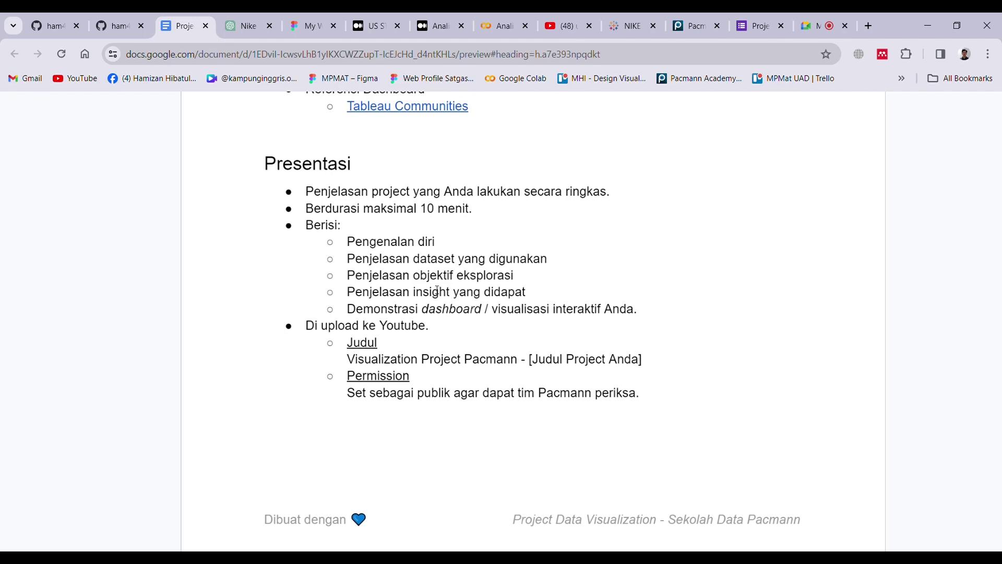
{"action": "left_click", "coordinate": [455, 16]}
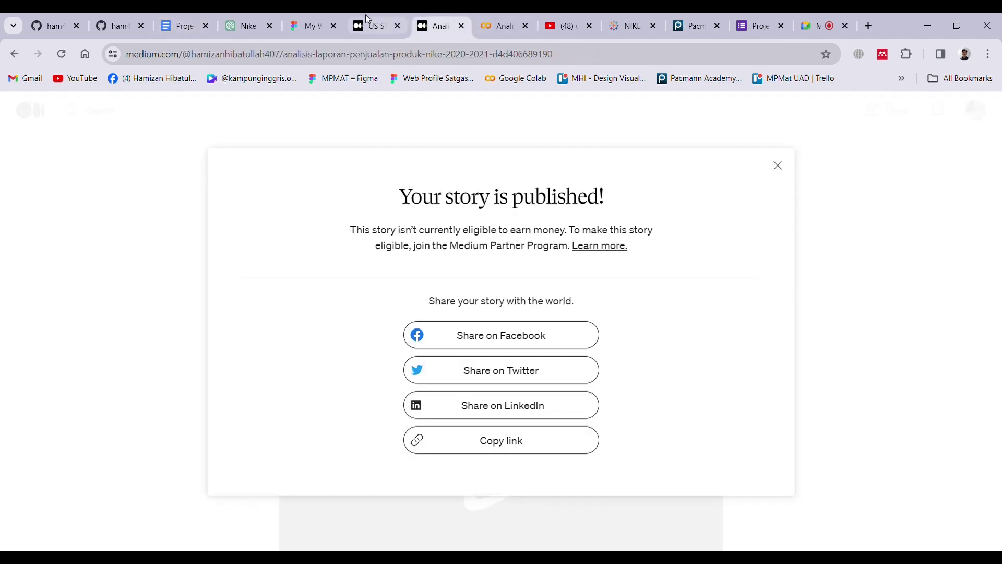
{"action": "left_click", "coordinate": [365, 14]}
{"action": "left_click", "coordinate": [499, 24]}
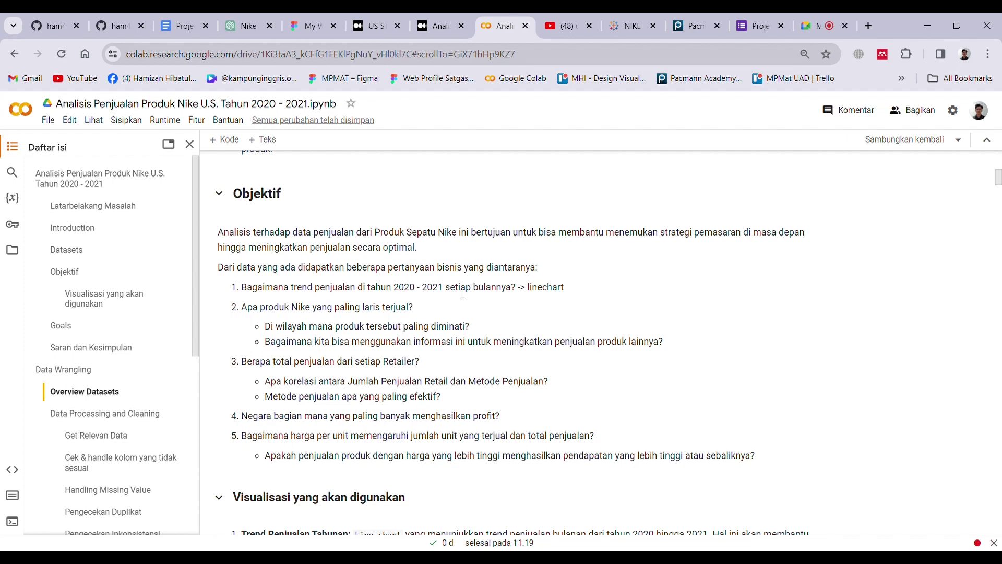
- Read the Latarbelakang Masalah section and highlight the word "kali" in the sales increase statement
{"action": "scroll", "coordinate": [508, 249], "scroll_direction": "up", "scroll_amount": 10}
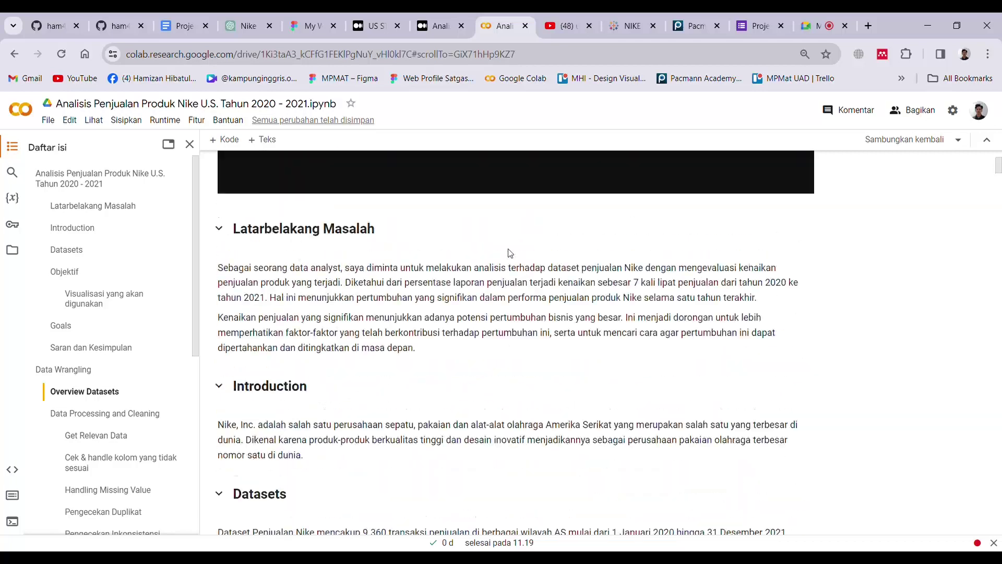
{"action": "scroll", "coordinate": [420, 275], "scroll_direction": "up", "scroll_amount": 1}
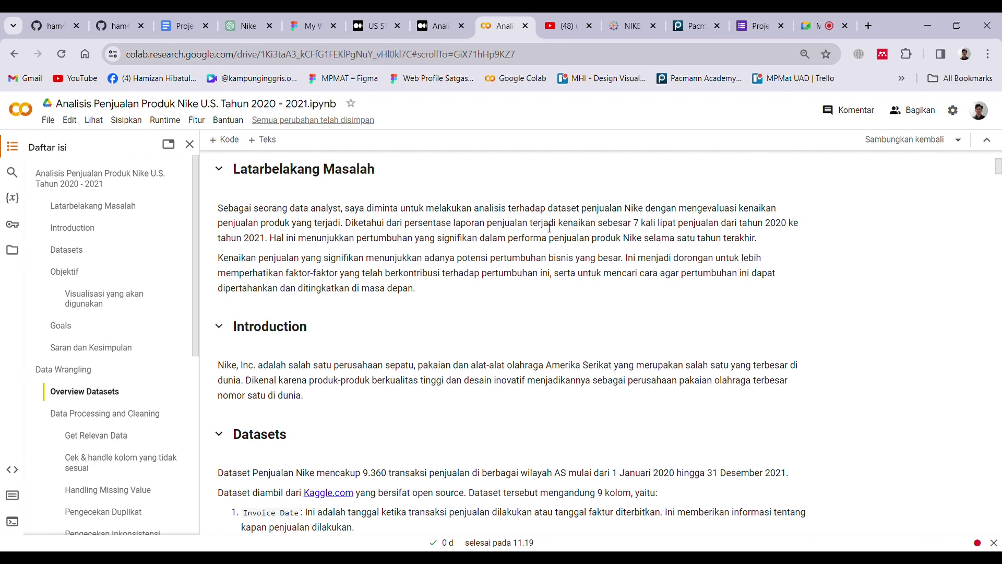
{"action": "double_click", "coordinate": [642, 228]}
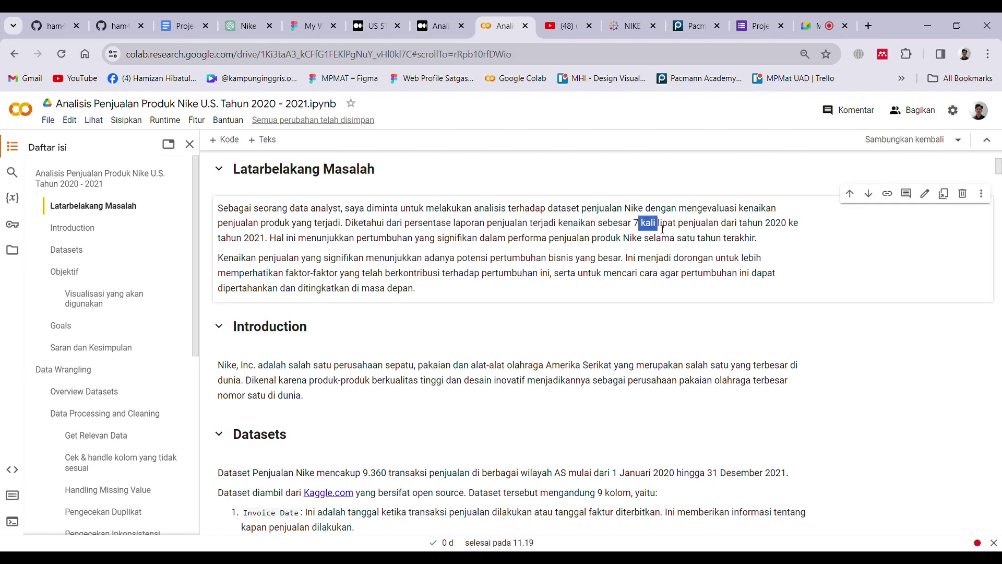
- Review the business questions under Objektif and the planned charts under Visualisasi yang akan digunakan
{"action": "scroll", "coordinate": [543, 322], "scroll_direction": "down", "scroll_amount": 20}
{"action": "scroll", "coordinate": [545, 323], "scroll_direction": "up", "scroll_amount": 7}
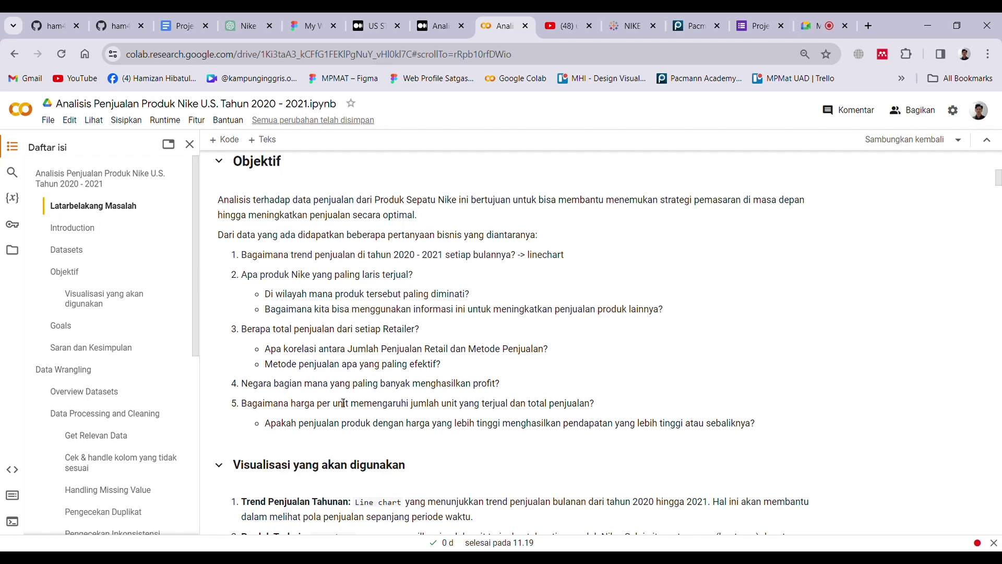
{"action": "scroll", "coordinate": [343, 403], "scroll_direction": "down", "scroll_amount": 1}
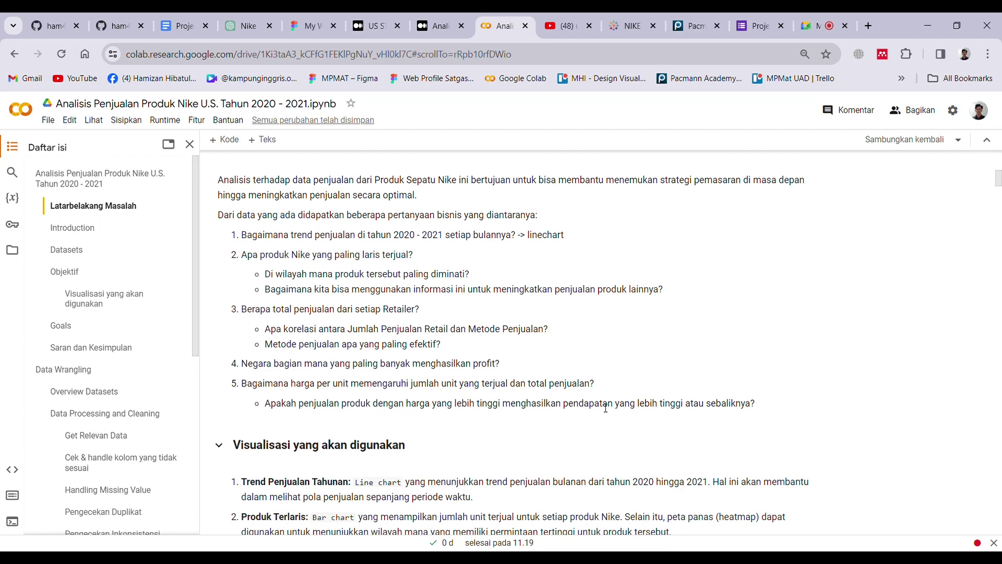
{"action": "scroll", "coordinate": [609, 407], "scroll_direction": "down", "scroll_amount": 1}
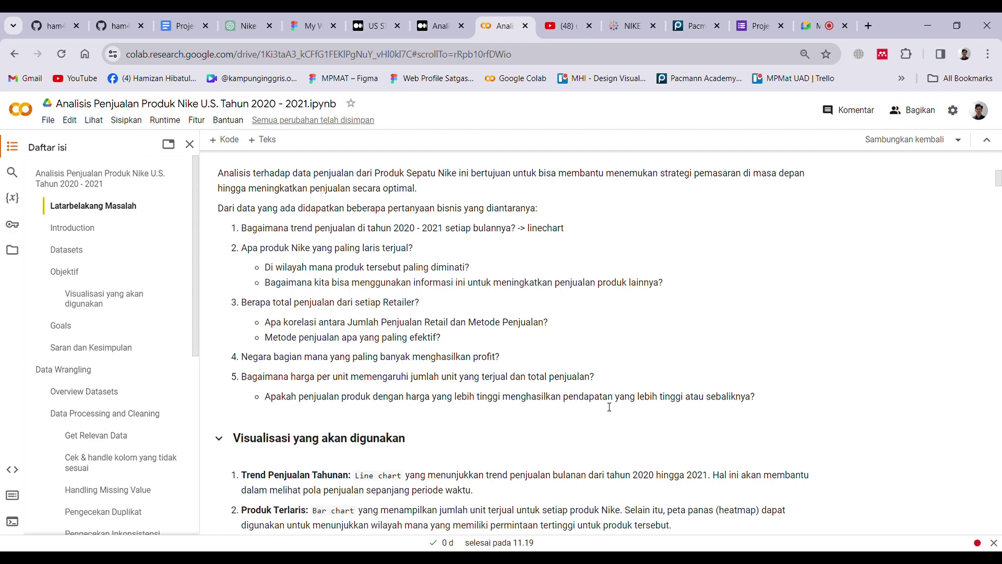
{"action": "scroll", "coordinate": [609, 408], "scroll_direction": "down", "scroll_amount": 5}
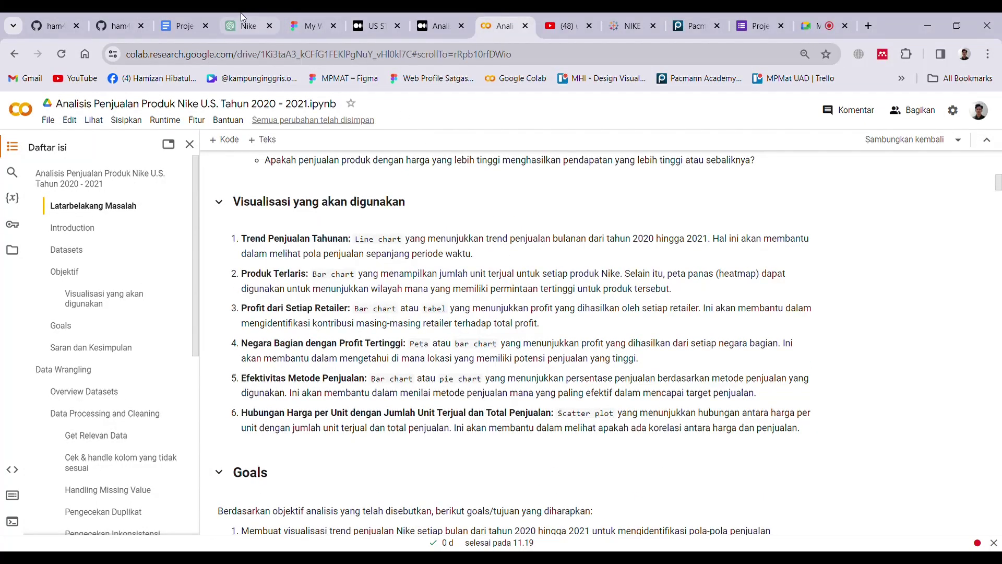
- Consult the Presentasi checklist in Google Docs once more and go back to the Colab notebook
{"action": "left_click", "coordinate": [201, 16]}
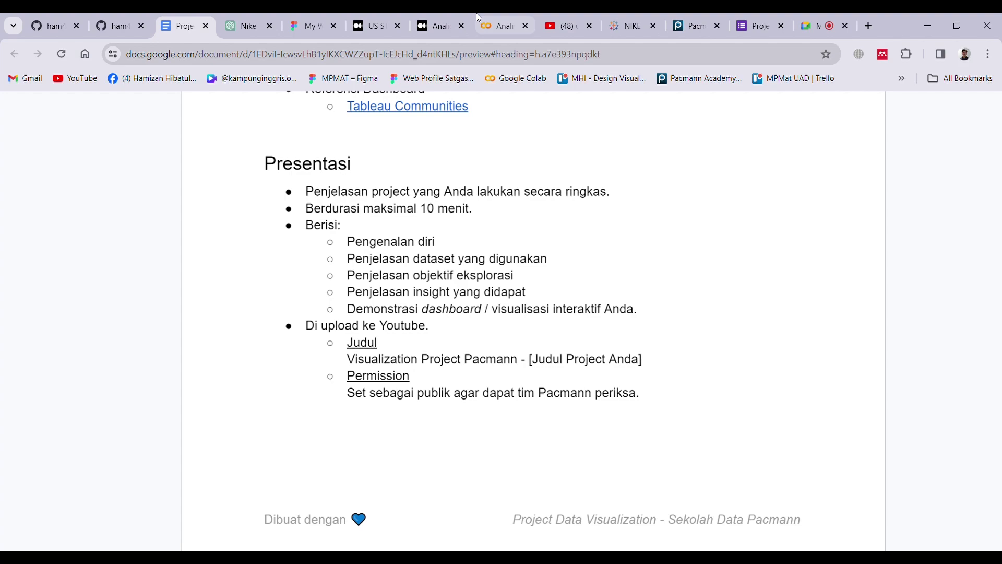
{"action": "left_click", "coordinate": [440, 25]}
{"action": "left_click", "coordinate": [498, 23]}
- Go to the notebook's Data Wrangling section and examine the library import and CSV reading code
{"action": "scroll", "coordinate": [473, 291], "scroll_direction": "down", "scroll_amount": 18}
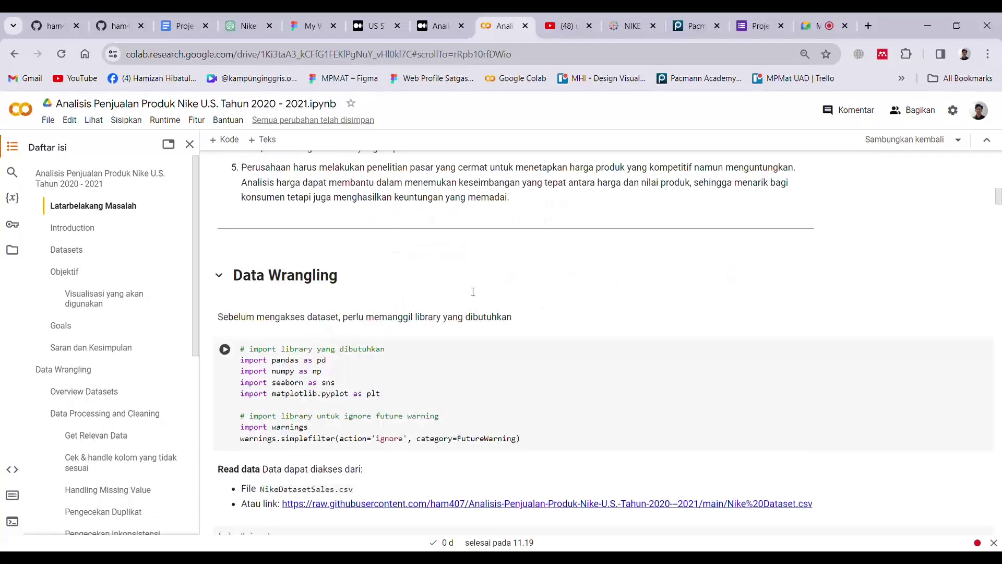
{"action": "scroll", "coordinate": [473, 292], "scroll_direction": "down", "scroll_amount": 4}
{"action": "left_click", "coordinate": [100, 392]}
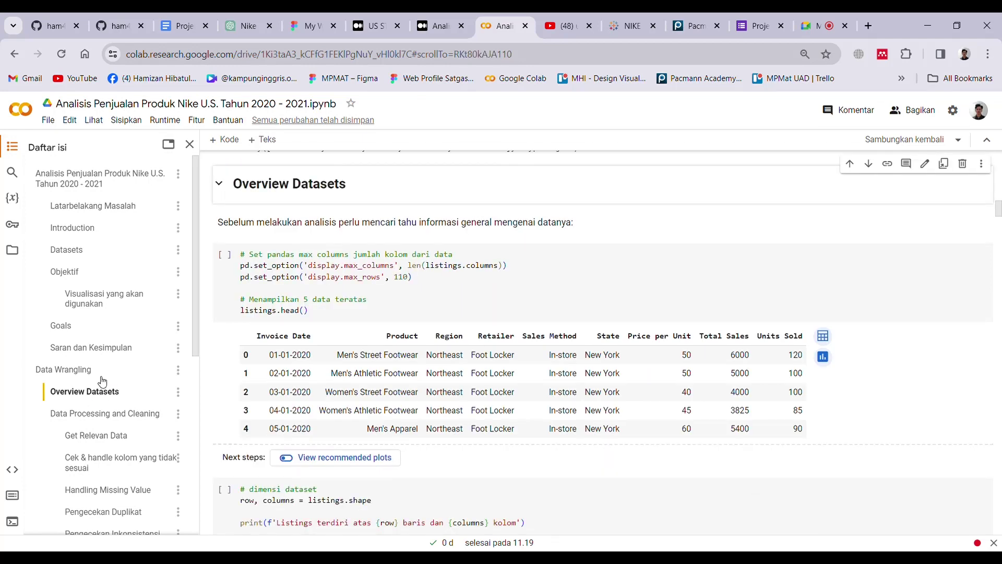
{"action": "left_click", "coordinate": [97, 370]}
{"action": "scroll", "coordinate": [324, 342], "scroll_direction": "down", "scroll_amount": 2}
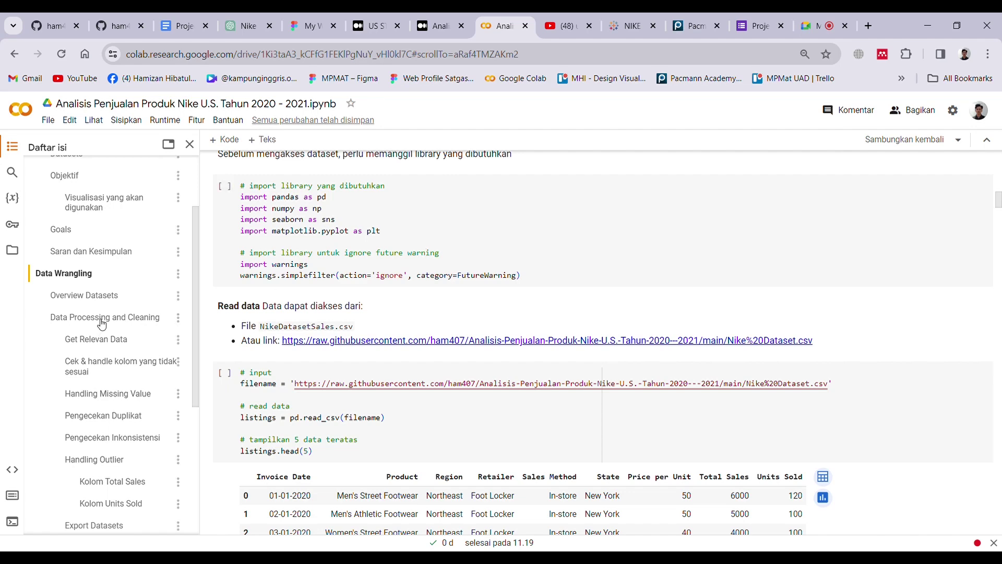
- Go to the Get Relevan Data section and examine the column descriptions and the listings.info() output
{"action": "left_click", "coordinate": [120, 322]}
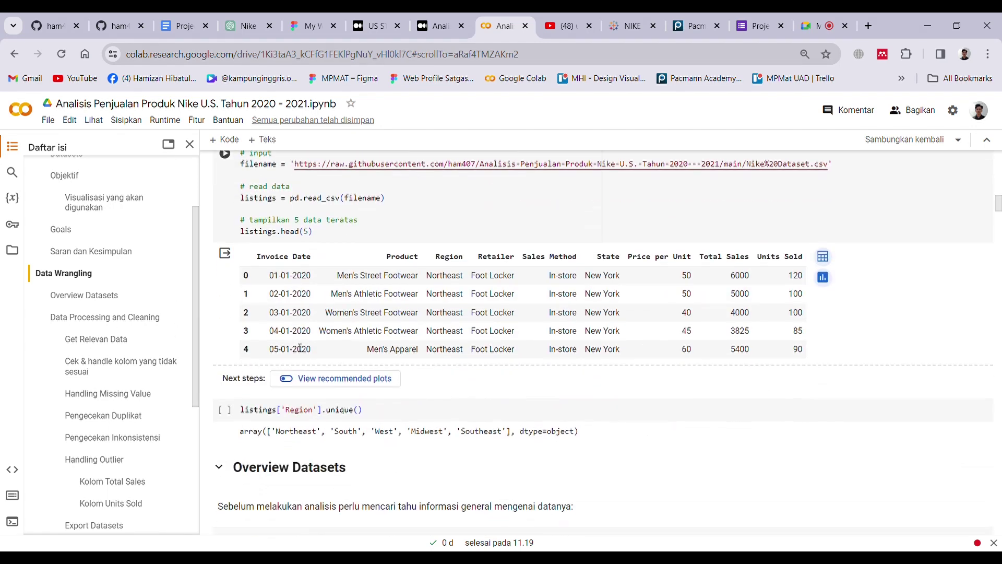
{"action": "left_click", "coordinate": [121, 345]}
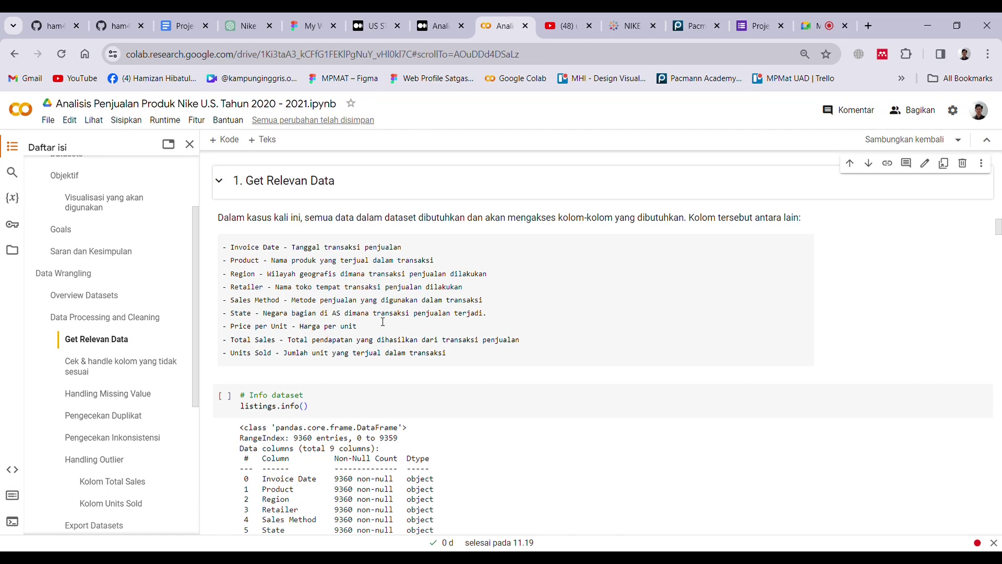
{"action": "scroll", "coordinate": [383, 322], "scroll_direction": "down", "scroll_amount": 4}
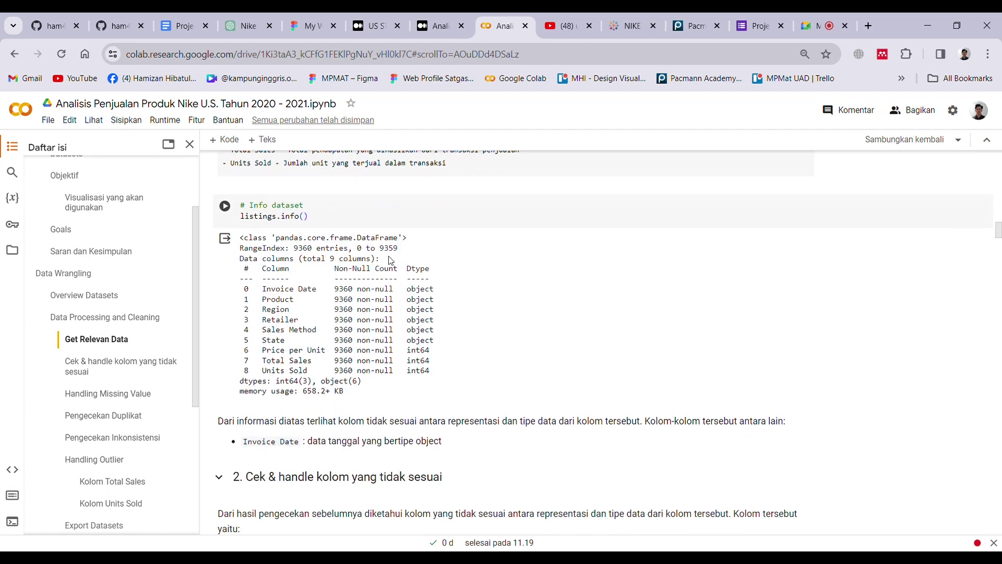
{"action": "scroll", "coordinate": [386, 323], "scroll_direction": "down", "scroll_amount": 1}
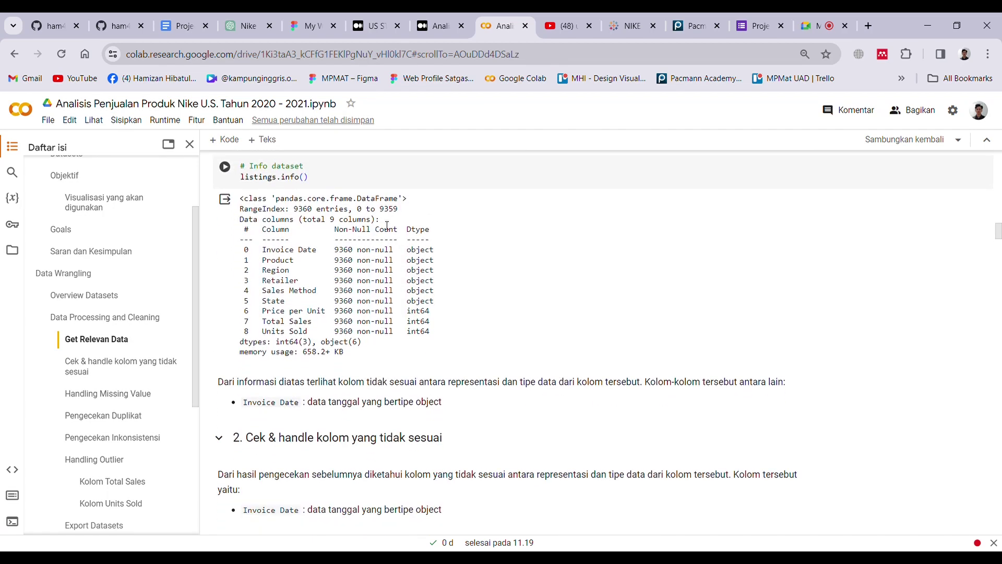
{"action": "scroll", "coordinate": [387, 322], "scroll_direction": "down", "scroll_amount": 1}
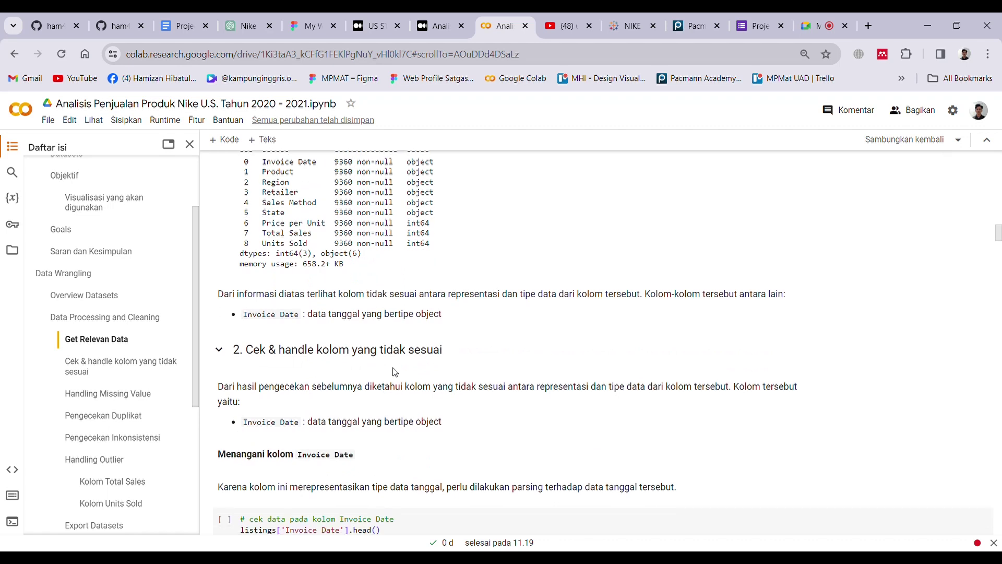
- Review the Cek & handle kolom yang tidak sesuai section, including the code that parses the Invoice Date column to datetime
{"action": "left_click", "coordinate": [359, 323]}
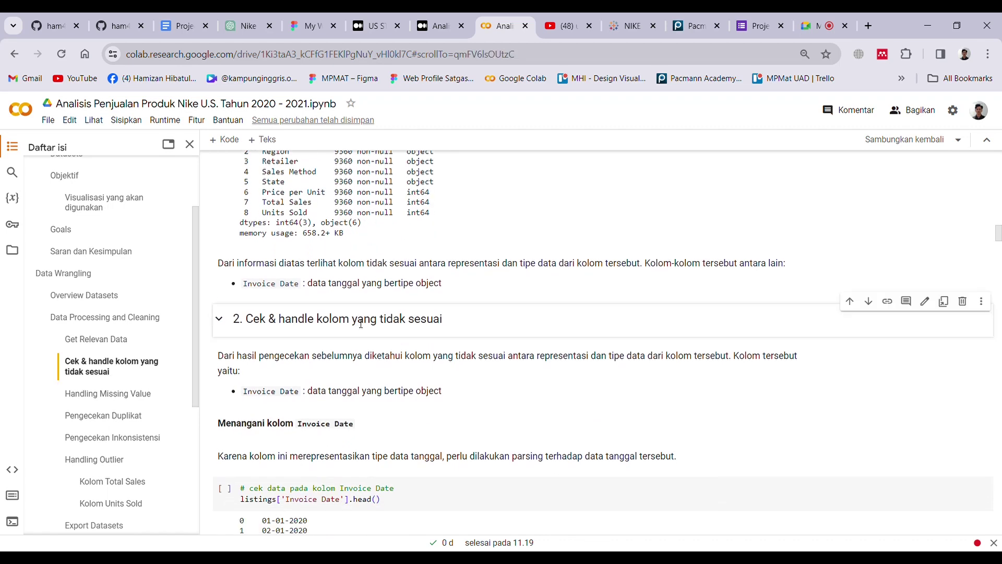
{"action": "scroll", "coordinate": [361, 324], "scroll_direction": "down", "scroll_amount": 1}
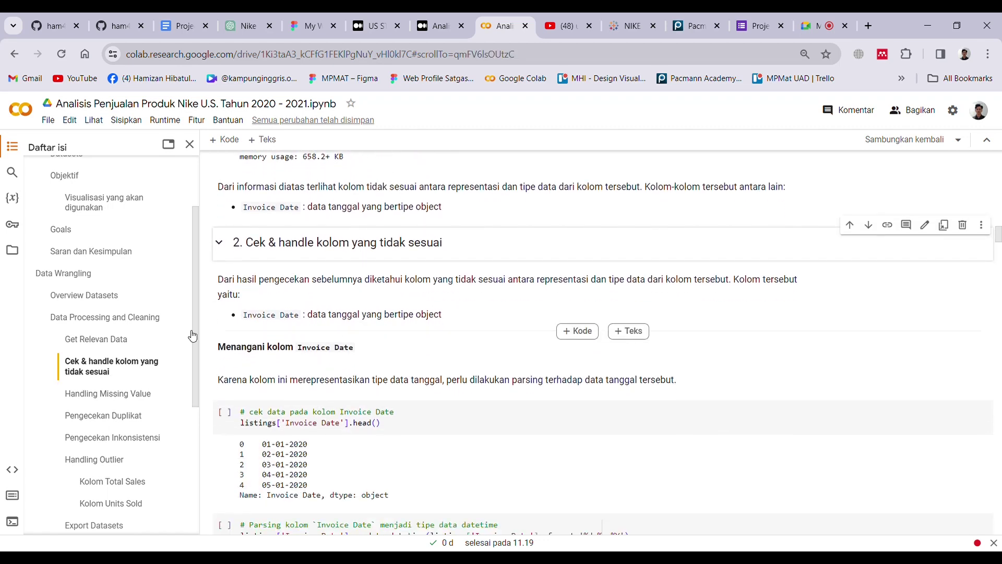
{"action": "scroll", "coordinate": [391, 263], "scroll_direction": "up", "scroll_amount": 4}
{"action": "scroll", "coordinate": [391, 262], "scroll_direction": "up", "scroll_amount": 1}
{"action": "scroll", "coordinate": [397, 313], "scroll_direction": "down", "scroll_amount": 2}
{"action": "scroll", "coordinate": [401, 357], "scroll_direction": "down", "scroll_amount": 1}
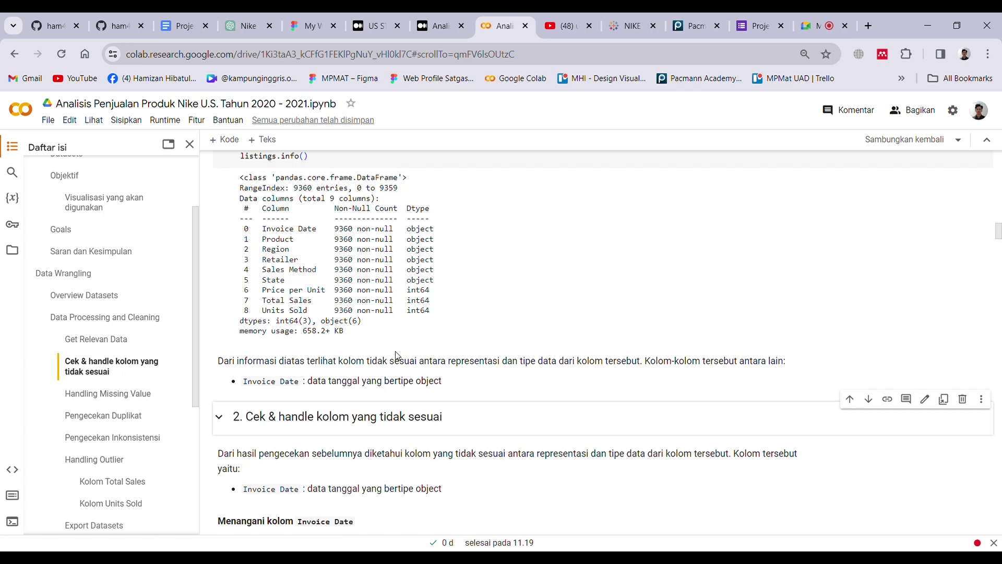
{"action": "scroll", "coordinate": [397, 355], "scroll_direction": "down", "scroll_amount": 1}
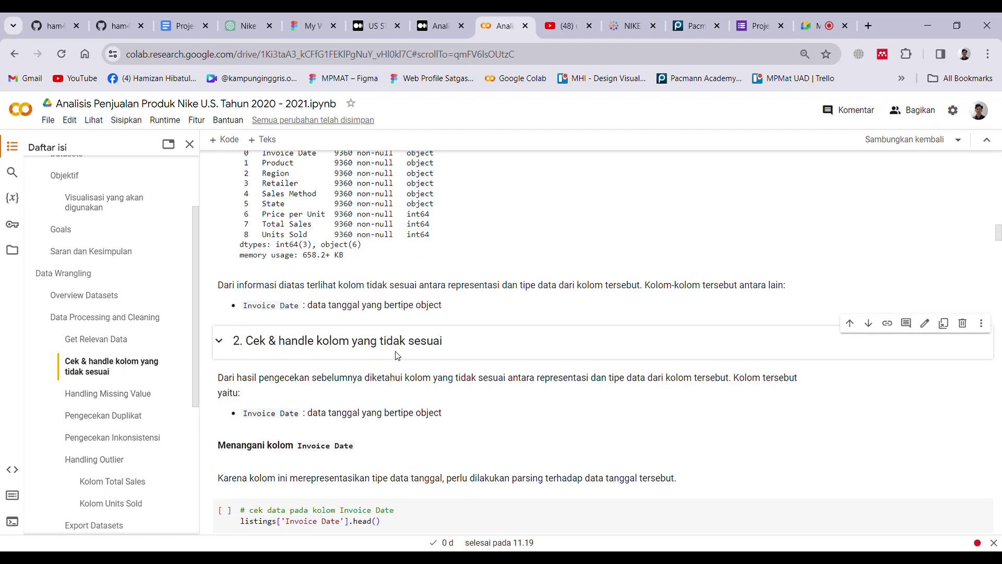
{"action": "scroll", "coordinate": [396, 356], "scroll_direction": "down", "scroll_amount": 1}
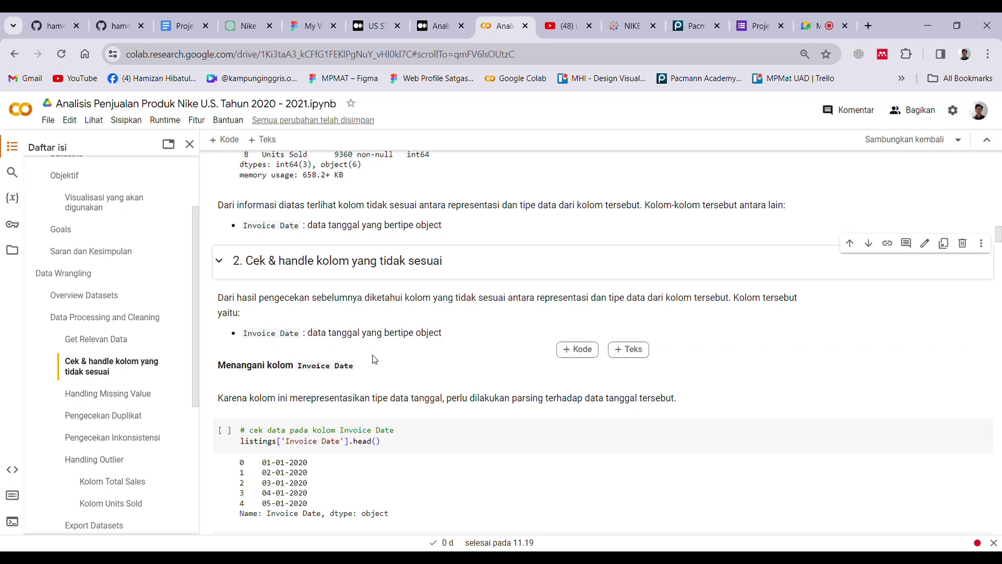
{"action": "scroll", "coordinate": [413, 370], "scroll_direction": "down", "scroll_amount": 2}
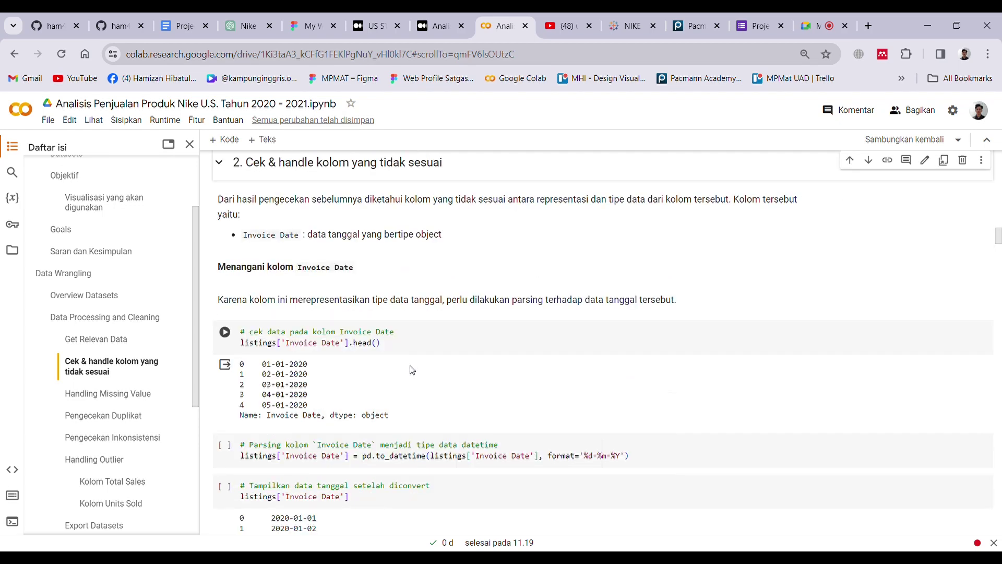
{"action": "scroll", "coordinate": [413, 370], "scroll_direction": "down", "scroll_amount": 1}
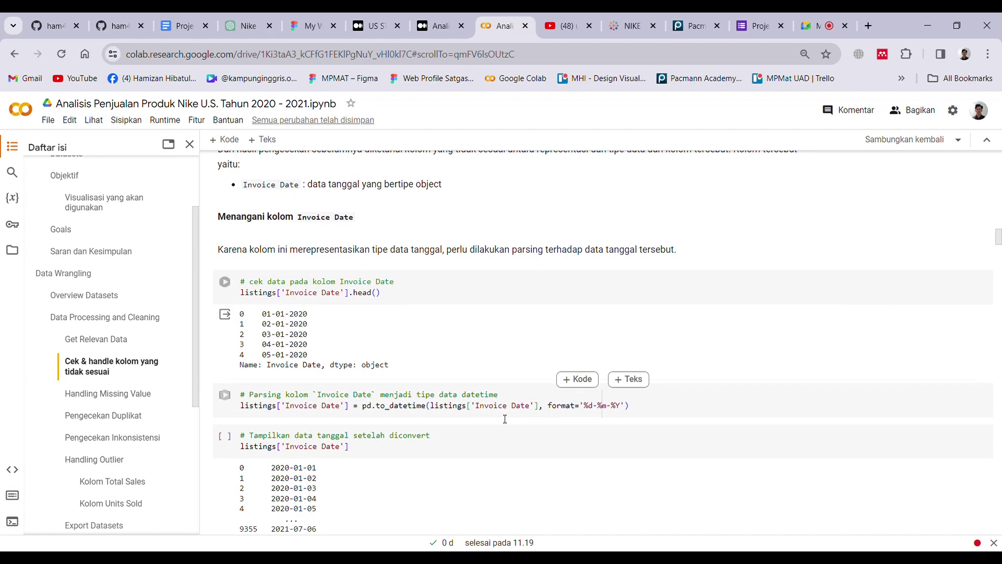
{"action": "scroll", "coordinate": [447, 443], "scroll_direction": "down", "scroll_amount": 2}
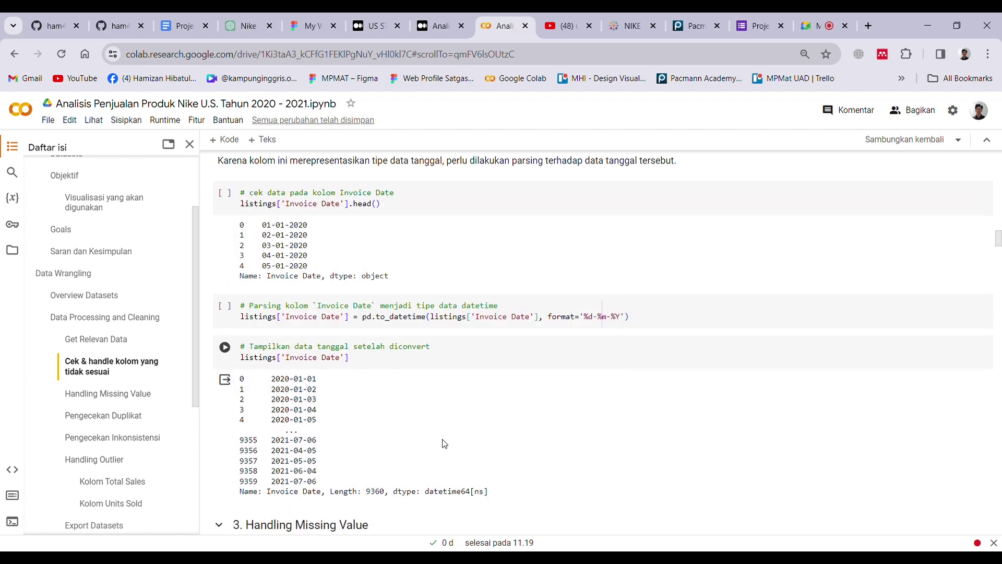
- Go to the Handling Missing Value section and examine the missing value count and percentage per column
{"action": "left_click", "coordinate": [114, 402]}
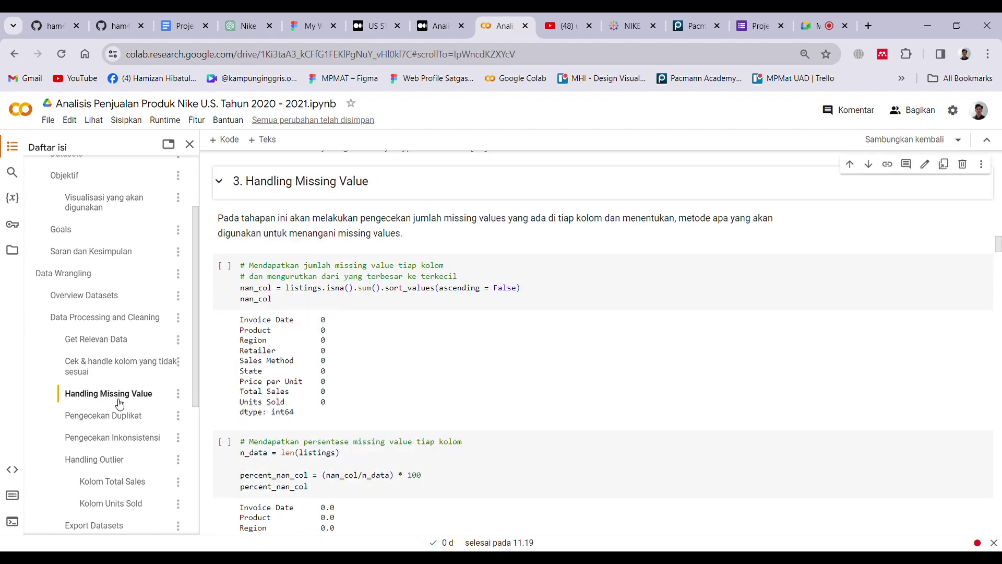
{"action": "scroll", "coordinate": [380, 425], "scroll_direction": "down", "scroll_amount": 1}
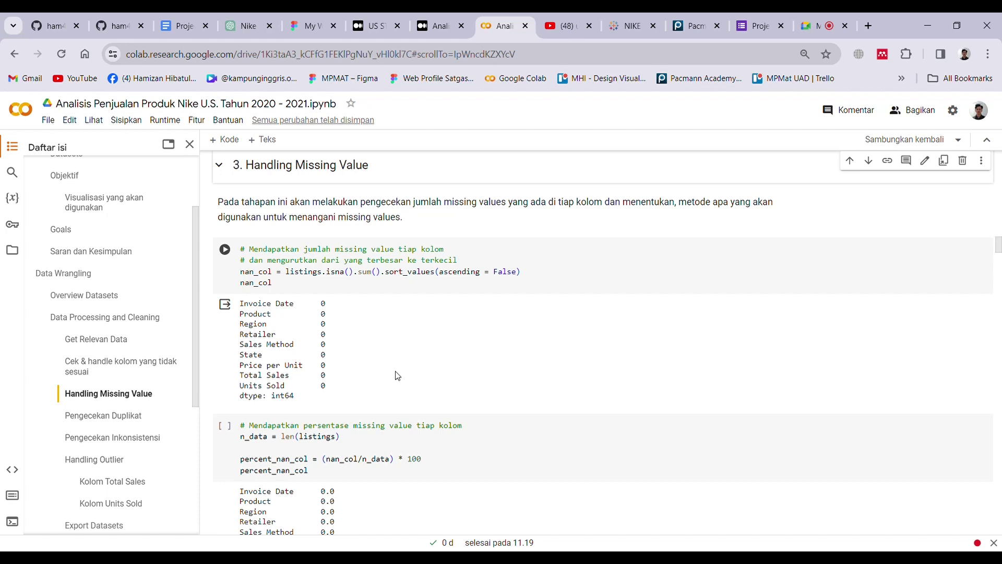
{"action": "scroll", "coordinate": [397, 376], "scroll_direction": "down", "scroll_amount": 3}
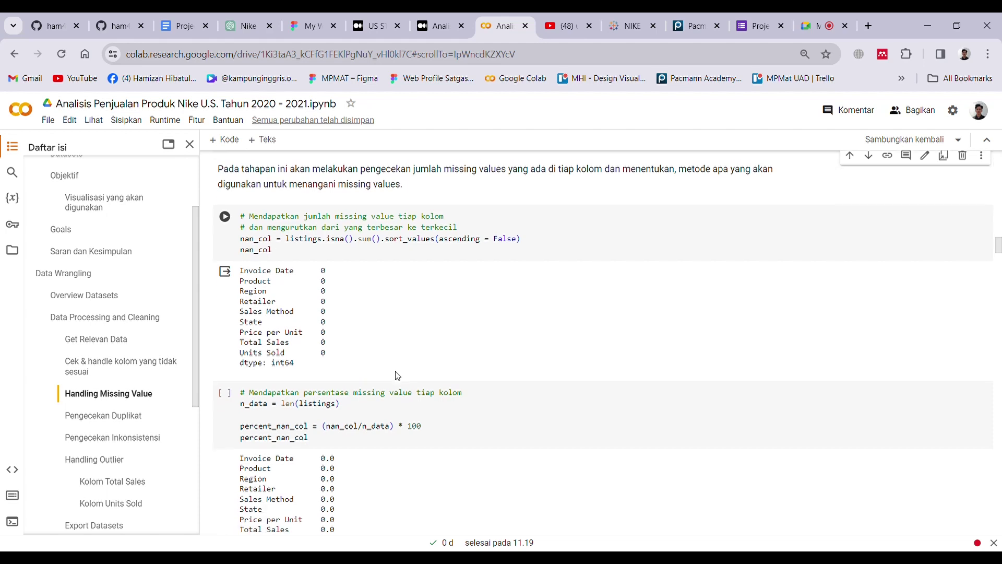
{"action": "scroll", "coordinate": [141, 389], "scroll_direction": "down", "scroll_amount": 1}
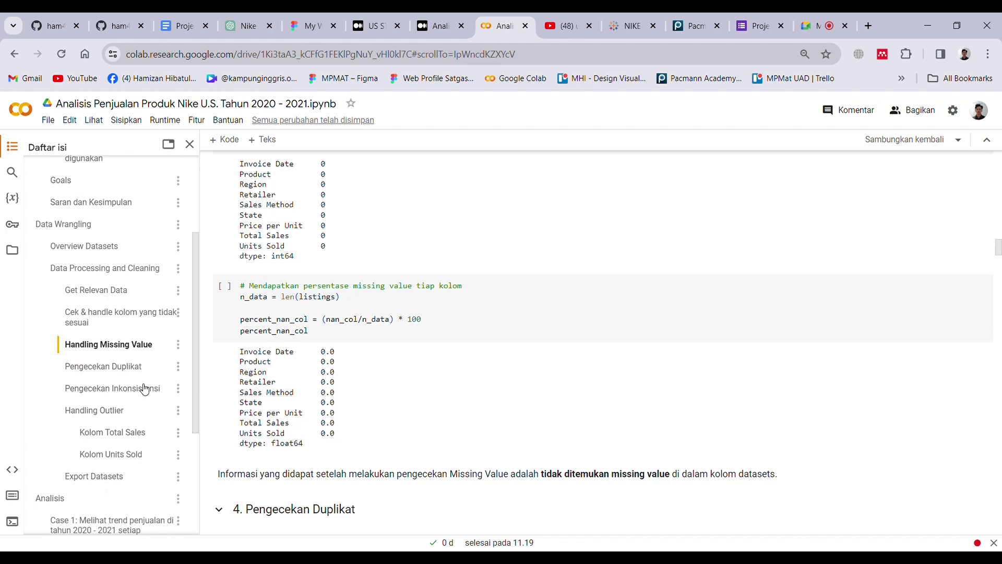
- Go to the Pengecekan Duplikat section and look through the duplicate check and the unique-value checks that follow it
{"action": "left_click", "coordinate": [112, 367]}
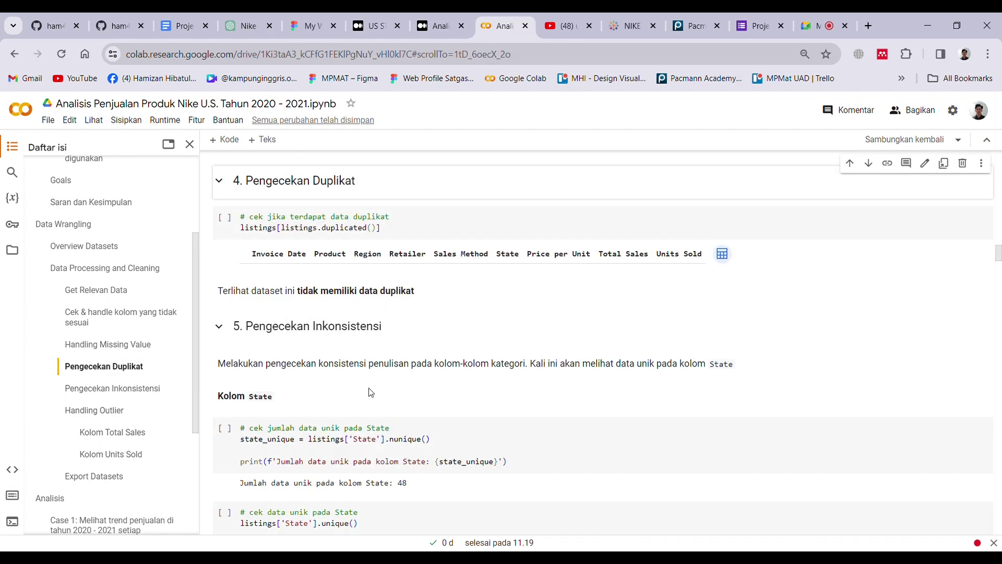
{"action": "scroll", "coordinate": [371, 393], "scroll_direction": "down", "scroll_amount": 3}
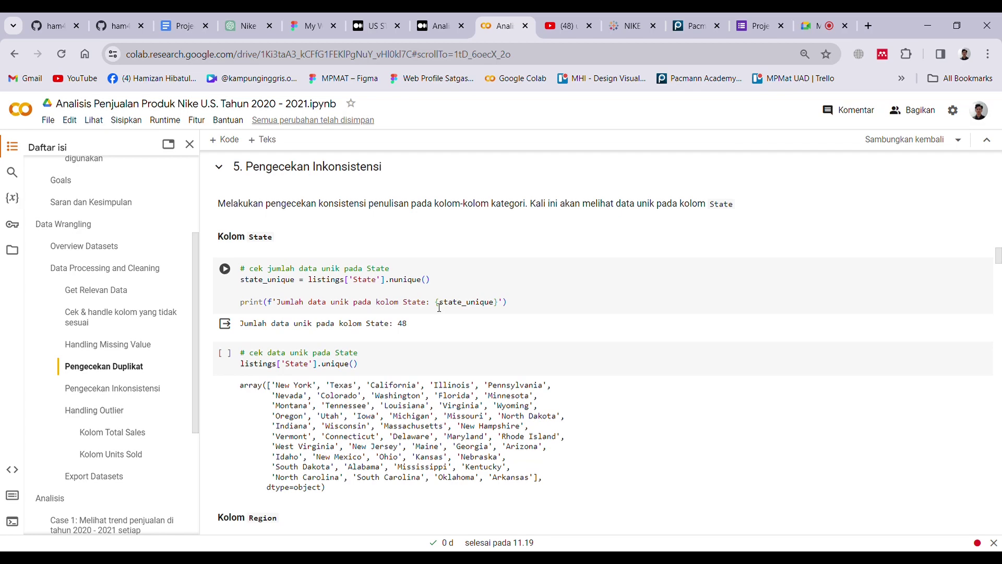
{"action": "scroll", "coordinate": [348, 286], "scroll_direction": "down", "scroll_amount": 4}
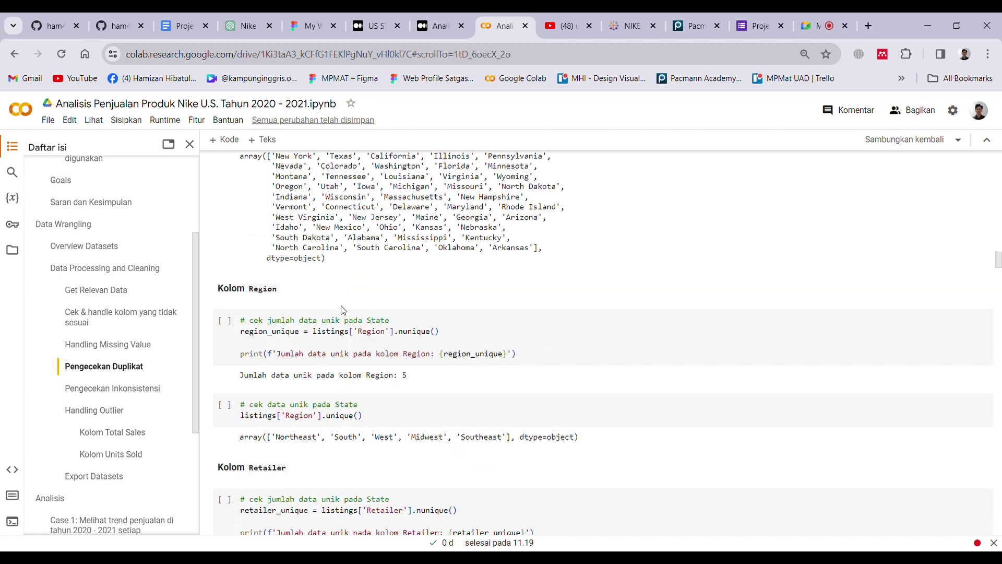
{"action": "scroll", "coordinate": [397, 386], "scroll_direction": "down", "scroll_amount": 1}
{"action": "scroll", "coordinate": [406, 403], "scroll_direction": "down", "scroll_amount": 1}
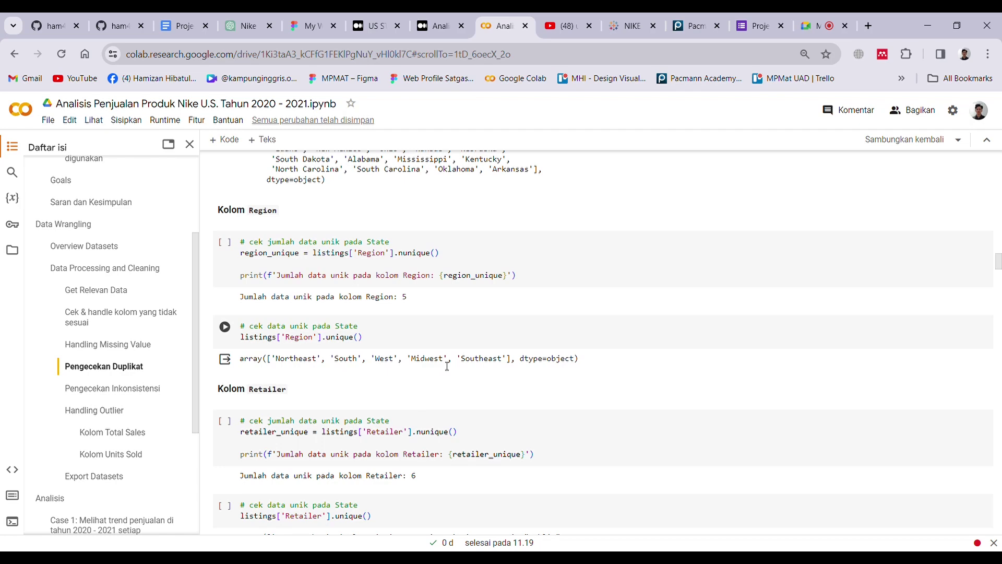
{"action": "scroll", "coordinate": [447, 365], "scroll_direction": "down", "scroll_amount": 2}
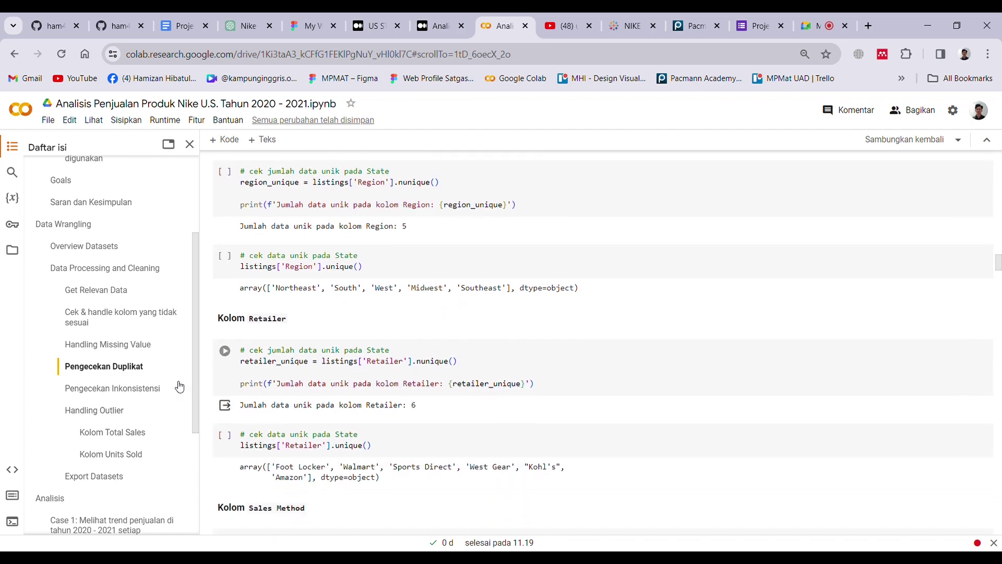
- Go to the Pengecekan Inkonsistensi section and examine the unique values of the State and Region columns
{"action": "left_click", "coordinate": [143, 392]}
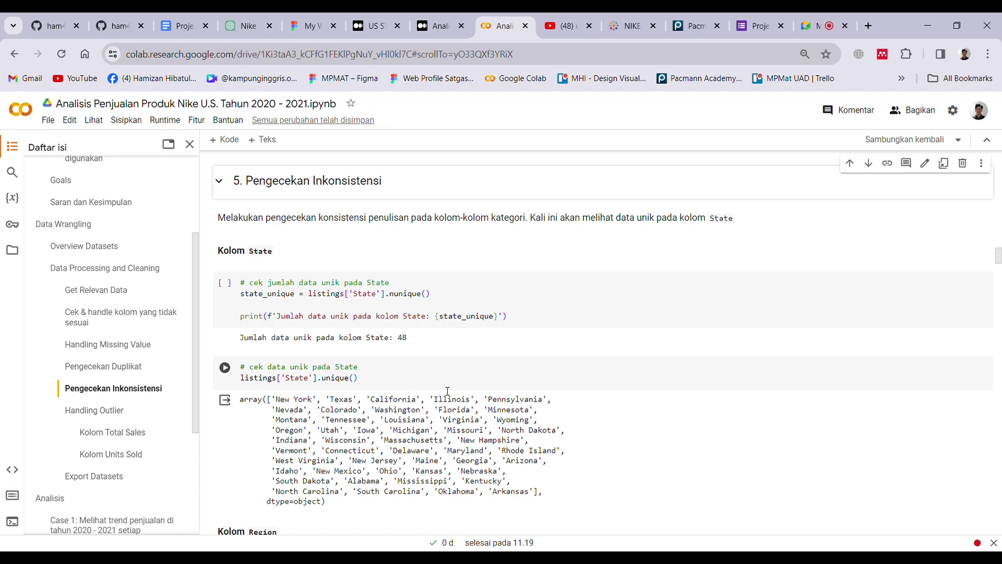
{"action": "scroll", "coordinate": [443, 391], "scroll_direction": "down", "scroll_amount": 3}
{"action": "scroll", "coordinate": [446, 391], "scroll_direction": "up", "scroll_amount": 1}
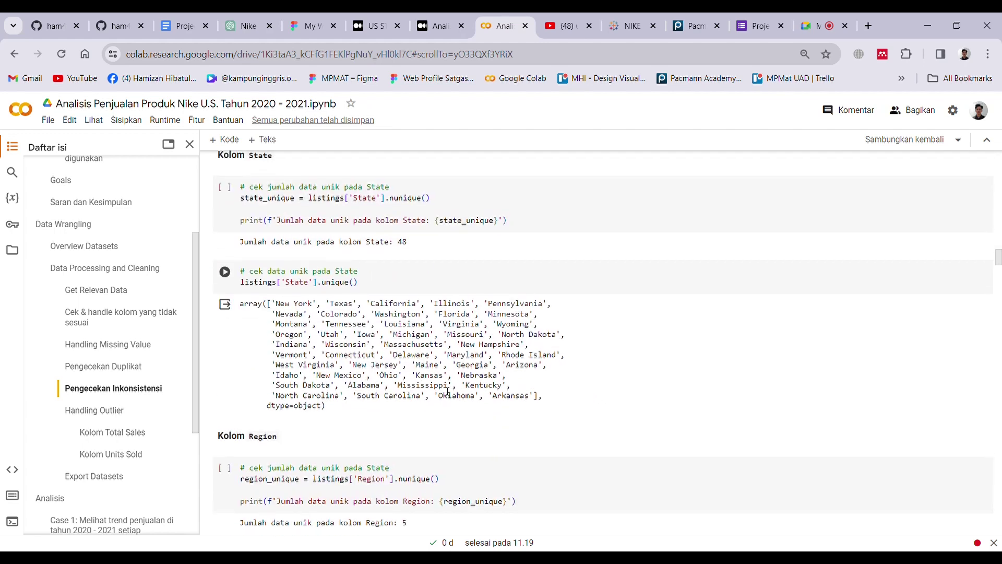
{"action": "scroll", "coordinate": [448, 392], "scroll_direction": "down", "scroll_amount": 4}
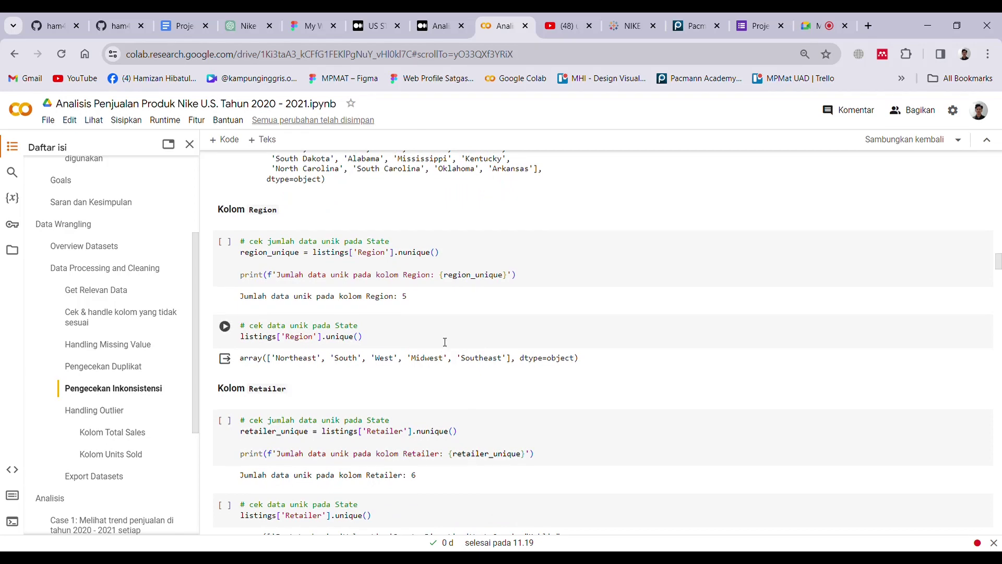
- Go to the Handling Outlier section and examine the Total Sales histogram, its code and the notes below it
{"action": "left_click", "coordinate": [102, 411]}
{"action": "scroll", "coordinate": [329, 376], "scroll_direction": "down", "scroll_amount": 2}
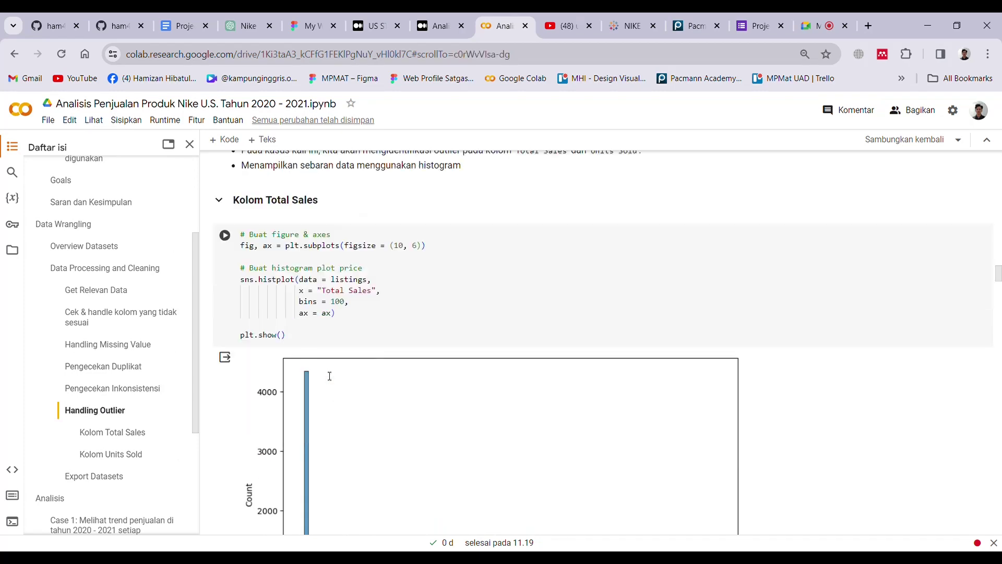
{"action": "scroll", "coordinate": [330, 376], "scroll_direction": "up", "scroll_amount": 1}
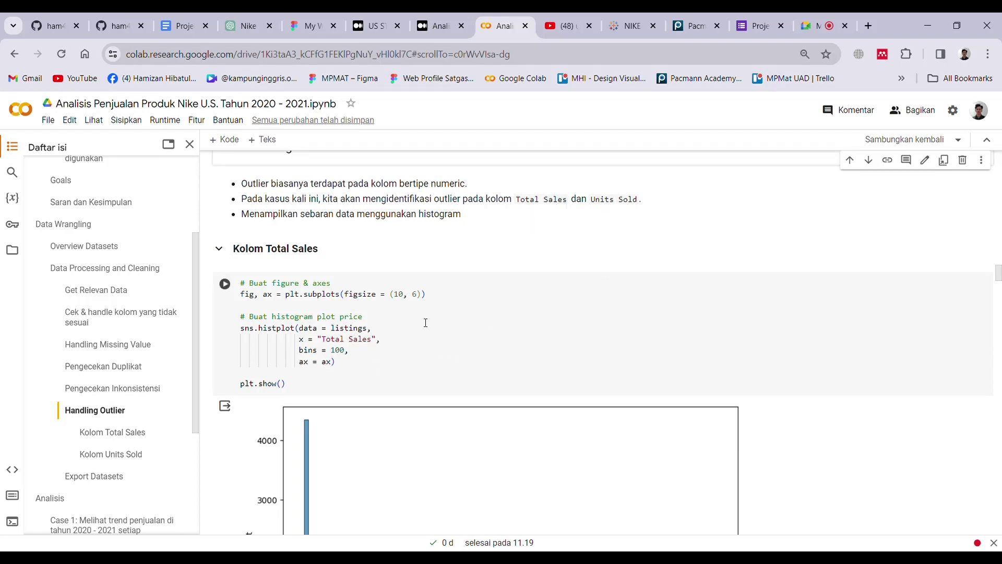
{"action": "scroll", "coordinate": [426, 322], "scroll_direction": "down", "scroll_amount": 2}
{"action": "scroll", "coordinate": [426, 322], "scroll_direction": "down", "scroll_amount": 3}
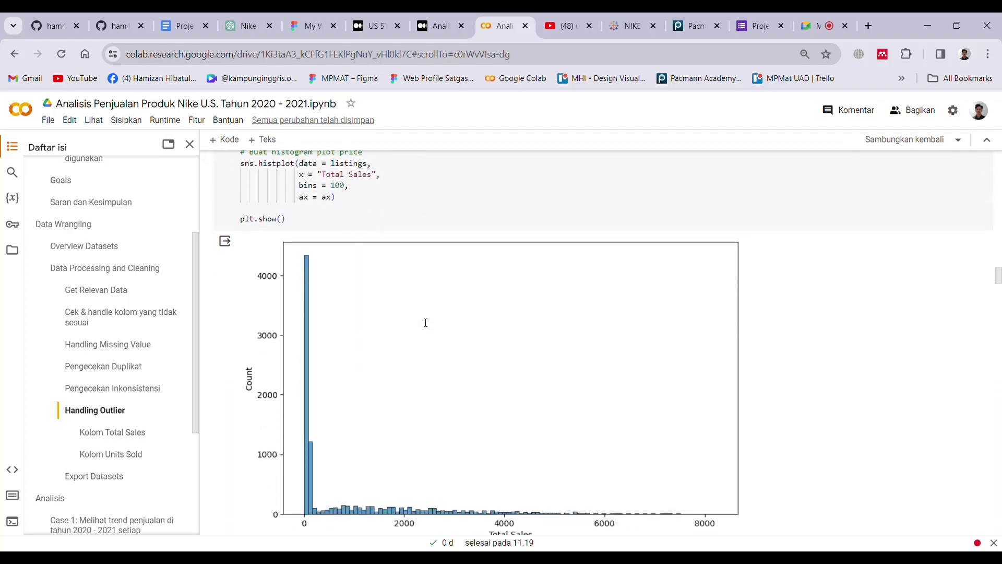
{"action": "scroll", "coordinate": [426, 323], "scroll_direction": "up", "scroll_amount": 3}
{"action": "scroll", "coordinate": [426, 323], "scroll_direction": "down", "scroll_amount": 1}
{"action": "scroll", "coordinate": [426, 322], "scroll_direction": "down", "scroll_amount": 1}
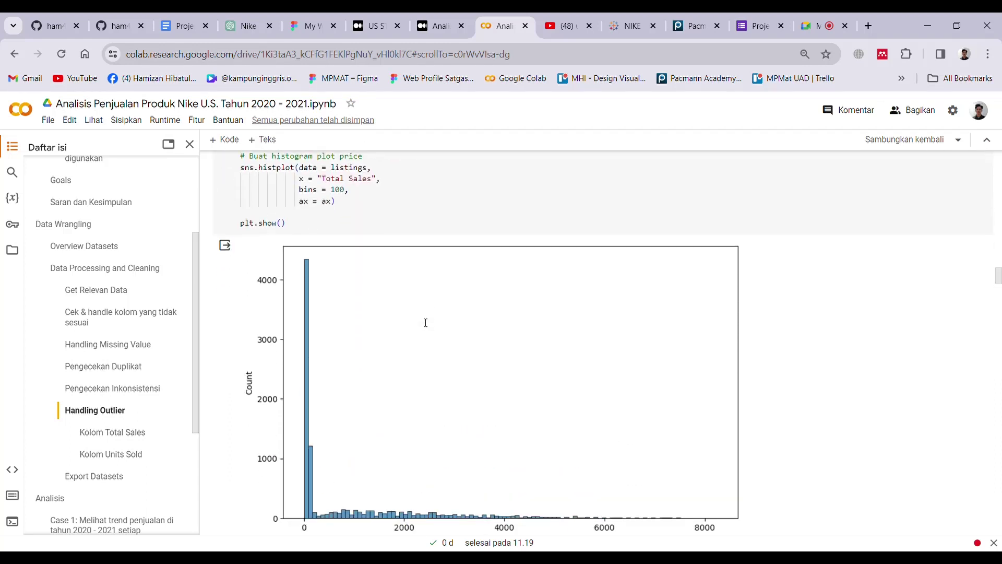
{"action": "scroll", "coordinate": [426, 323], "scroll_direction": "down", "scroll_amount": 1}
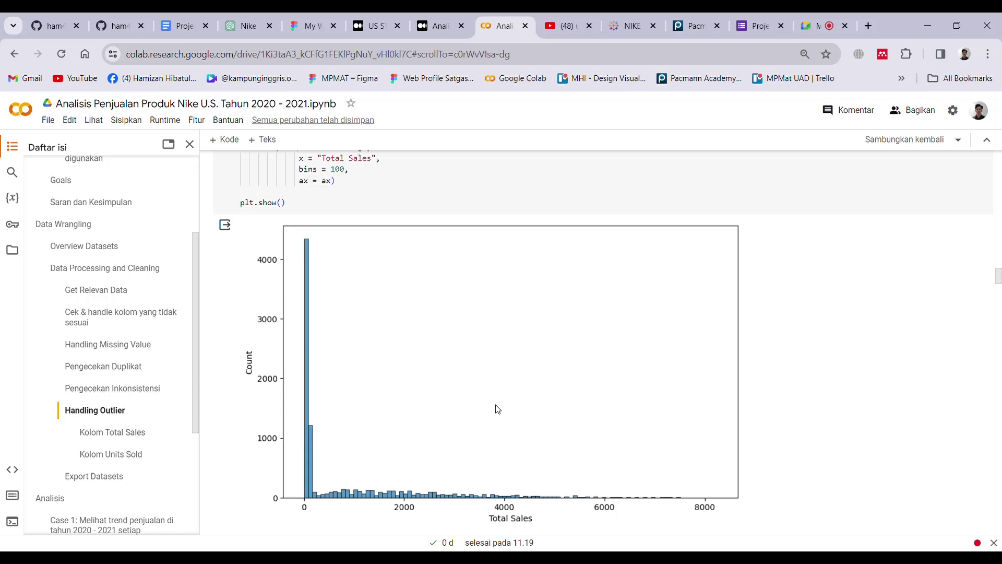
{"action": "scroll", "coordinate": [497, 409], "scroll_direction": "down", "scroll_amount": 1}
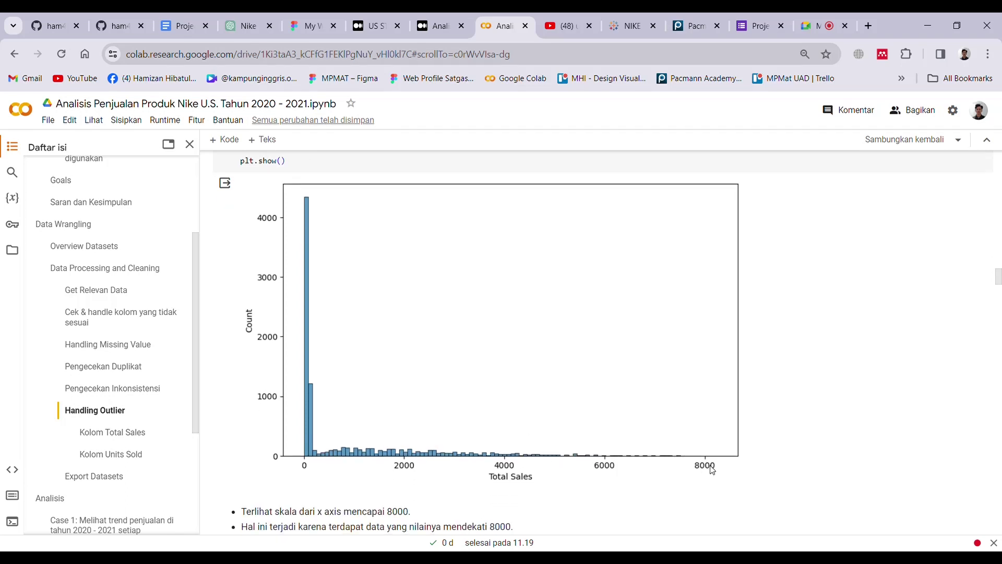
{"action": "scroll", "coordinate": [713, 470], "scroll_direction": "down", "scroll_amount": 2}
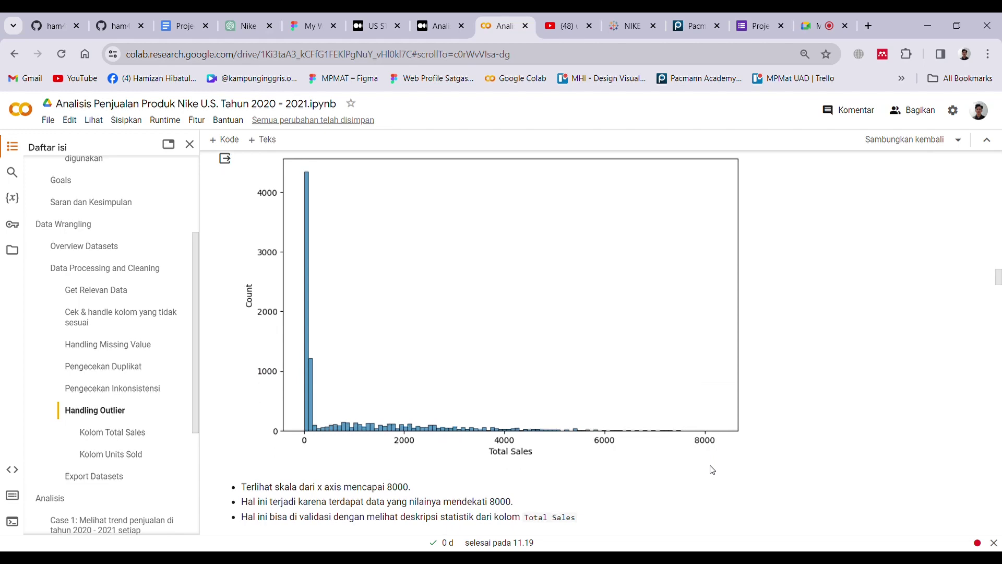
- Switch to the Google Meet call, choose to stay in it, and return to the Total Sales outlier analysis in the Colab notebook
{"action": "left_click", "coordinate": [818, 18]}
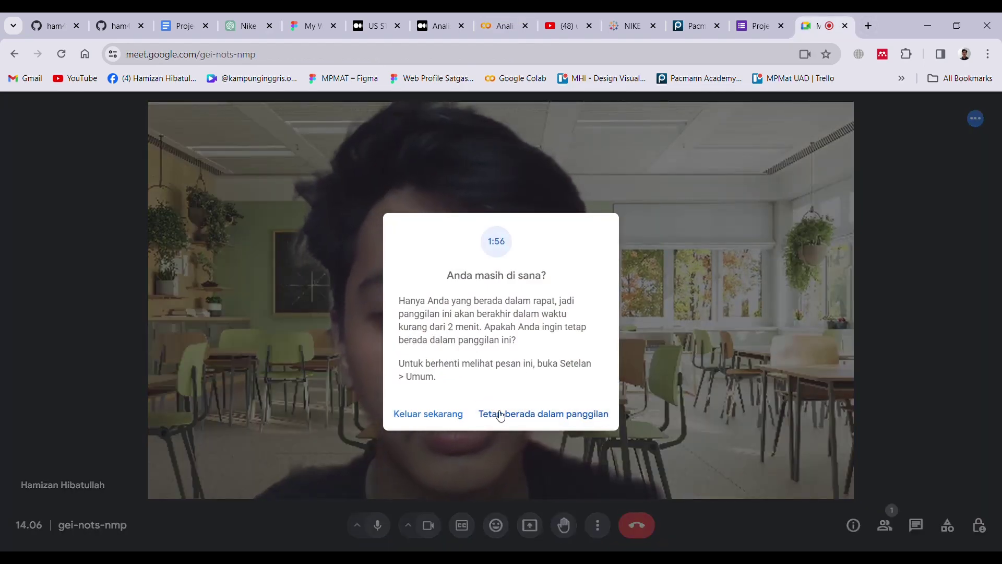
{"action": "left_click", "coordinate": [507, 417]}
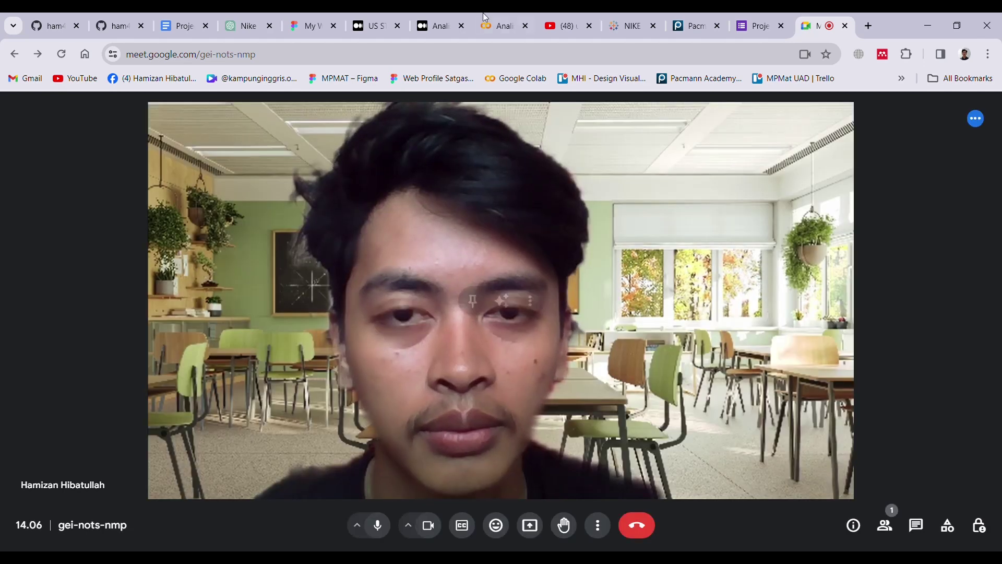
{"action": "left_click", "coordinate": [499, 26]}
{"action": "scroll", "coordinate": [475, 429], "scroll_direction": "down", "scroll_amount": 1}
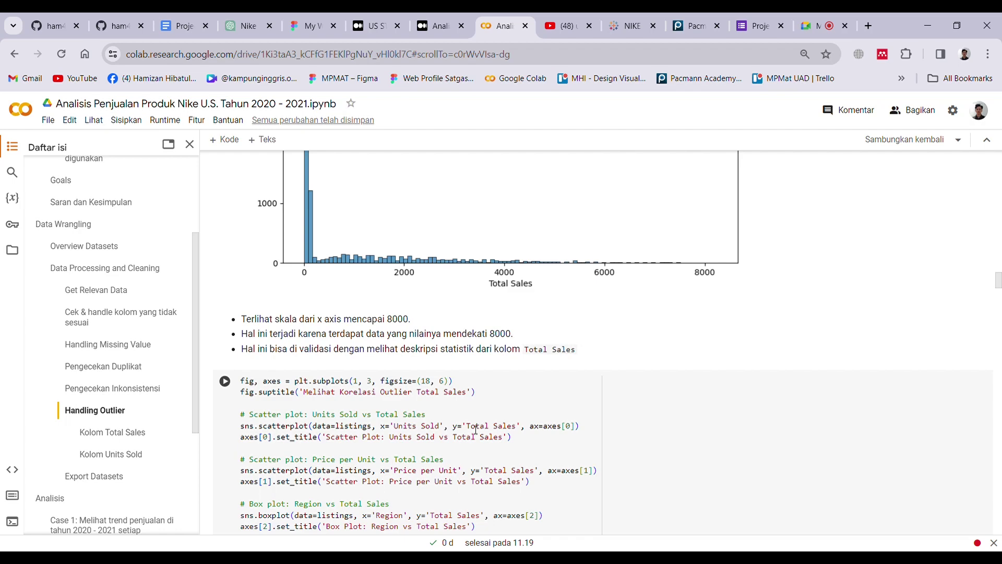
- Go to the Kolom Units Sold and Kolom Total Sales sections and look through the Total Sales outlier filtering, its validation and correlation plots
{"action": "scroll", "coordinate": [475, 429], "scroll_direction": "down", "scroll_amount": 2}
{"action": "left_click", "coordinate": [140, 454]}
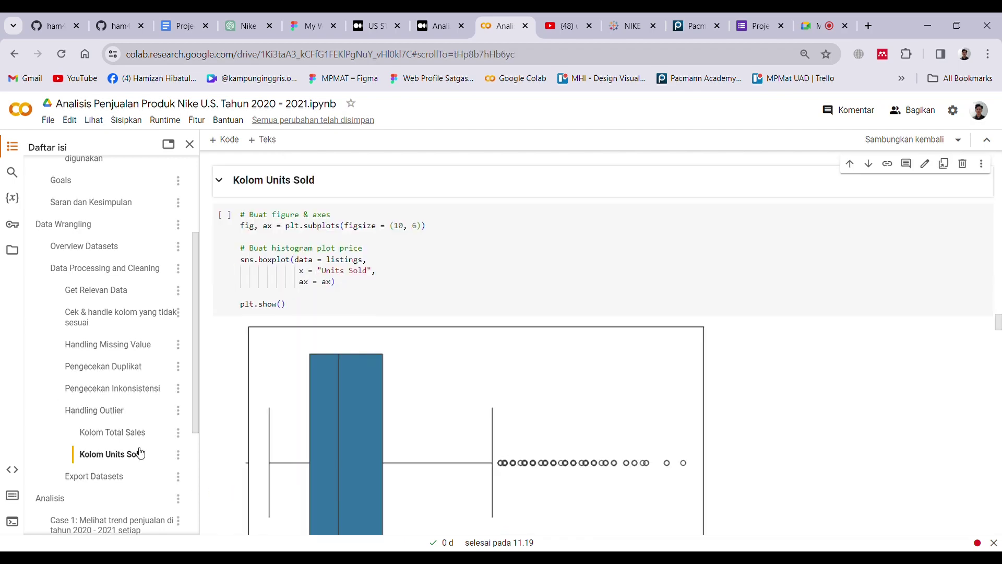
{"action": "left_click", "coordinate": [135, 433]}
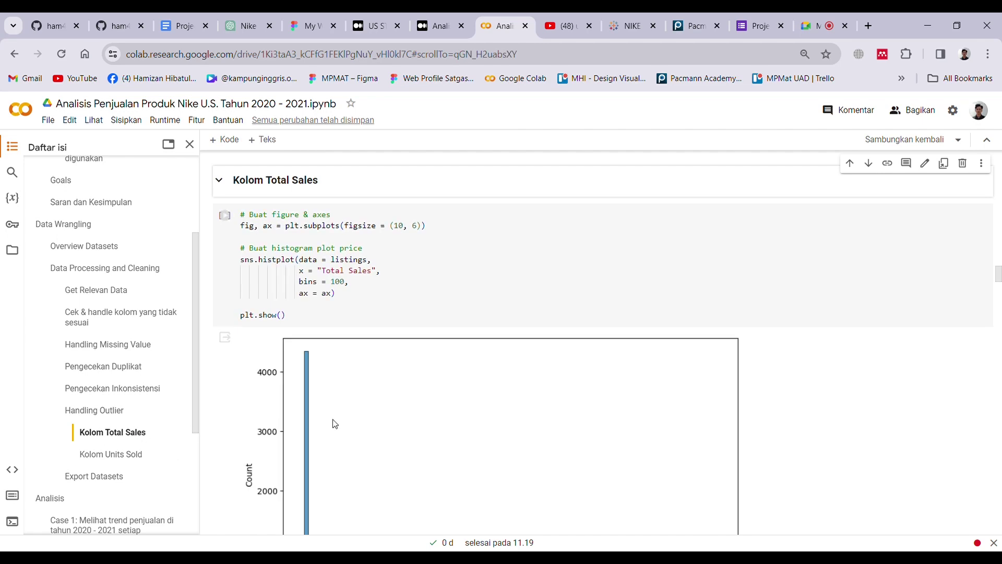
{"action": "scroll", "coordinate": [335, 424], "scroll_direction": "down", "scroll_amount": 20}
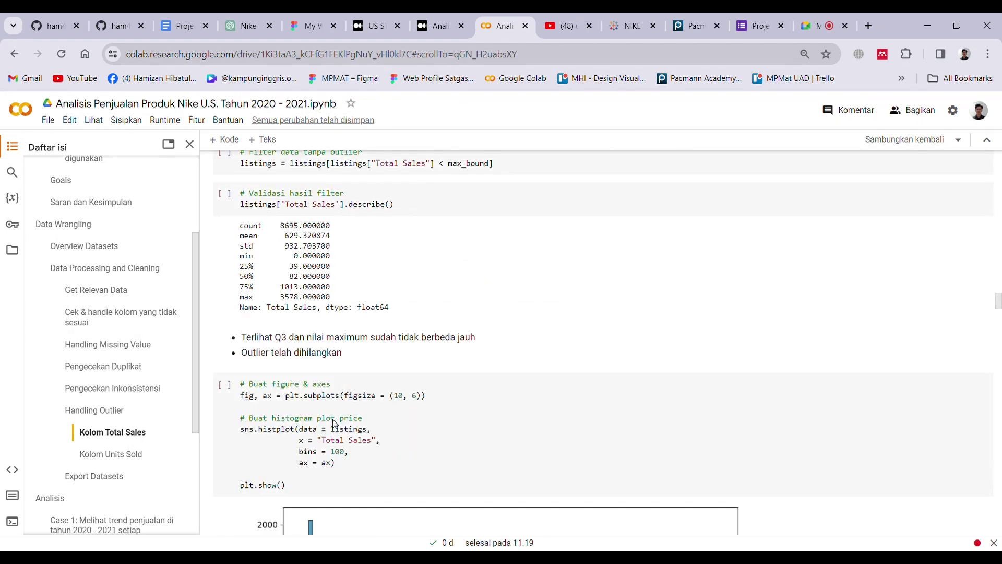
{"action": "scroll", "coordinate": [335, 424], "scroll_direction": "down", "scroll_amount": 10}
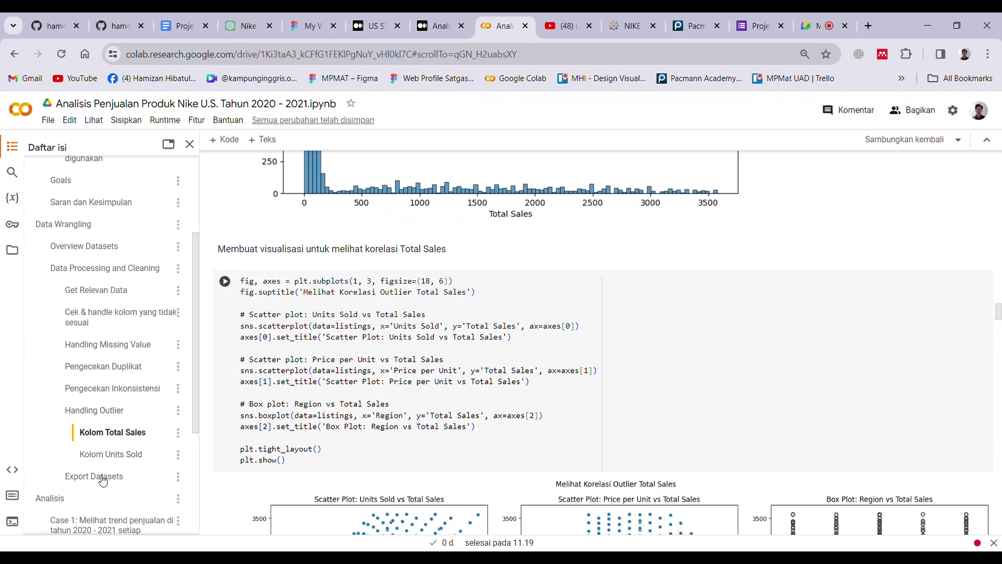
- Go to the Export Datasets section and point out the nike_datasets_ready file name in the CSV export code
{"action": "left_click", "coordinate": [103, 476]}
{"action": "scroll", "coordinate": [387, 400], "scroll_direction": "down", "scroll_amount": 2}
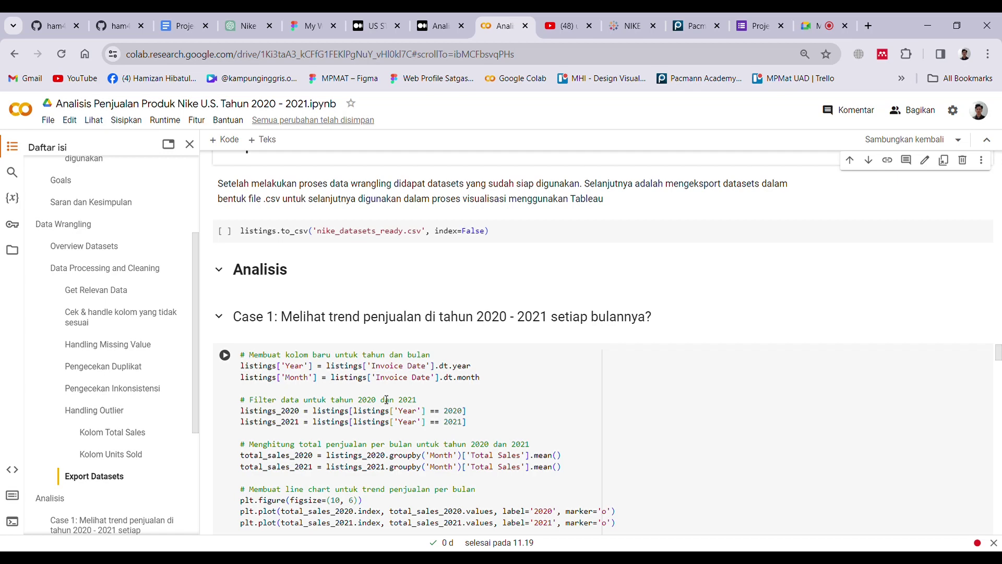
{"action": "scroll", "coordinate": [475, 351], "scroll_direction": "up", "scroll_amount": 3}
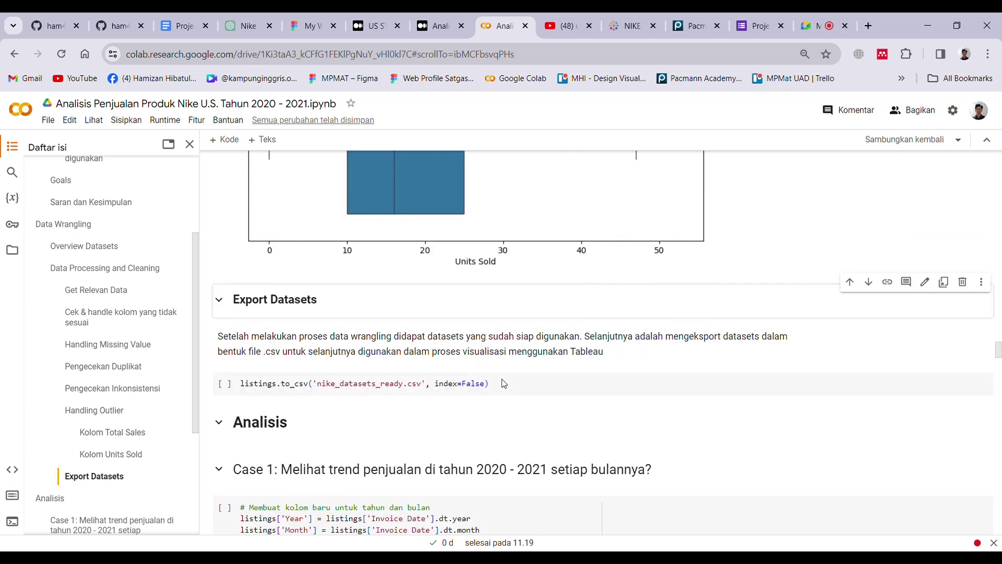
{"action": "left_click", "coordinate": [513, 390]}
{"action": "left_click", "coordinate": [374, 390]}
{"action": "double_click", "coordinate": [374, 391]}
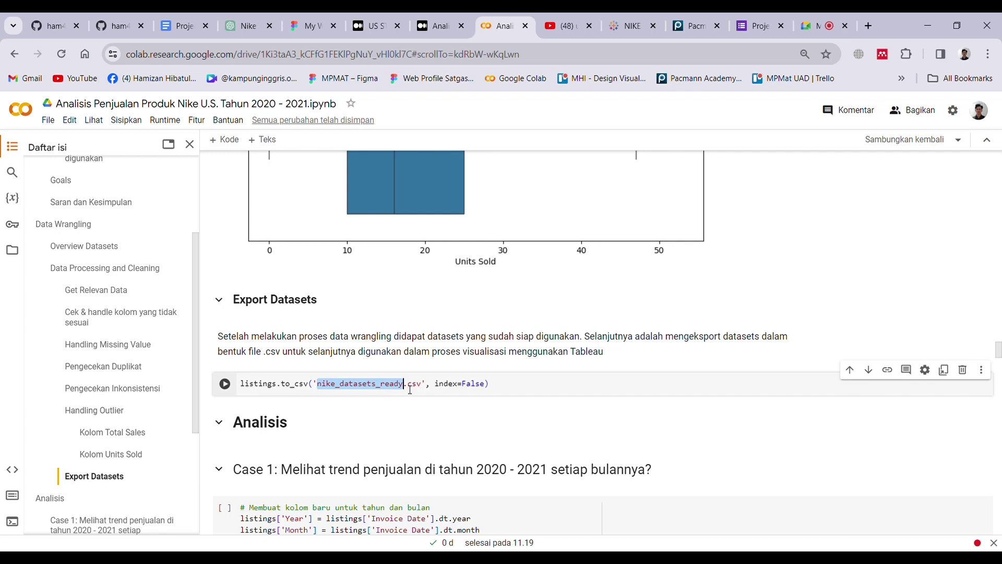
{"action": "left_click", "coordinate": [368, 390]}
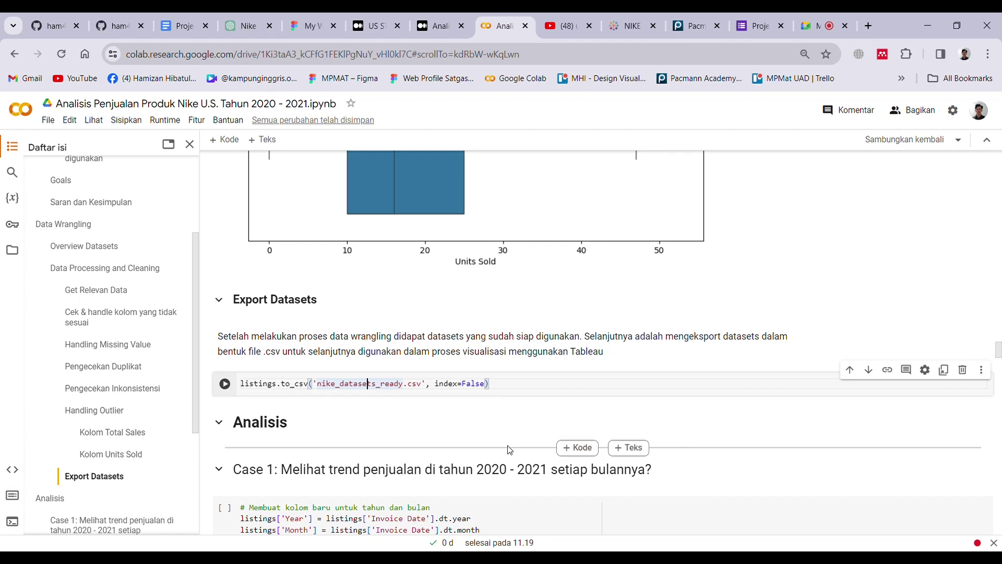
- Look at the Analisis section's Case 1 code for the monthly sales trend in 2020–2021
{"action": "scroll", "coordinate": [479, 449], "scroll_direction": "down", "scroll_amount": 2}
{"action": "left_click", "coordinate": [423, 442]}
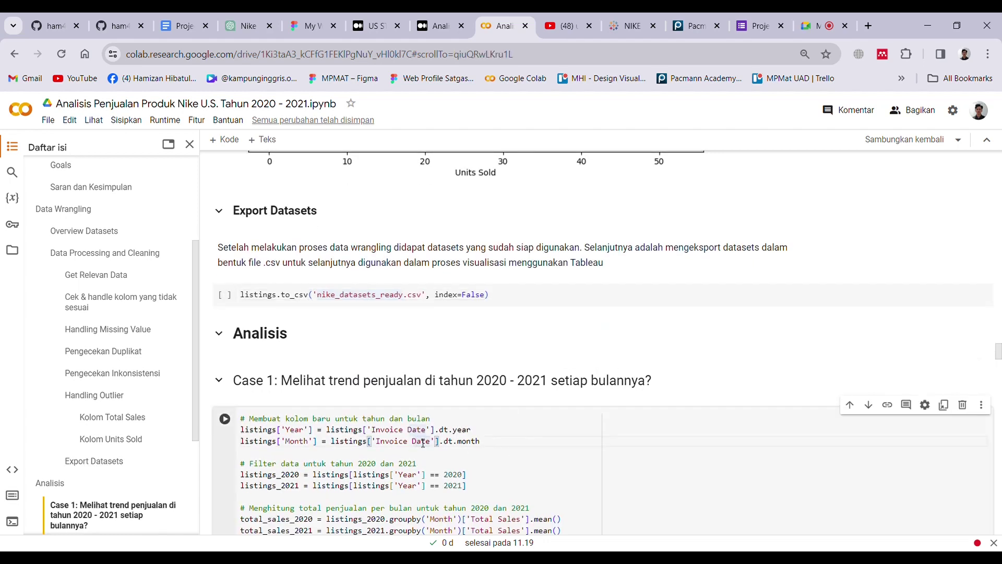
{"action": "key", "text": "Left"}
{"action": "key", "text": "Left"}
{"action": "key", "text": "Left"}
{"action": "key", "text": "Left"}
{"action": "key", "text": "Left"}
{"action": "key", "text": "Left"}
{"action": "left_click", "coordinate": [491, 558]}
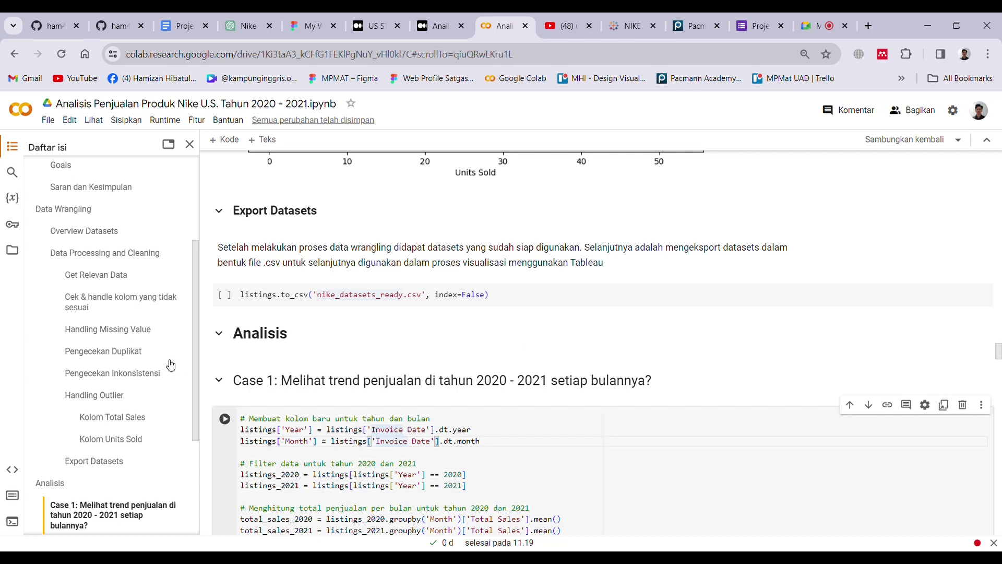
{"action": "scroll", "coordinate": [171, 365], "scroll_direction": "down", "scroll_amount": 3}
- Switch to the My World report file in Figma and go to the Objective 1 page on the monthly sales trend
{"action": "left_click", "coordinate": [176, 25]}
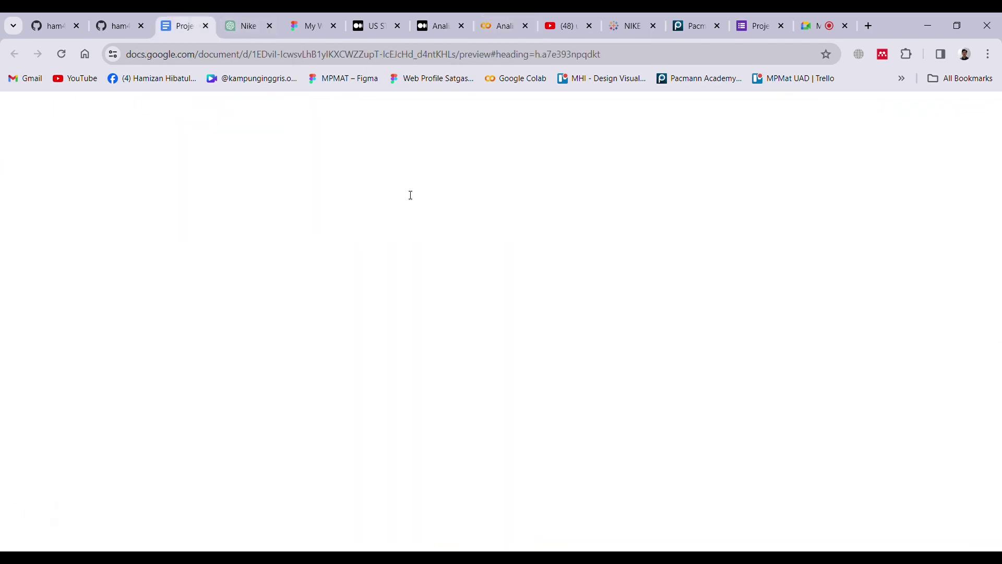
{"action": "left_click", "coordinate": [315, 24]}
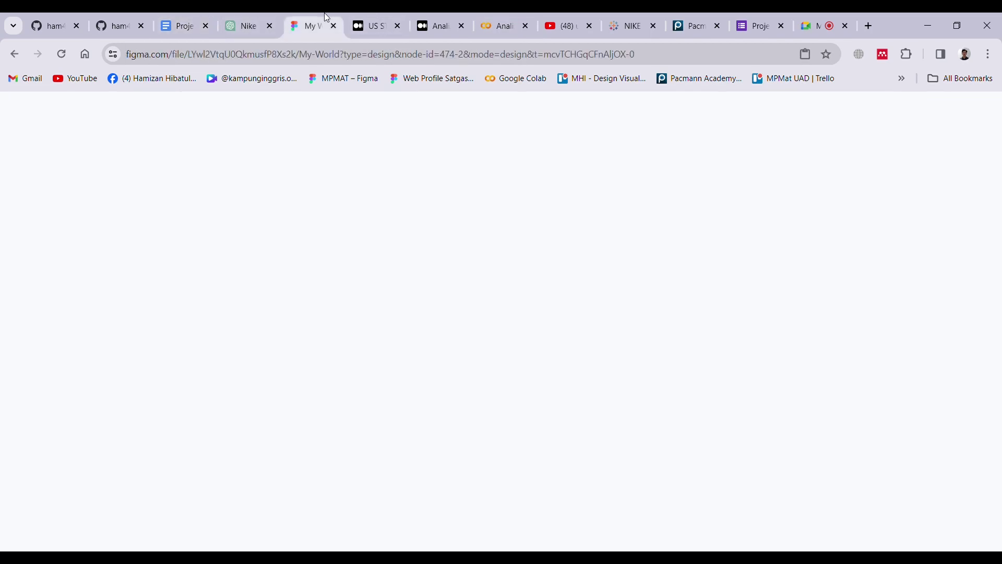
{"action": "scroll", "coordinate": [529, 314], "scroll_direction": "right", "scroll_amount": 10}
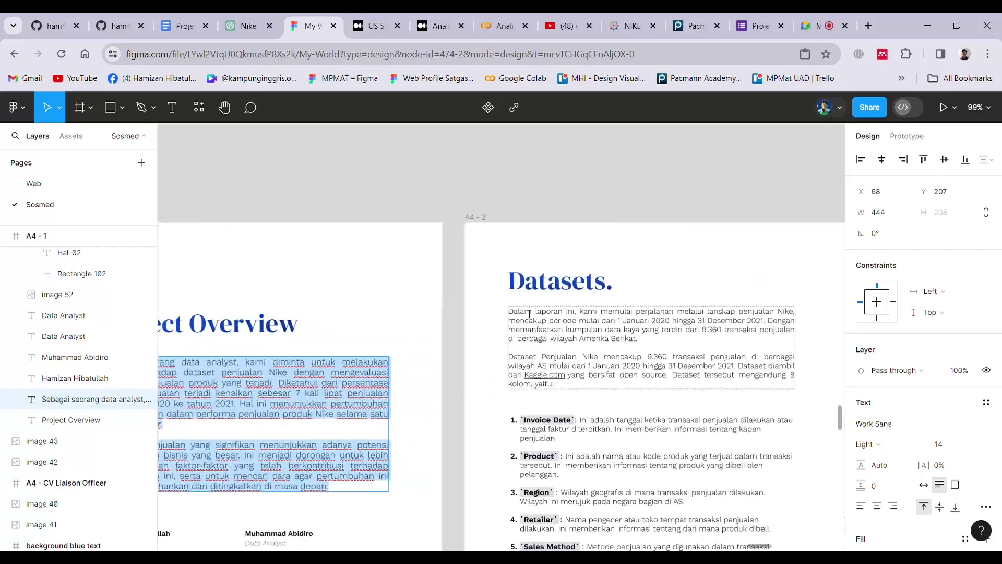
{"action": "scroll", "coordinate": [530, 316], "scroll_direction": "right", "scroll_amount": 13}
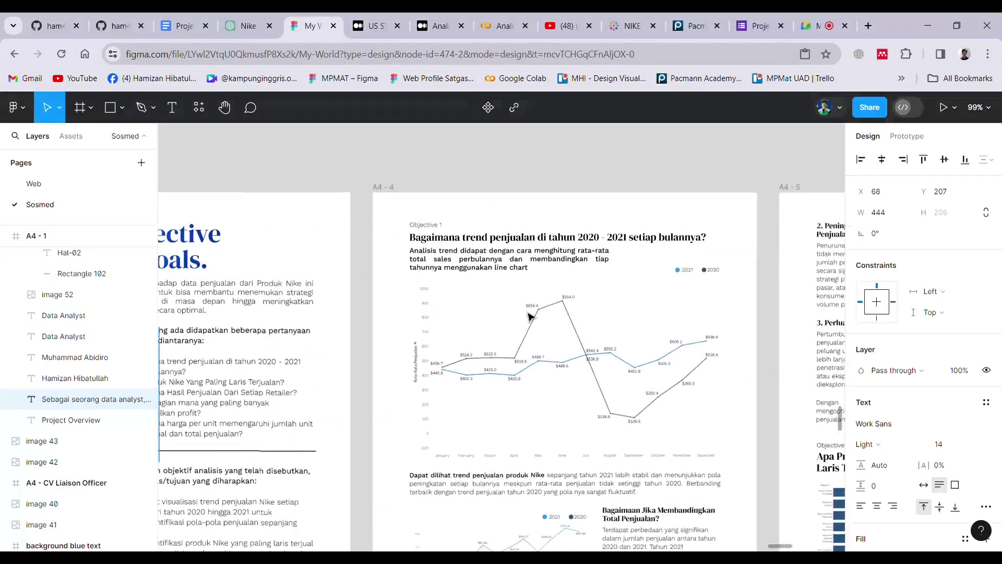
- Examine the Objective 1 line chart comparing average monthly sales in 2020 and 2021 at close range
{"action": "scroll", "coordinate": [531, 315], "scroll_direction": "down", "scroll_amount": 2}
{"action": "scroll", "coordinate": [529, 316], "scroll_direction": "up", "scroll_amount": 5}
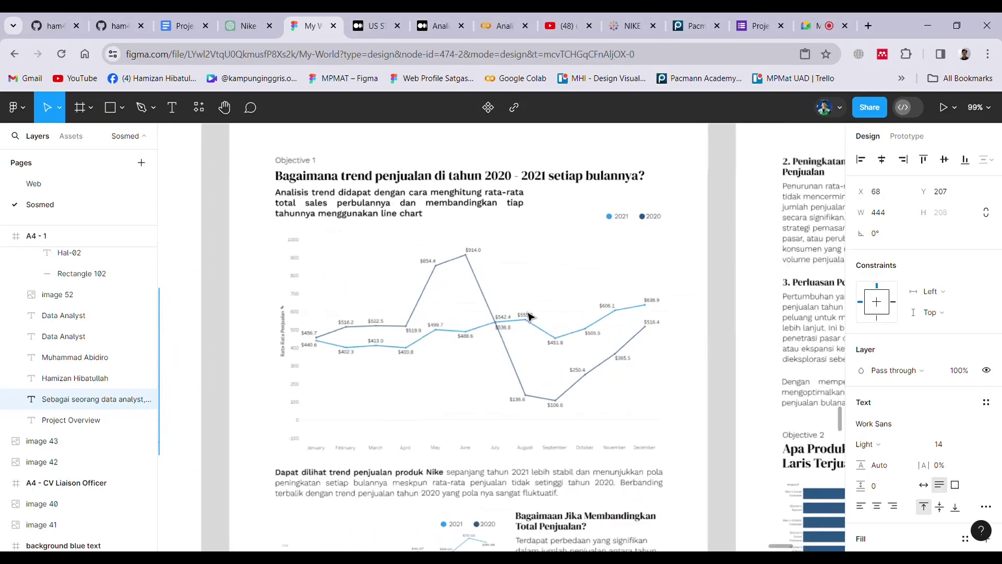
{"action": "scroll", "coordinate": [530, 316], "scroll_direction": "up", "scroll_amount": 1}
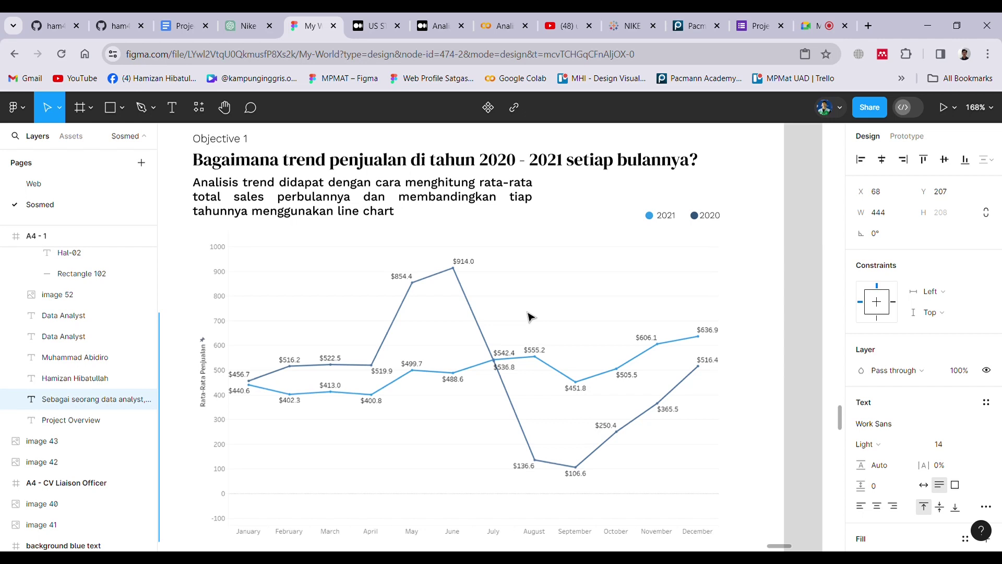
{"action": "scroll", "coordinate": [530, 316], "scroll_direction": "down", "scroll_amount": 2}
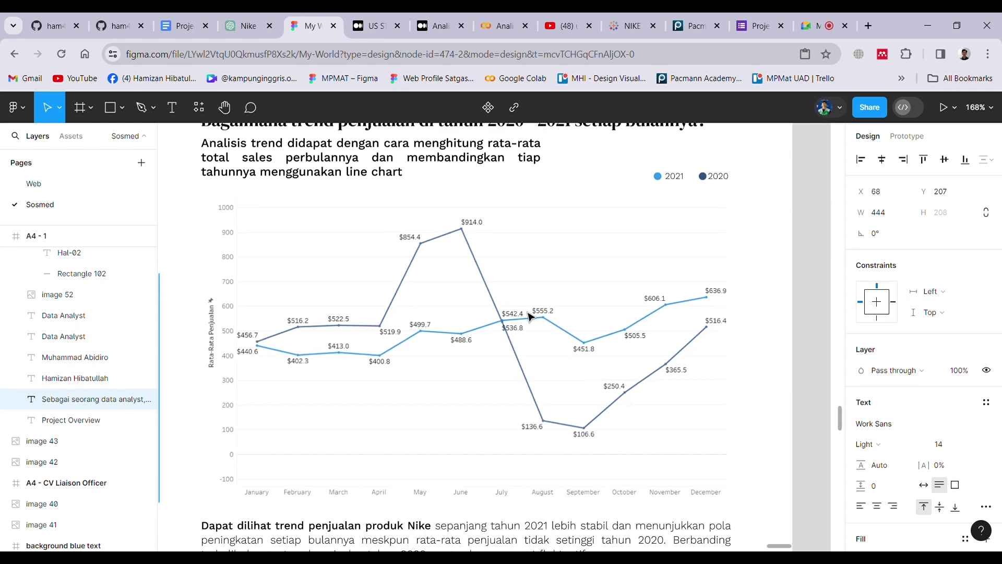
{"action": "scroll", "coordinate": [529, 316], "scroll_direction": "right", "scroll_amount": 1}
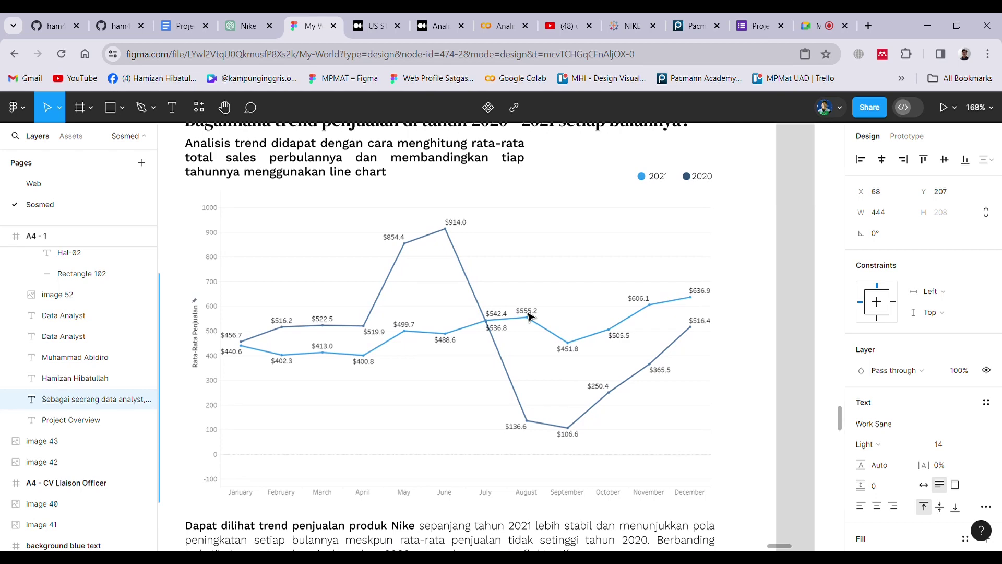
{"action": "scroll", "coordinate": [530, 317], "scroll_direction": "down", "scroll_amount": 2}
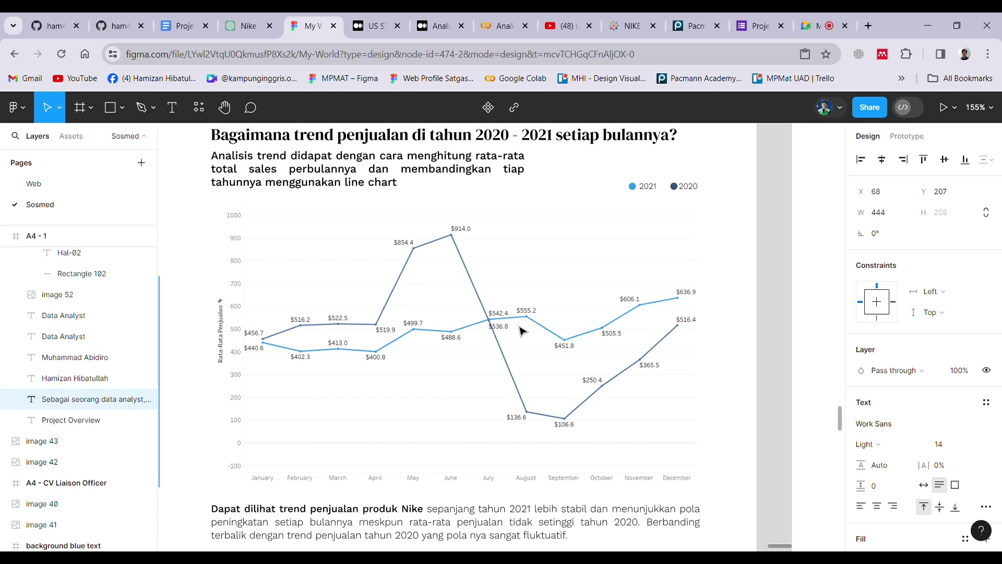
- Examine the total sales comparison chart for 2020 and 2021 and the explanation beside it
{"action": "scroll", "coordinate": [521, 330], "scroll_direction": "down", "scroll_amount": 5}
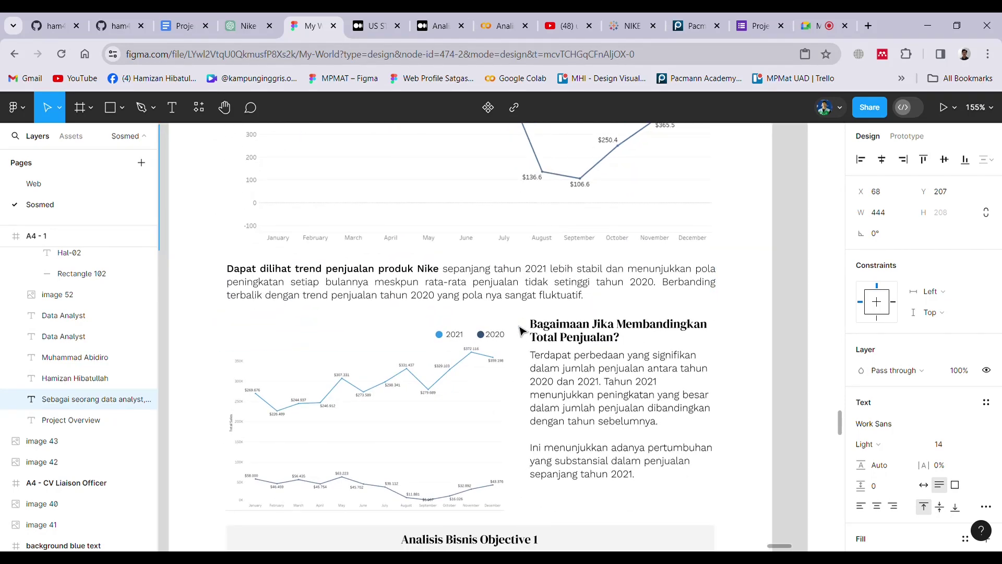
{"action": "scroll", "coordinate": [521, 330], "scroll_direction": "down", "scroll_amount": 2}
{"action": "scroll", "coordinate": [521, 330], "scroll_direction": "up", "scroll_amount": 5}
{"action": "scroll", "coordinate": [521, 330], "scroll_direction": "down", "scroll_amount": 3}
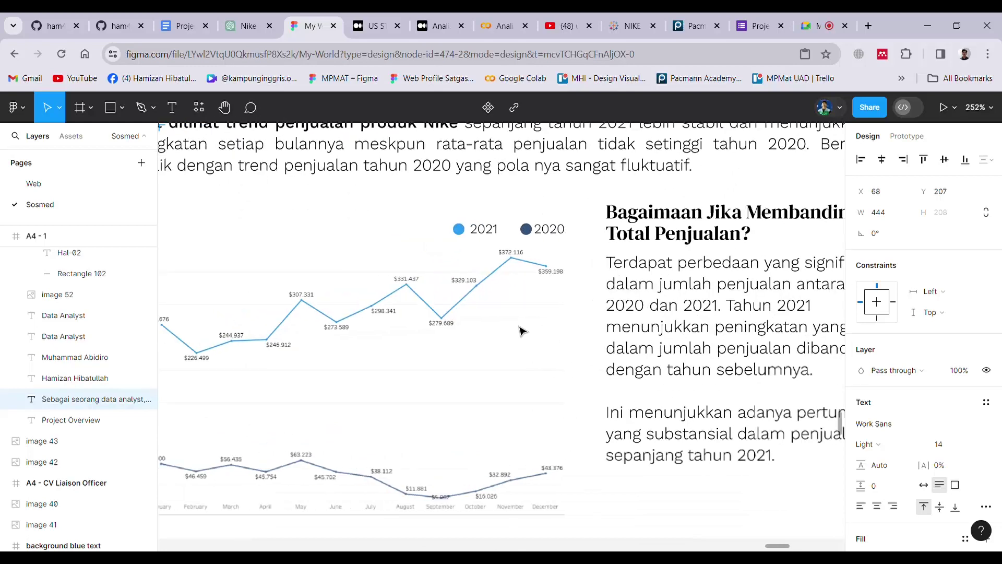
{"action": "scroll", "coordinate": [521, 330], "scroll_direction": "up", "scroll_amount": 1}
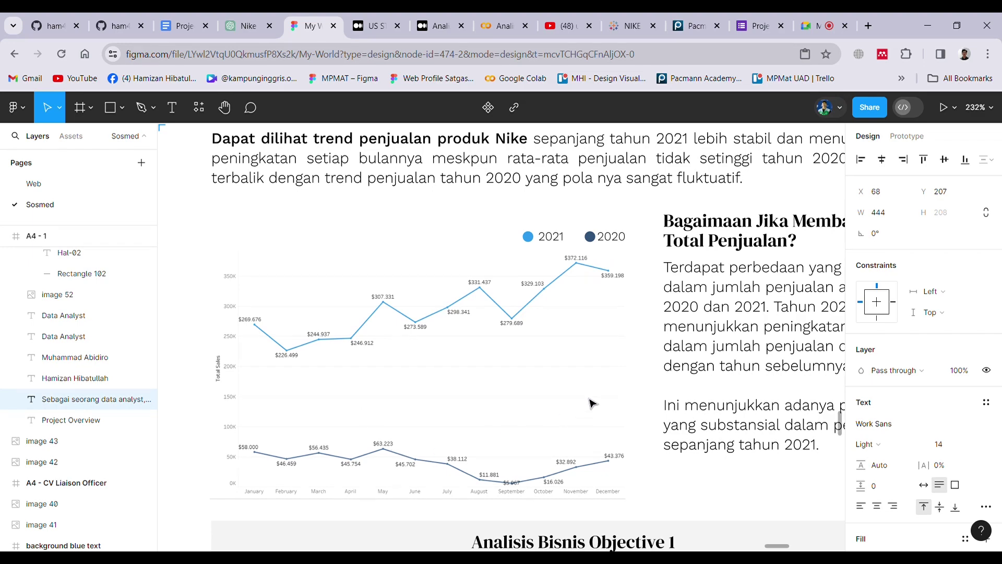
{"action": "scroll", "coordinate": [591, 404], "scroll_direction": "up", "scroll_amount": 3}
{"action": "scroll", "coordinate": [592, 403], "scroll_direction": "up", "scroll_amount": 1}
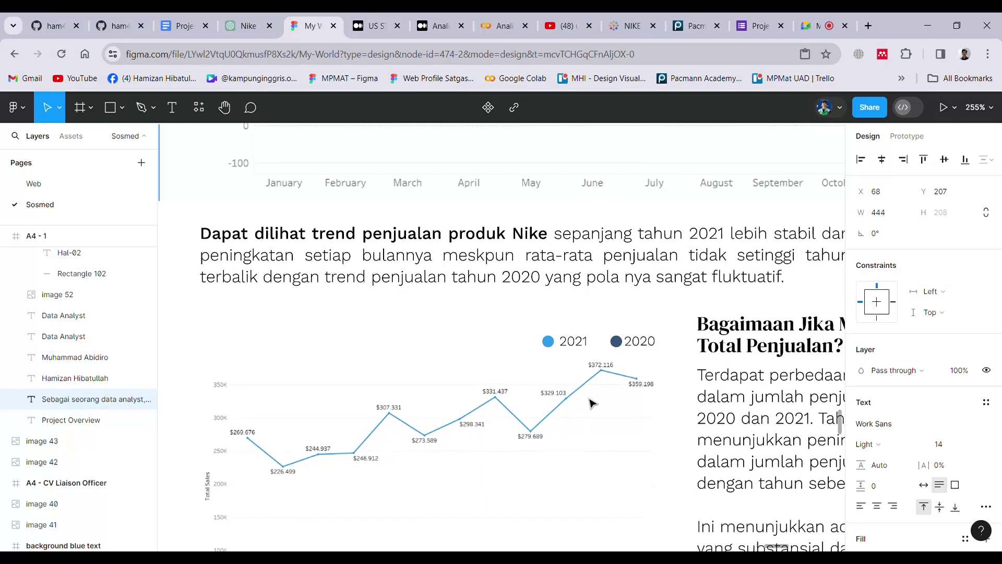
{"action": "scroll", "coordinate": [592, 403], "scroll_direction": "down", "scroll_amount": 3}
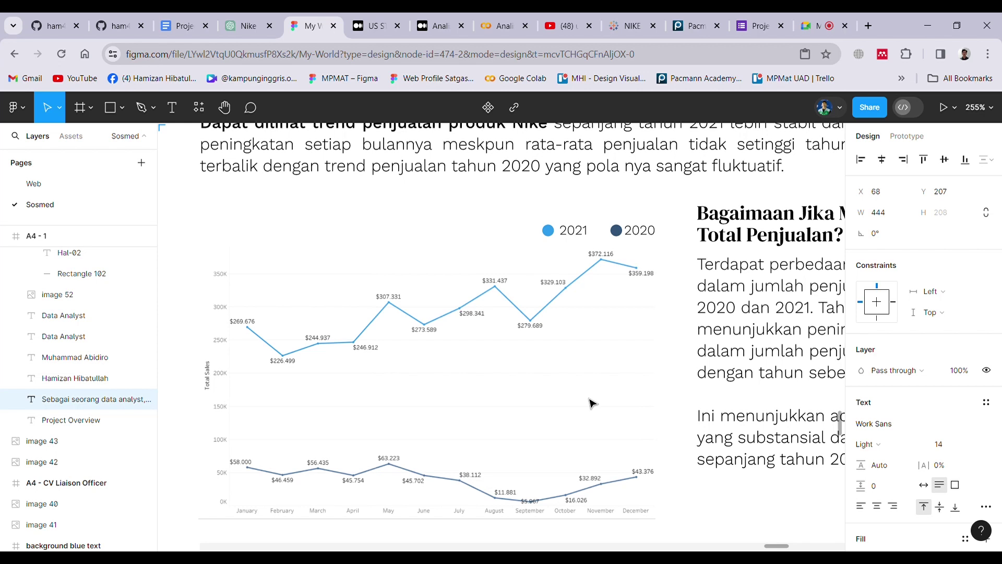
{"action": "scroll", "coordinate": [592, 403], "scroll_direction": "right", "scroll_amount": 3}
{"action": "scroll", "coordinate": [592, 403], "scroll_direction": "left", "scroll_amount": 1}
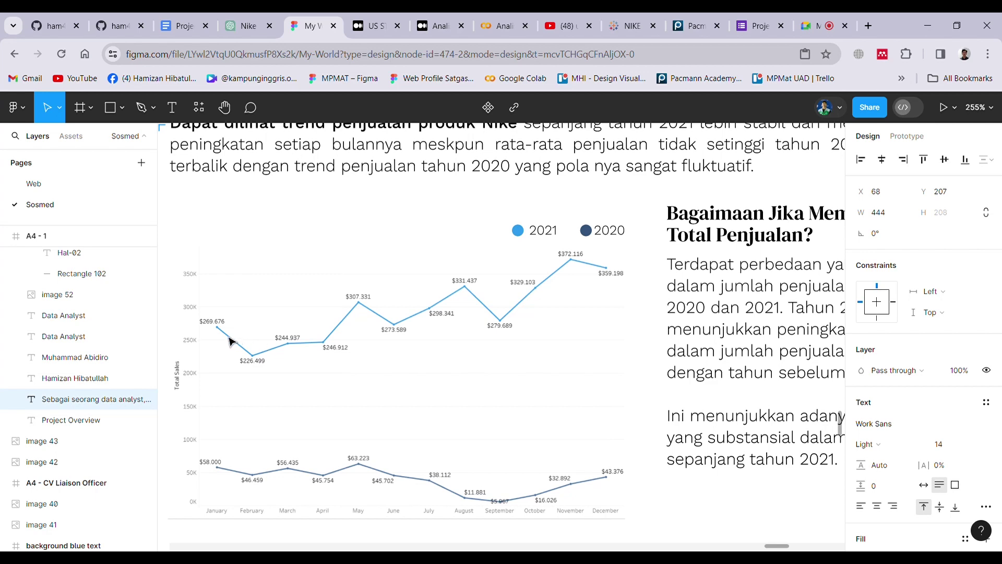
{"action": "scroll", "coordinate": [366, 378], "scroll_direction": "down", "scroll_amount": 5}
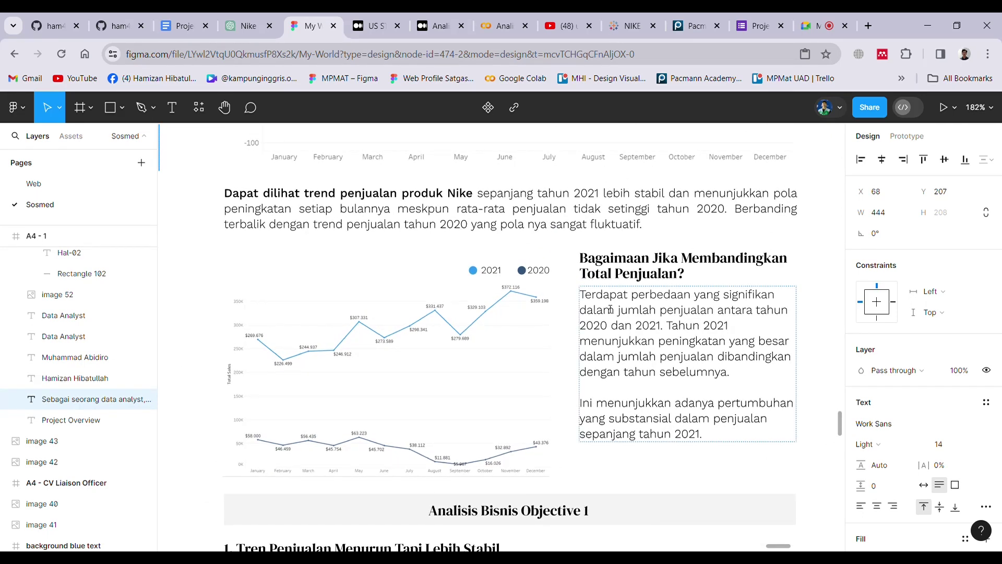
- Go to Objective 2 on the following report page and examine the best-selling Nike products bar chart and its explanation
{"action": "scroll", "coordinate": [609, 309], "scroll_direction": "down", "scroll_amount": 3}
{"action": "scroll", "coordinate": [610, 310], "scroll_direction": "right", "scroll_amount": 6}
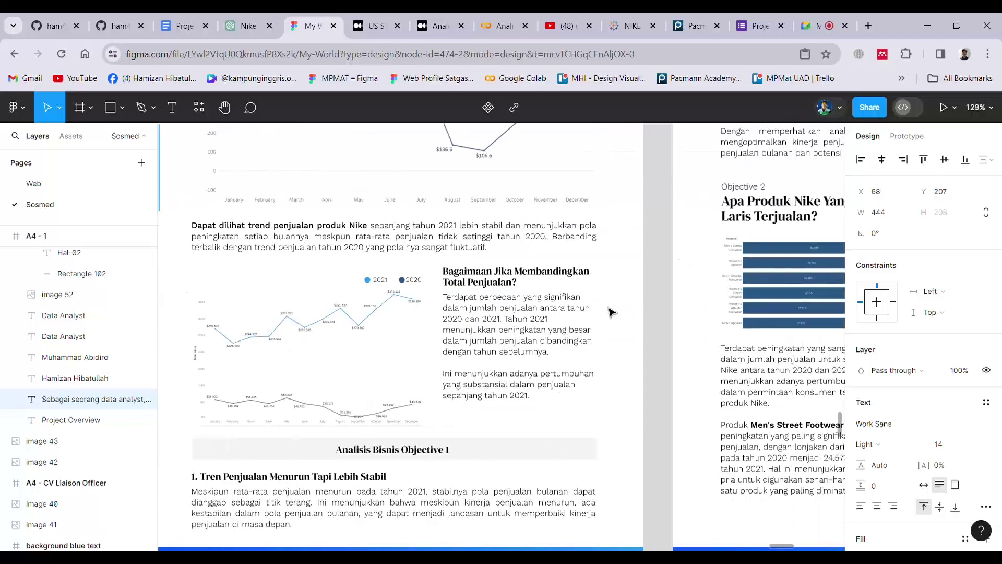
{"action": "scroll", "coordinate": [610, 312], "scroll_direction": "right", "scroll_amount": 8}
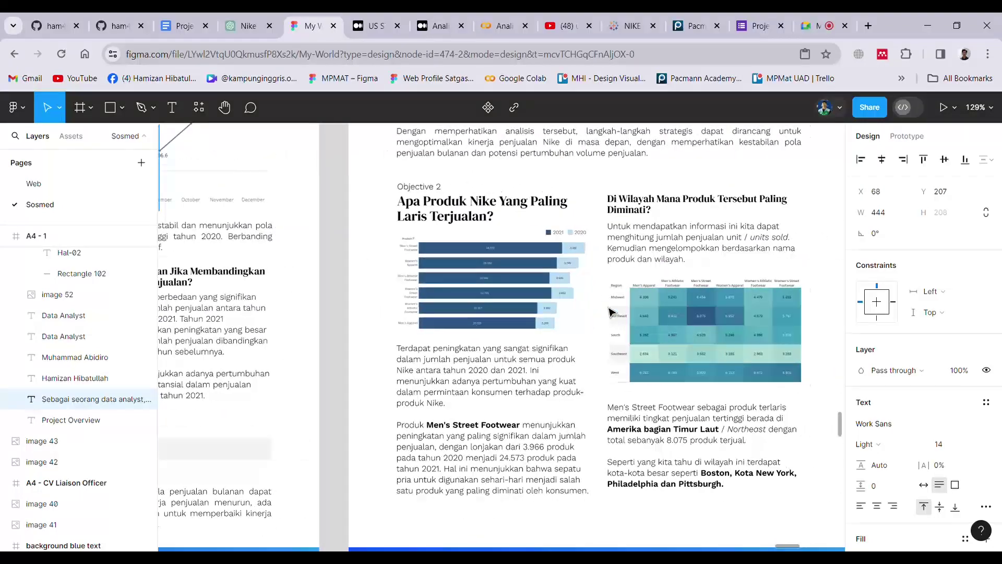
{"action": "scroll", "coordinate": [610, 312], "scroll_direction": "up", "scroll_amount": 3}
{"action": "scroll", "coordinate": [609, 312], "scroll_direction": "up", "scroll_amount": 2}
{"action": "scroll", "coordinate": [610, 311], "scroll_direction": "right", "scroll_amount": 3}
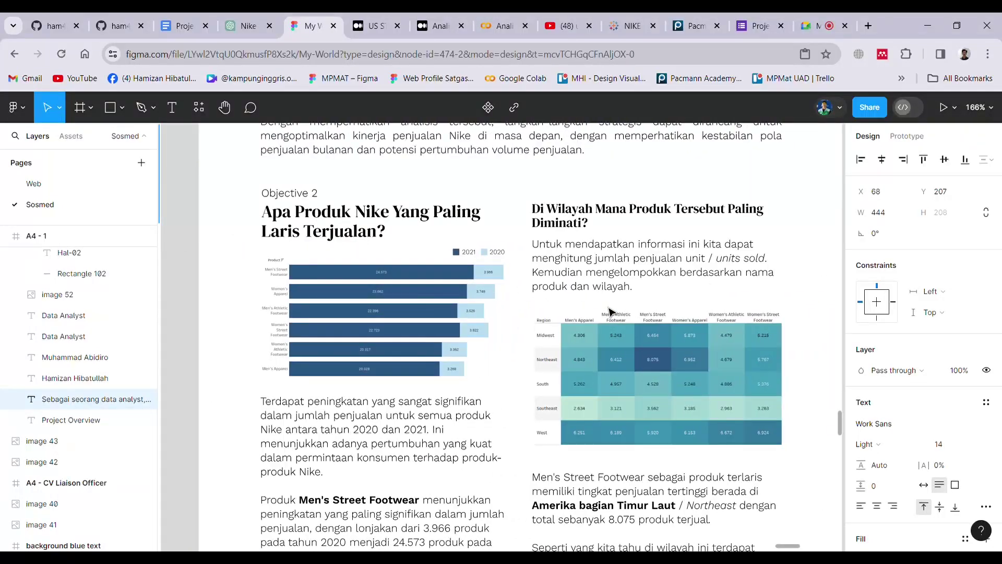
{"action": "scroll", "coordinate": [610, 312], "scroll_direction": "up", "scroll_amount": 4}
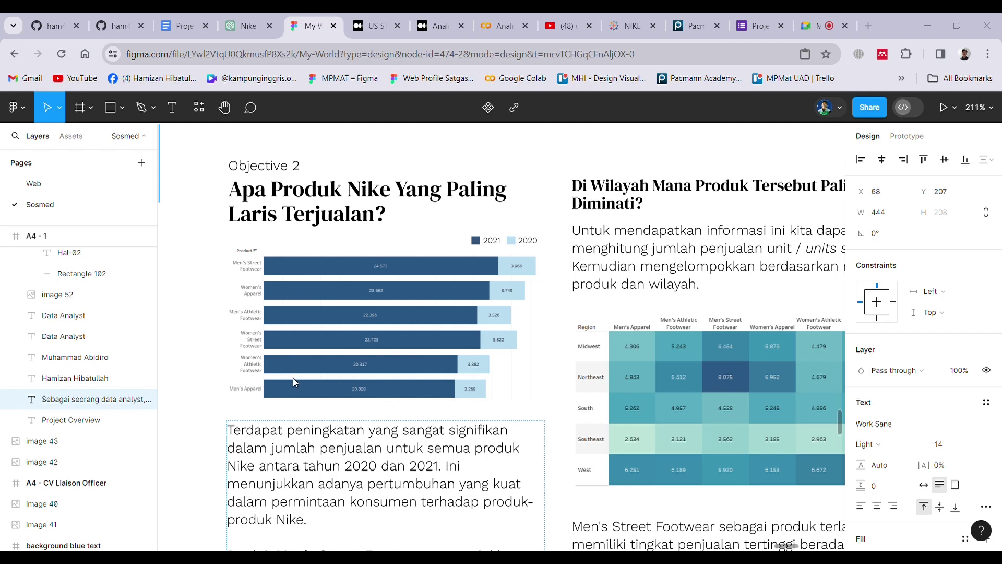
{"action": "key", "text": "alt+Tab"}
{"action": "scroll", "coordinate": [521, 459], "scroll_direction": "down", "scroll_amount": 1}
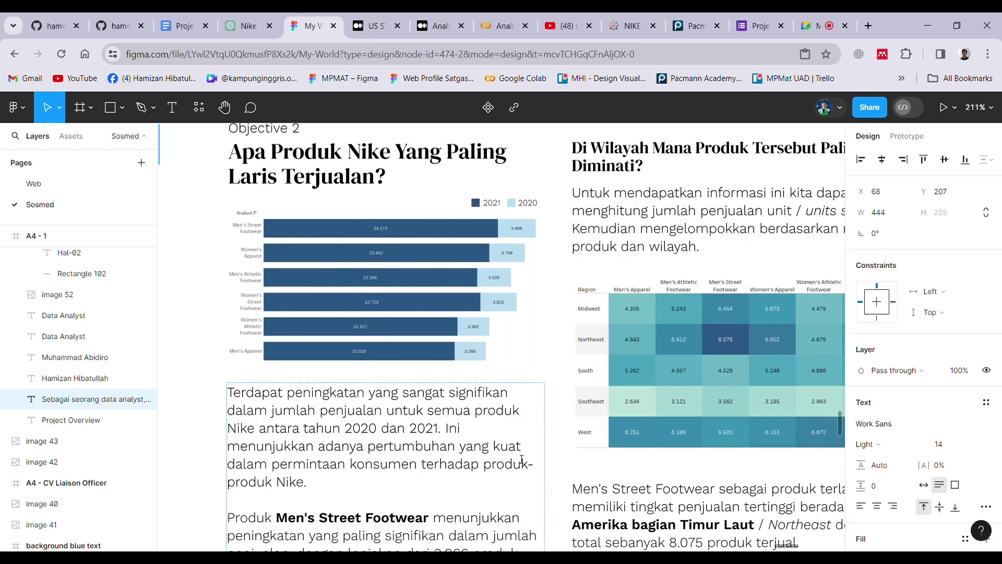
{"action": "scroll", "coordinate": [522, 460], "scroll_direction": "down", "scroll_amount": 5}
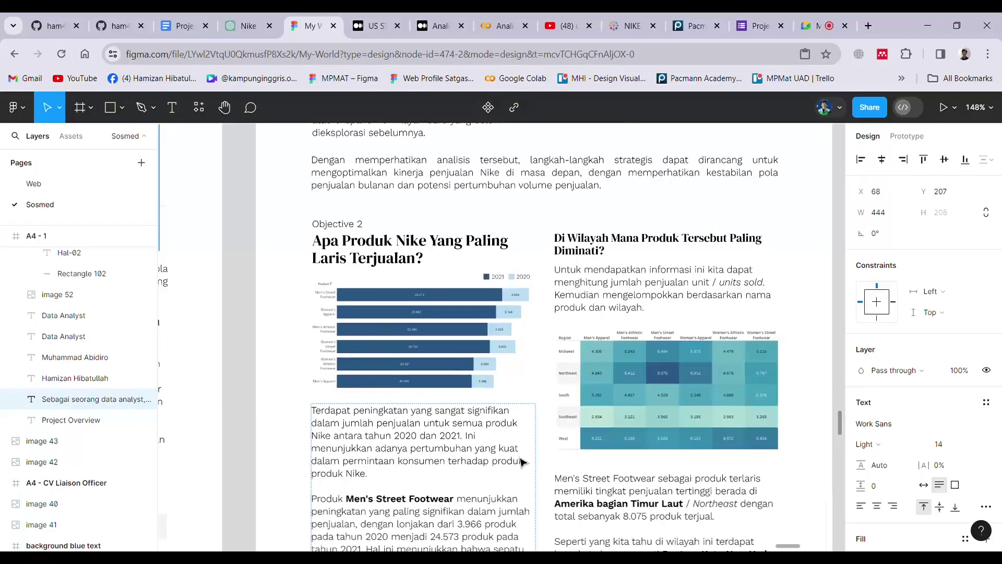
- Examine the heatmap of units sold by region and product in the Objective 2 section at close range
{"action": "scroll", "coordinate": [452, 377], "scroll_direction": "up", "scroll_amount": 4}
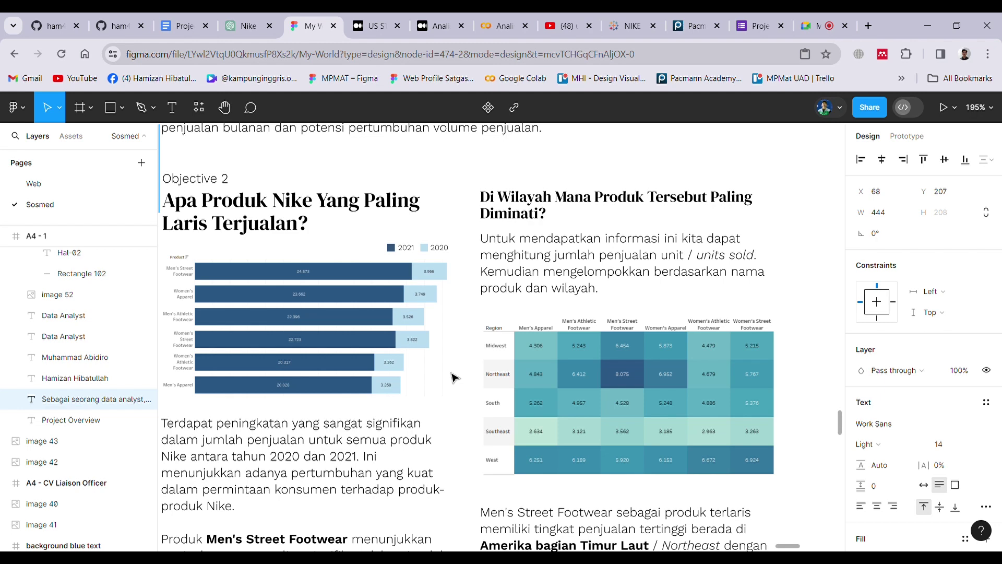
{"action": "scroll", "coordinate": [636, 364], "scroll_direction": "right", "scroll_amount": 4}
{"action": "scroll", "coordinate": [636, 364], "scroll_direction": "up", "scroll_amount": 3}
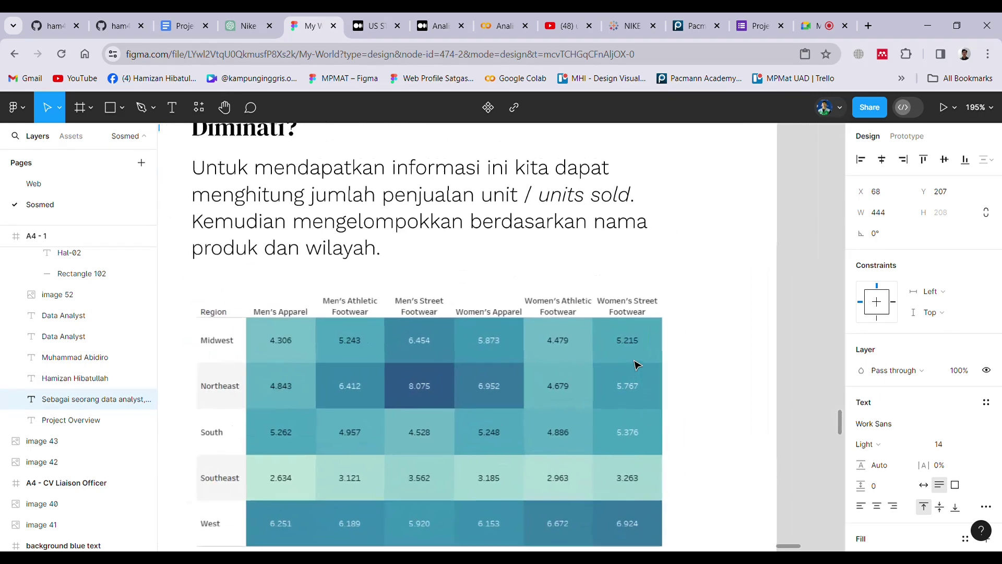
{"action": "scroll", "coordinate": [638, 365], "scroll_direction": "down", "scroll_amount": 2}
{"action": "scroll", "coordinate": [637, 365], "scroll_direction": "left", "scroll_amount": 1}
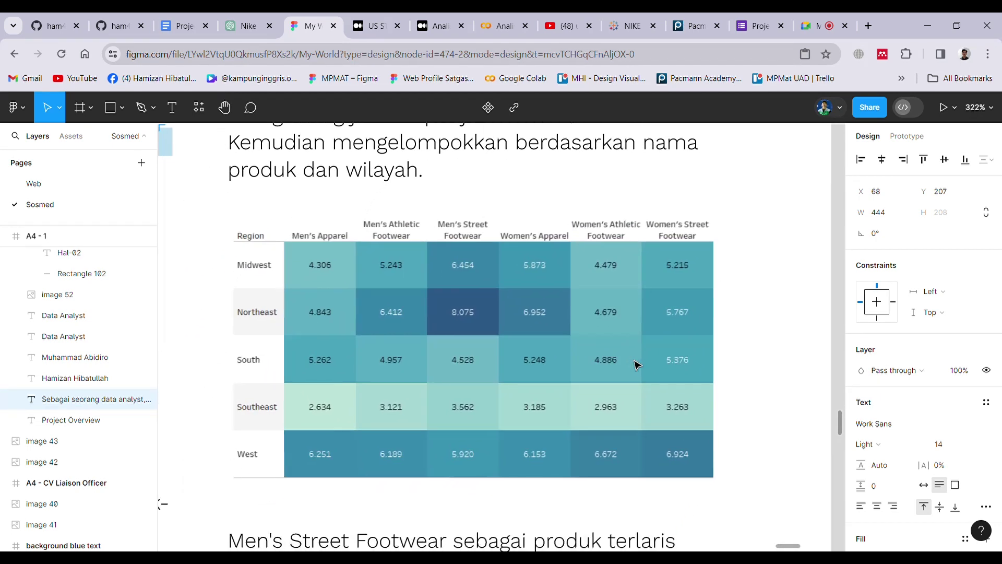
- Compare the regional units-sold heatmap with the best-selling products bar chart in the Objective 2 section
{"action": "scroll", "coordinate": [638, 364], "scroll_direction": "up", "scroll_amount": 1}
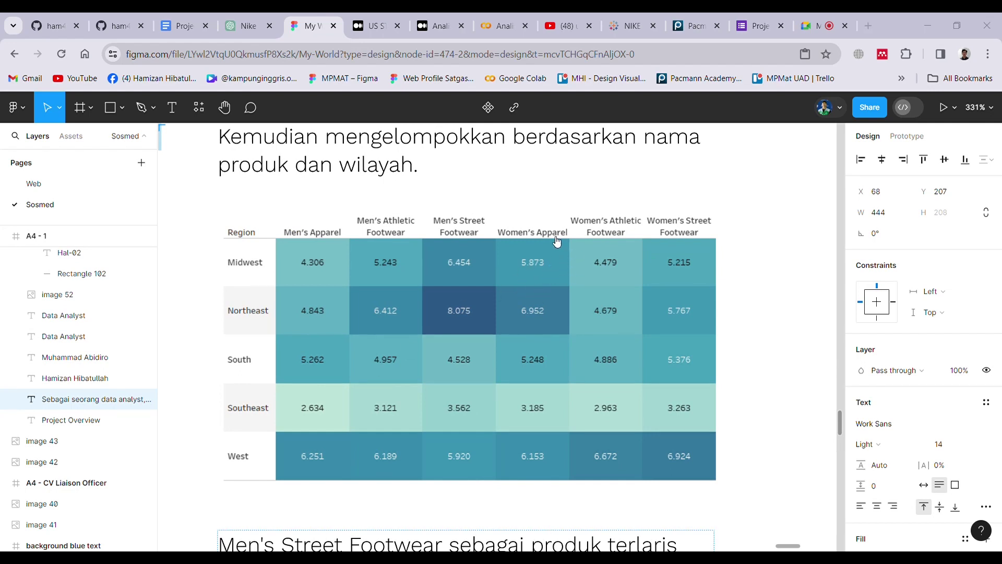
{"action": "scroll", "coordinate": [555, 243], "scroll_direction": "left", "scroll_amount": 10}
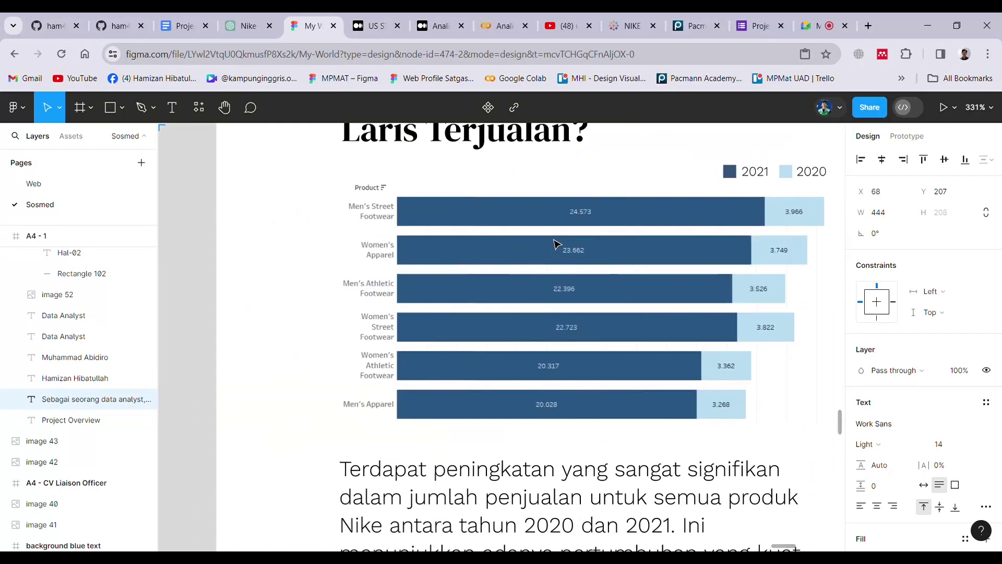
{"action": "scroll", "coordinate": [555, 244], "scroll_direction": "right", "scroll_amount": 3}
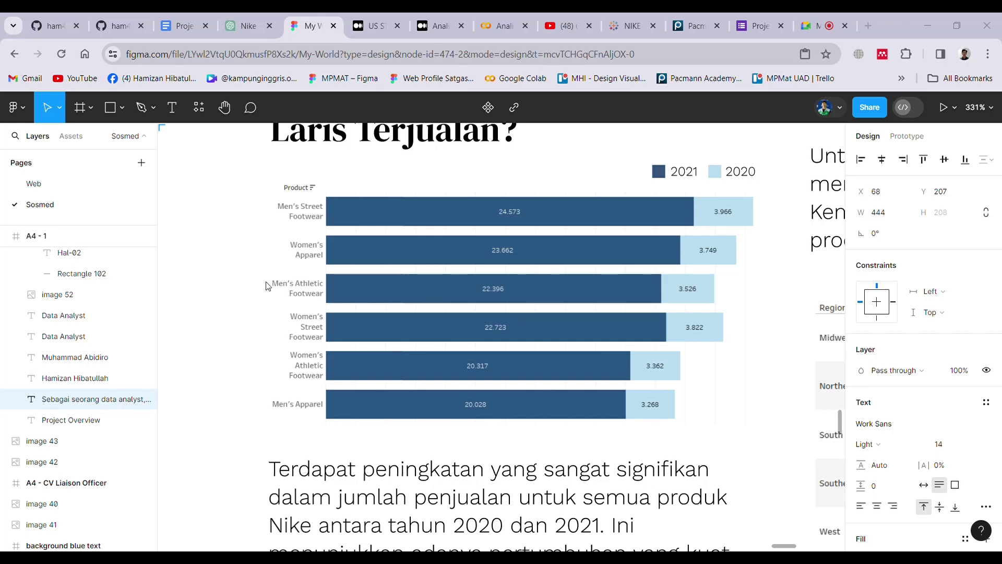
{"action": "scroll", "coordinate": [452, 345], "scroll_direction": "down", "scroll_amount": 3}
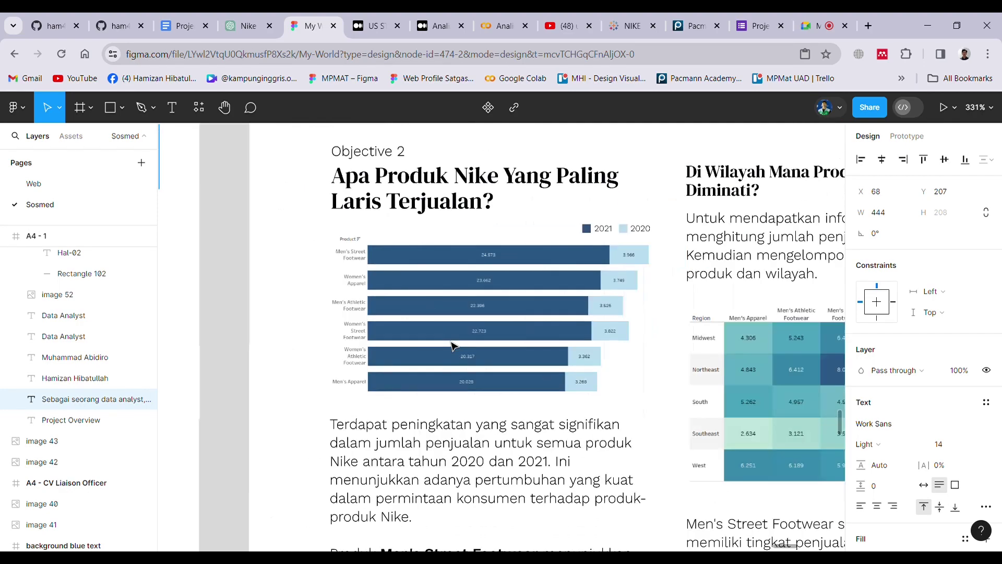
{"action": "scroll", "coordinate": [452, 346], "scroll_direction": "down", "scroll_amount": 5}
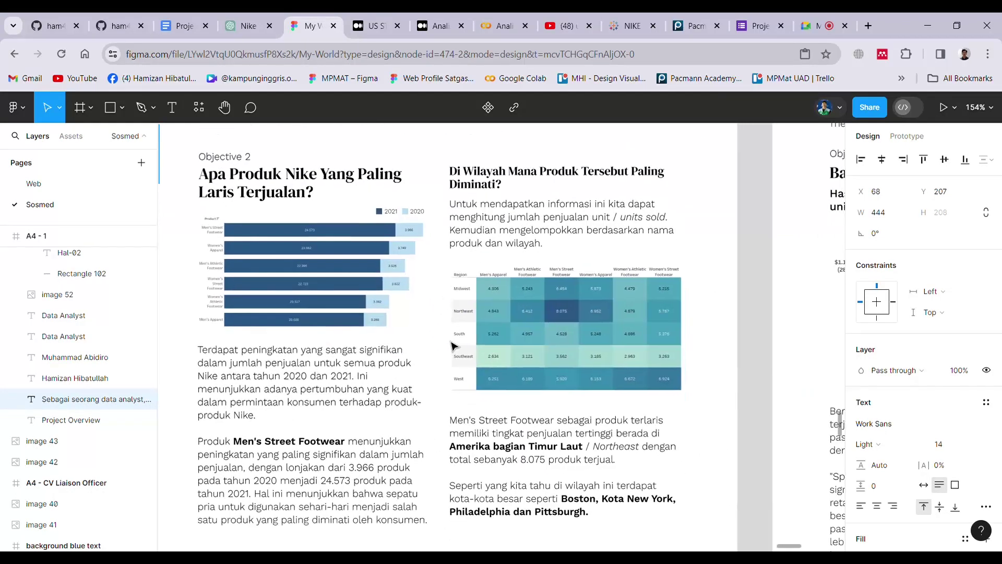
- Examine the explanation below the heatmap on where Men's Street Footwear sells most
{"action": "scroll", "coordinate": [452, 346], "scroll_direction": "right", "scroll_amount": 2}
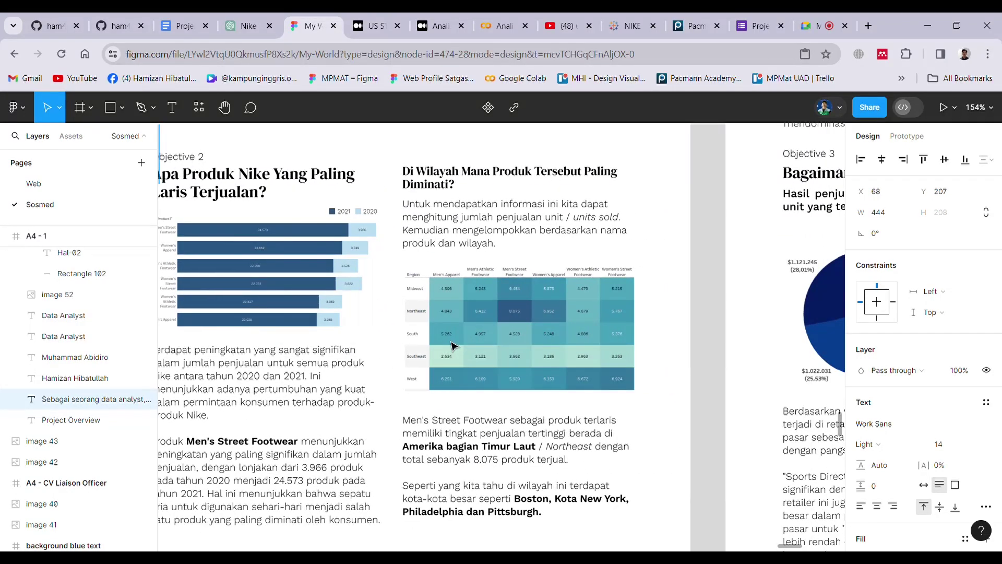
{"action": "scroll", "coordinate": [453, 345], "scroll_direction": "right", "scroll_amount": 1}
{"action": "scroll", "coordinate": [500, 432], "scroll_direction": "up", "scroll_amount": 2}
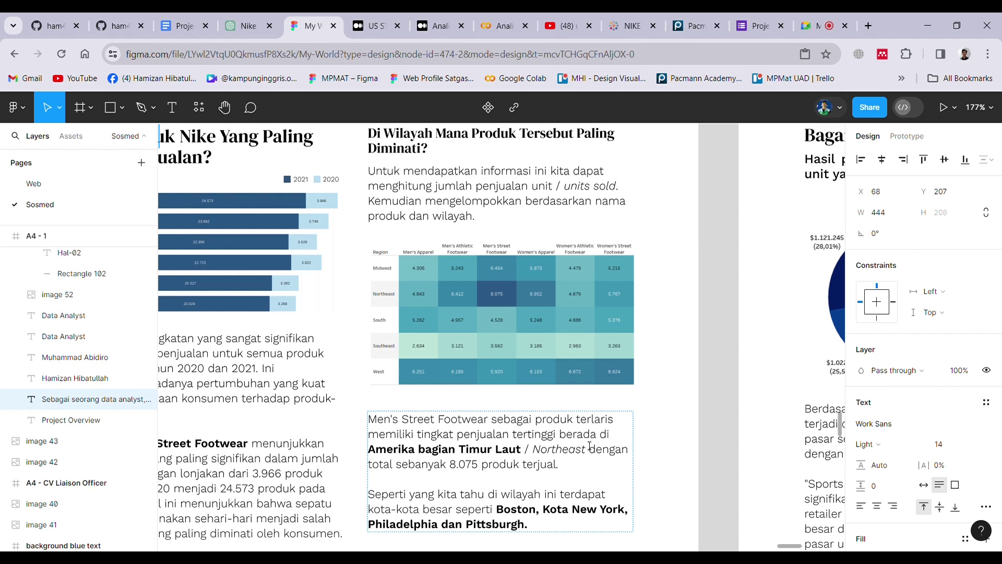
{"action": "scroll", "coordinate": [589, 446], "scroll_direction": "down", "scroll_amount": 3}
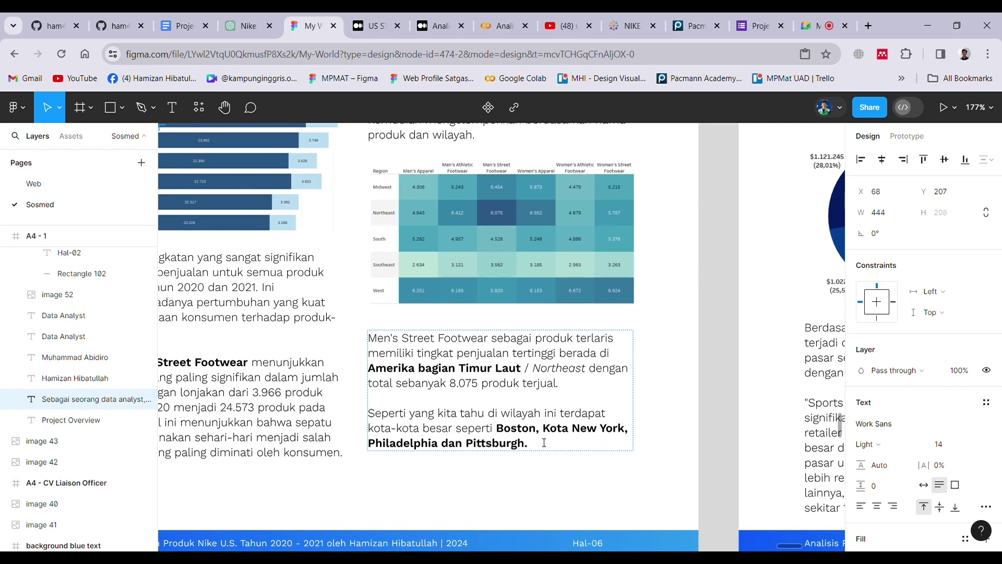
- Go to Objective 3 on the following report page and examine the pie chart of sales by retailer
{"action": "scroll", "coordinate": [544, 443], "scroll_direction": "right", "scroll_amount": 3}
{"action": "scroll", "coordinate": [544, 443], "scroll_direction": "down", "scroll_amount": 5}
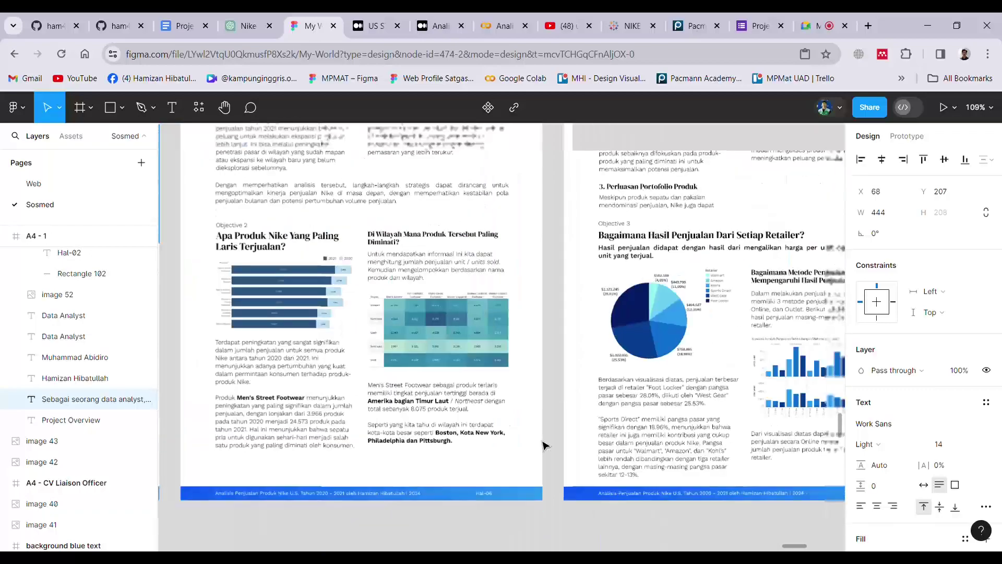
{"action": "scroll", "coordinate": [544, 443], "scroll_direction": "right", "scroll_amount": 2}
{"action": "scroll", "coordinate": [544, 443], "scroll_direction": "up", "scroll_amount": 1}
{"action": "scroll", "coordinate": [544, 443], "scroll_direction": "right", "scroll_amount": 5}
{"action": "scroll", "coordinate": [544, 443], "scroll_direction": "up", "scroll_amount": 2}
{"action": "scroll", "coordinate": [544, 443], "scroll_direction": "up", "scroll_amount": 5}
{"action": "scroll", "coordinate": [544, 443], "scroll_direction": "left", "scroll_amount": 2}
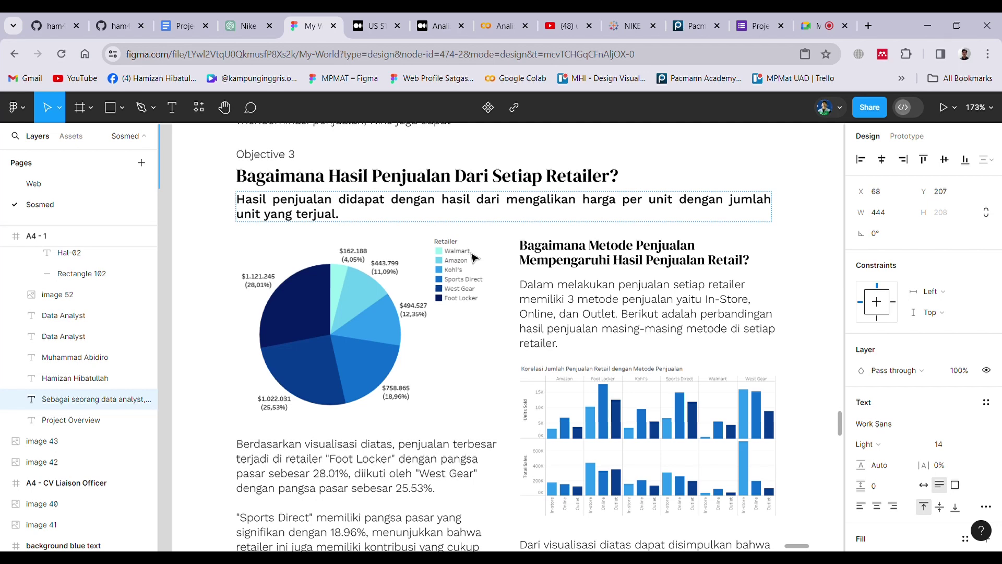
{"action": "left_click", "coordinate": [501, 356]}
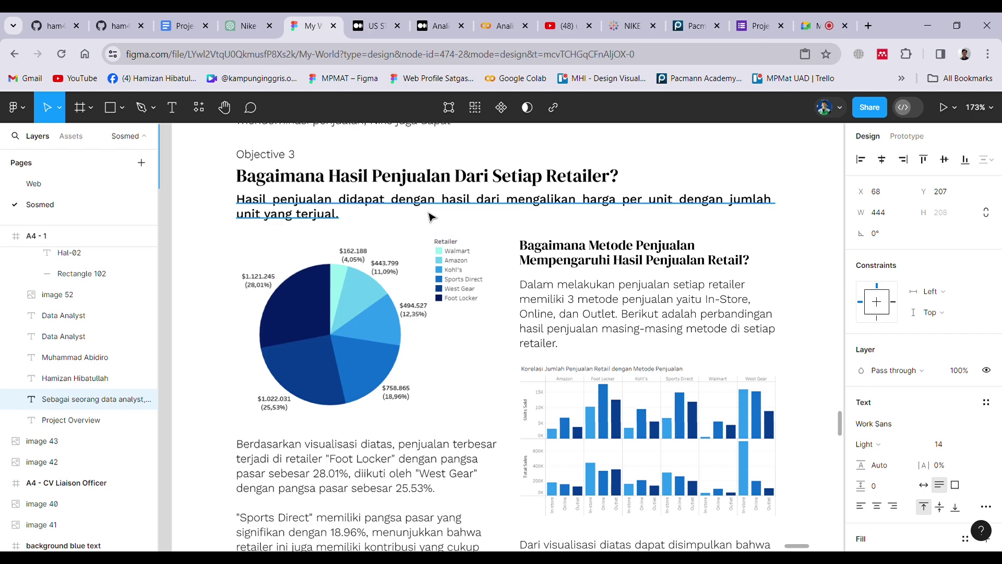
- Examine the explanation of each retailer's market share below the Objective 3 pie chart
{"action": "scroll", "coordinate": [429, 216], "scroll_direction": "down", "scroll_amount": 3}
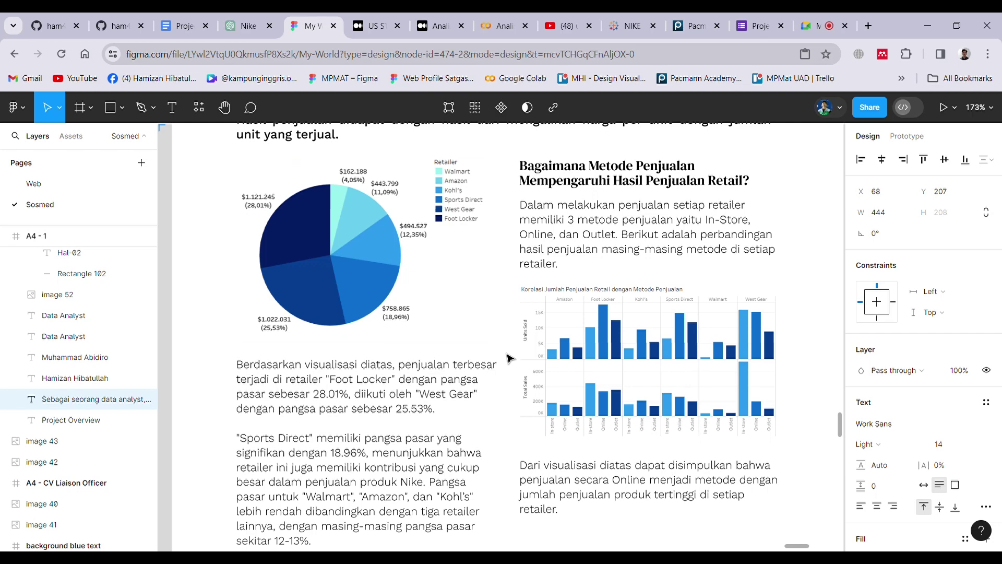
{"action": "left_click", "coordinate": [375, 289]}
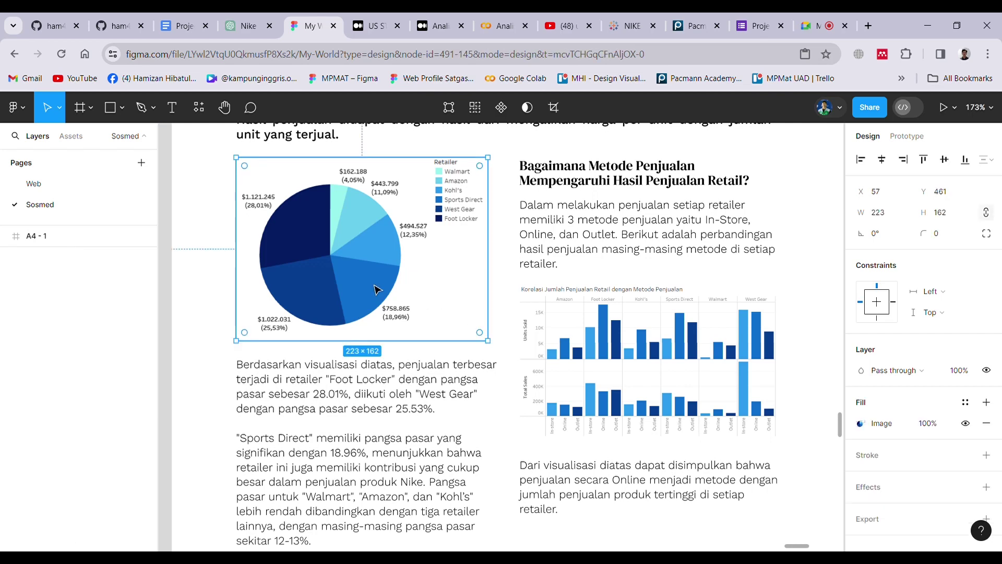
{"action": "left_click", "coordinate": [488, 394]}
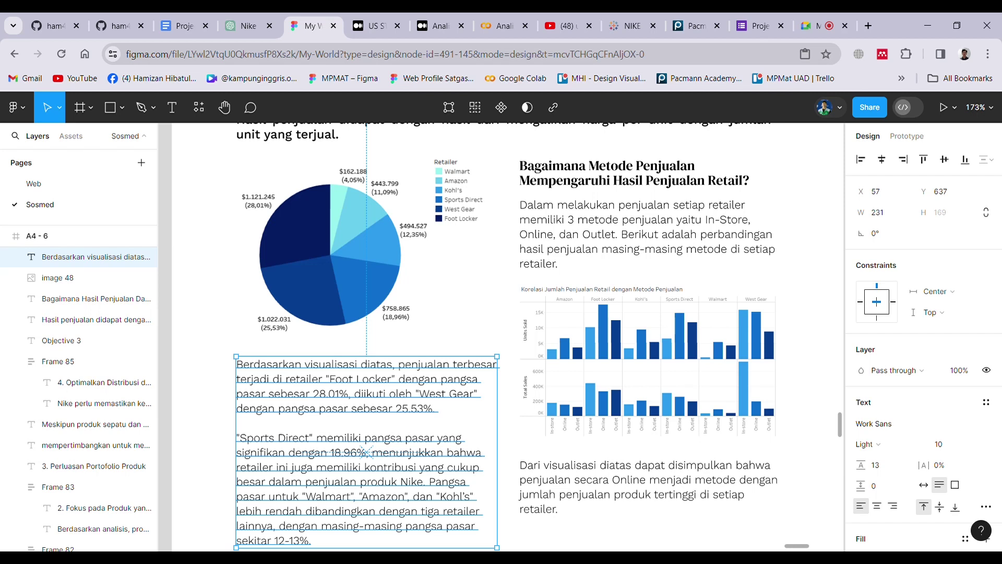
{"action": "key", "text": "alt+Tab"}
{"action": "scroll", "coordinate": [573, 506], "scroll_direction": "down", "scroll_amount": 2}
{"action": "scroll", "coordinate": [573, 507], "scroll_direction": "down", "scroll_amount": 5}
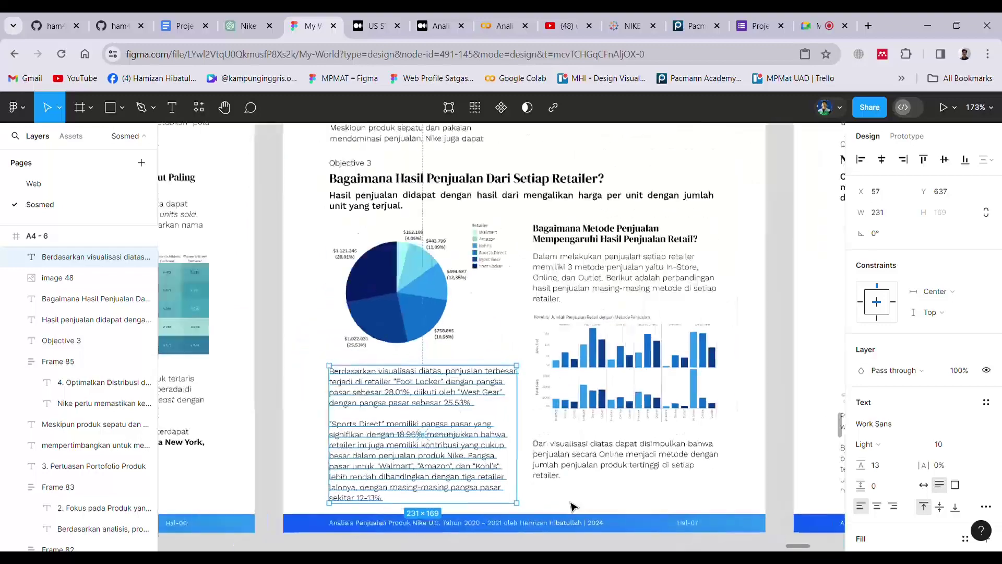
- Examine the Objective 3 bar charts relating retail sales to the In-Store, Online and Outlet sales methods
{"action": "left_click", "coordinate": [555, 423]}
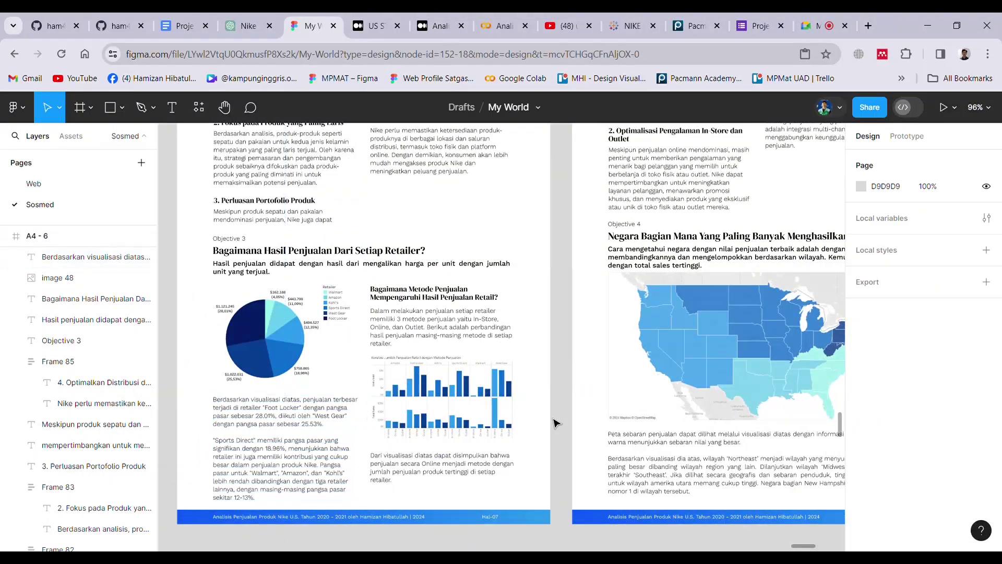
{"action": "scroll", "coordinate": [442, 383], "scroll_direction": "up", "scroll_amount": 4}
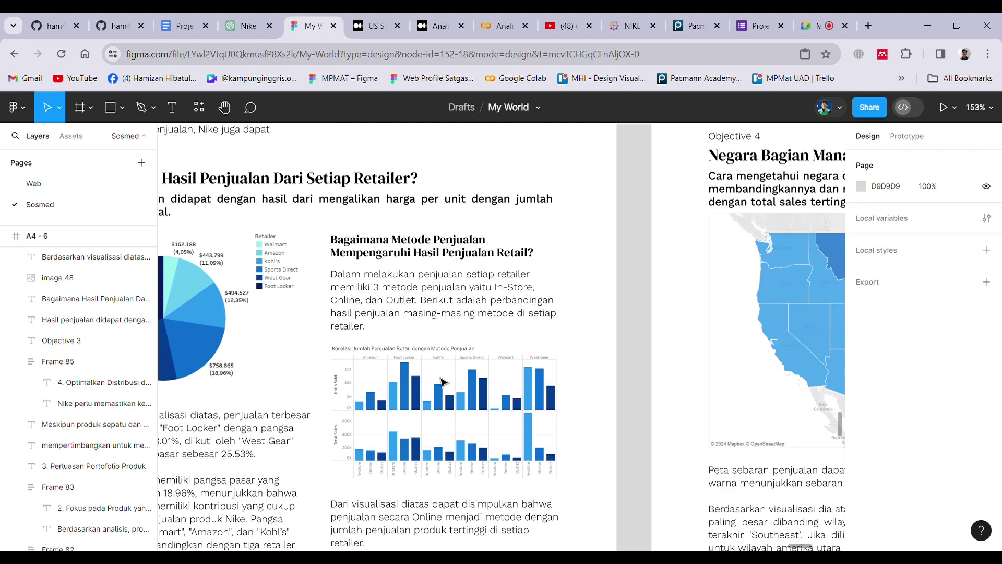
{"action": "scroll", "coordinate": [444, 383], "scroll_direction": "down", "scroll_amount": 5}
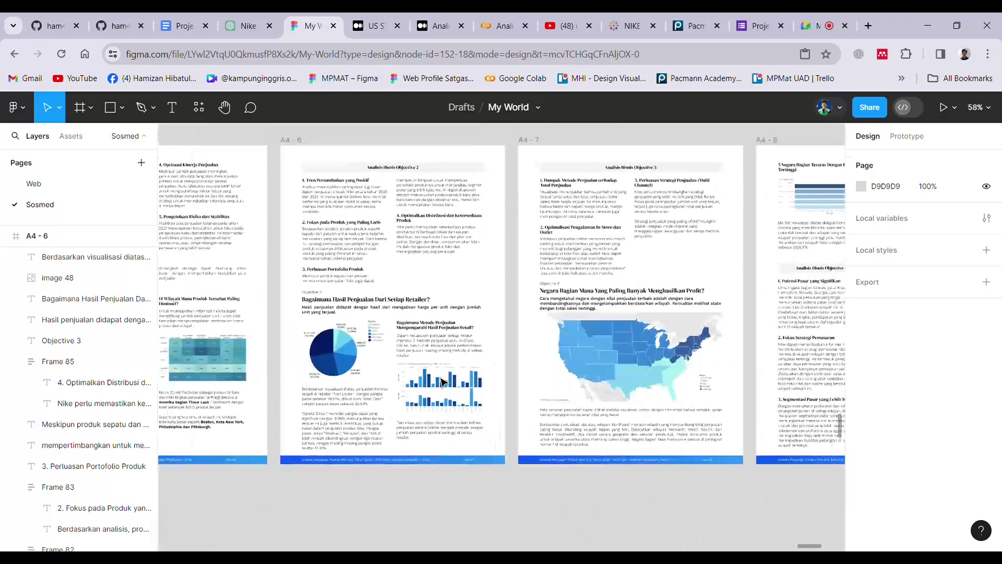
- Go to the "Analisis Bisnis Objective 3" section on the next page and examine its three recommendations
{"action": "scroll", "coordinate": [444, 383], "scroll_direction": "up", "scroll_amount": 4}
{"action": "scroll", "coordinate": [444, 382], "scroll_direction": "right", "scroll_amount": 4}
{"action": "scroll", "coordinate": [443, 383], "scroll_direction": "up", "scroll_amount": 3}
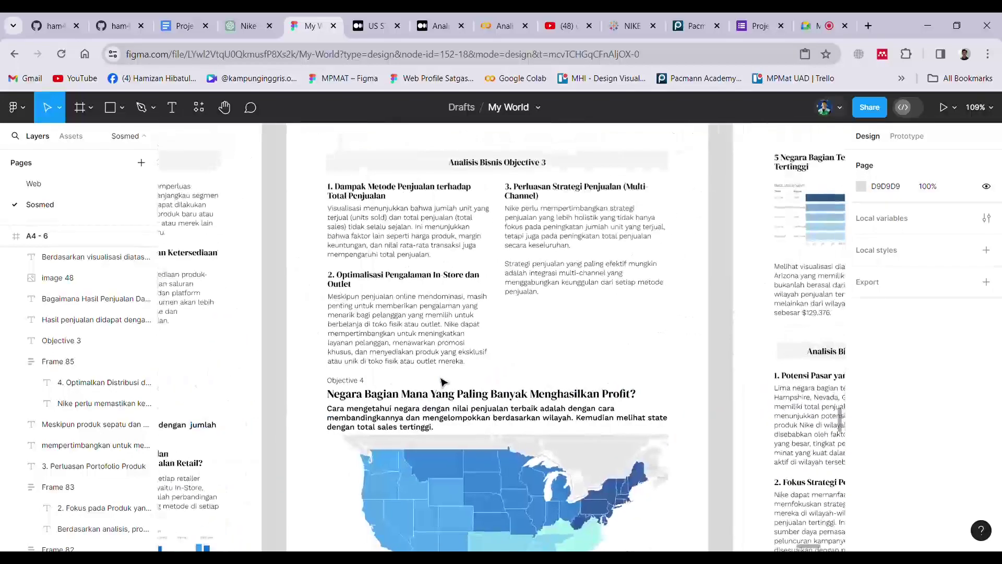
{"action": "scroll", "coordinate": [443, 382], "scroll_direction": "up", "scroll_amount": 3}
{"action": "scroll", "coordinate": [443, 382], "scroll_direction": "down", "scroll_amount": 2}
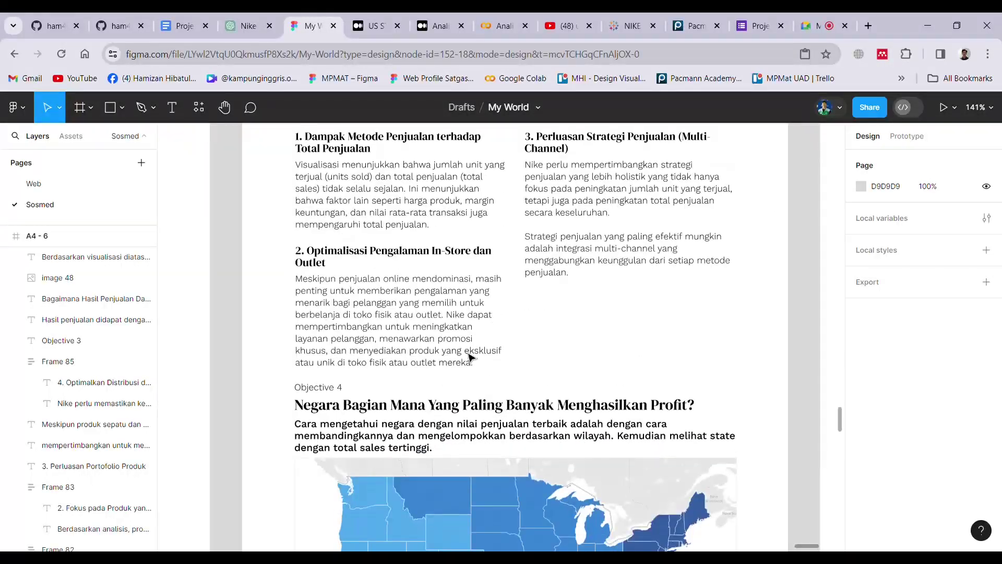
{"action": "scroll", "coordinate": [512, 381], "scroll_direction": "down", "scroll_amount": 1}
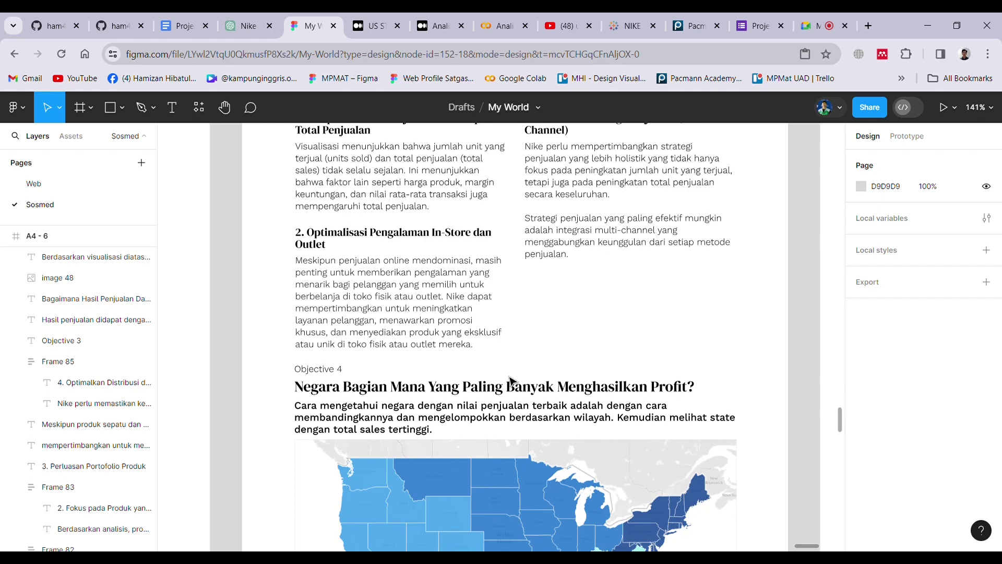
{"action": "scroll", "coordinate": [537, 329], "scroll_direction": "up", "scroll_amount": 2}
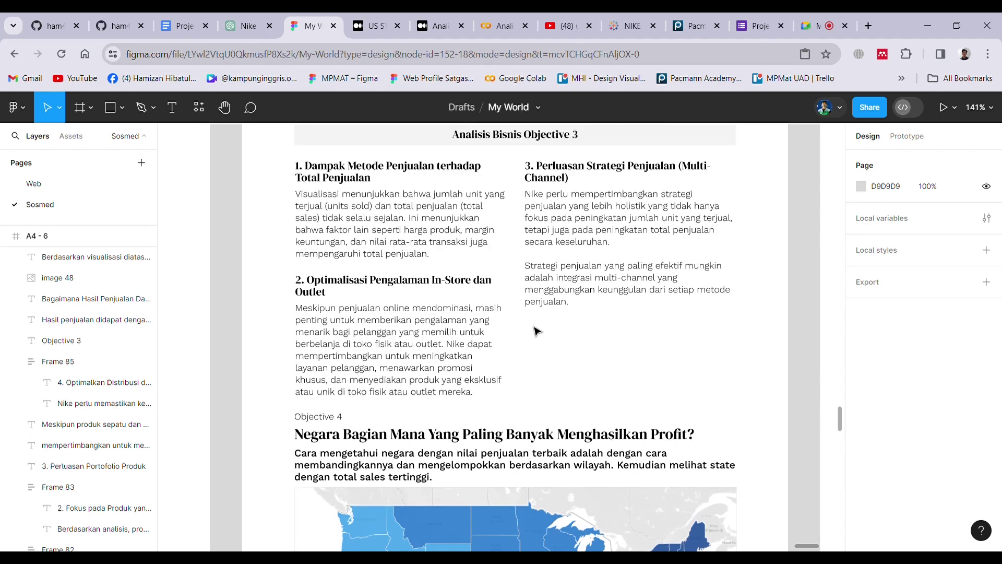
{"action": "left_click", "coordinate": [408, 333]}
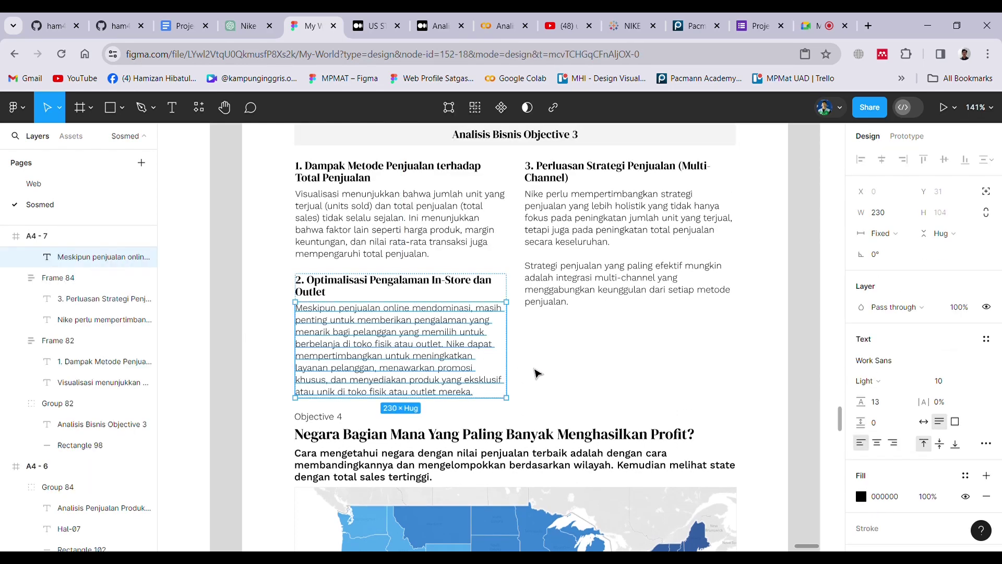
{"action": "left_click", "coordinate": [537, 374]}
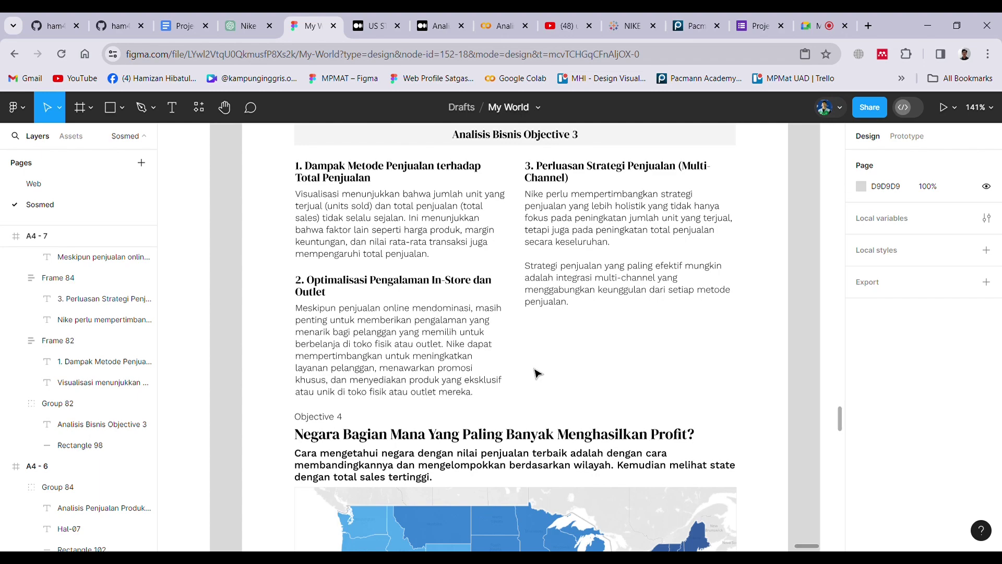
- Return to the sales method bar charts in Objective 3 and compare units sold with total sales per retailer at close range
{"action": "scroll", "coordinate": [537, 374], "scroll_direction": "left", "scroll_amount": 10}
{"action": "scroll", "coordinate": [537, 373], "scroll_direction": "down", "scroll_amount": 3}
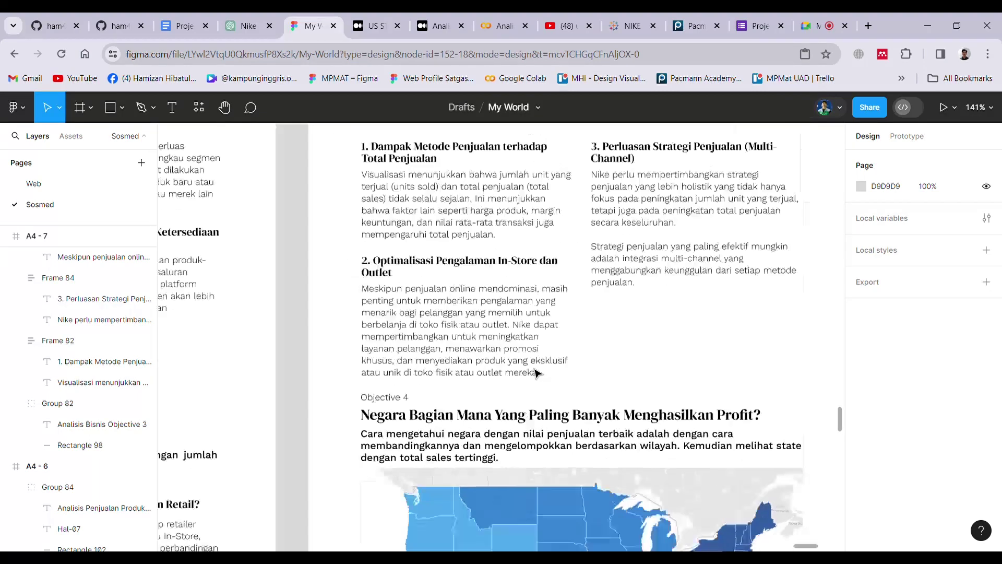
{"action": "scroll", "coordinate": [537, 373], "scroll_direction": "down", "scroll_amount": 3}
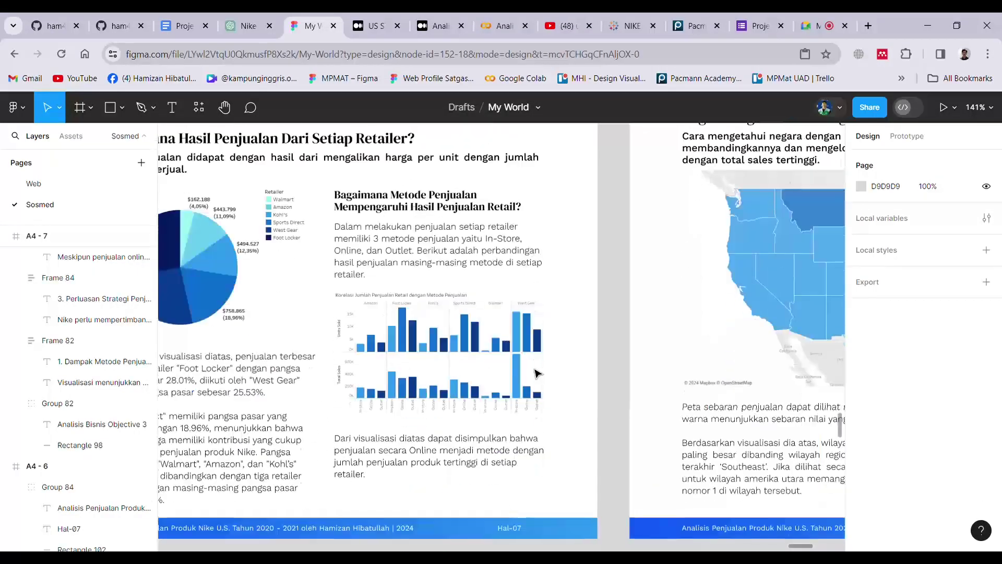
{"action": "scroll", "coordinate": [537, 374], "scroll_direction": "up", "scroll_amount": 5}
{"action": "scroll", "coordinate": [537, 374], "scroll_direction": "up", "scroll_amount": 2}
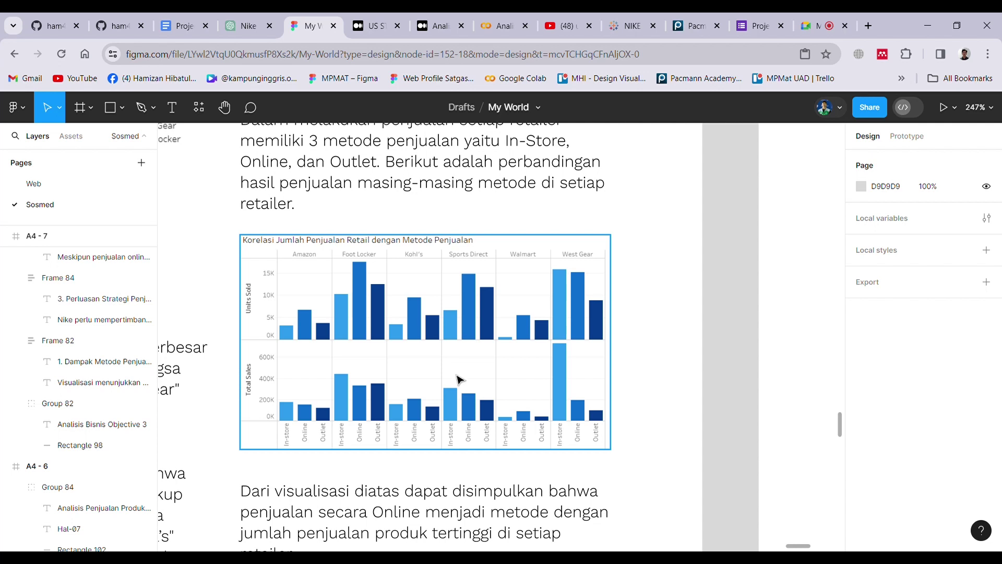
{"action": "scroll", "coordinate": [458, 380], "scroll_direction": "up", "scroll_amount": 1}
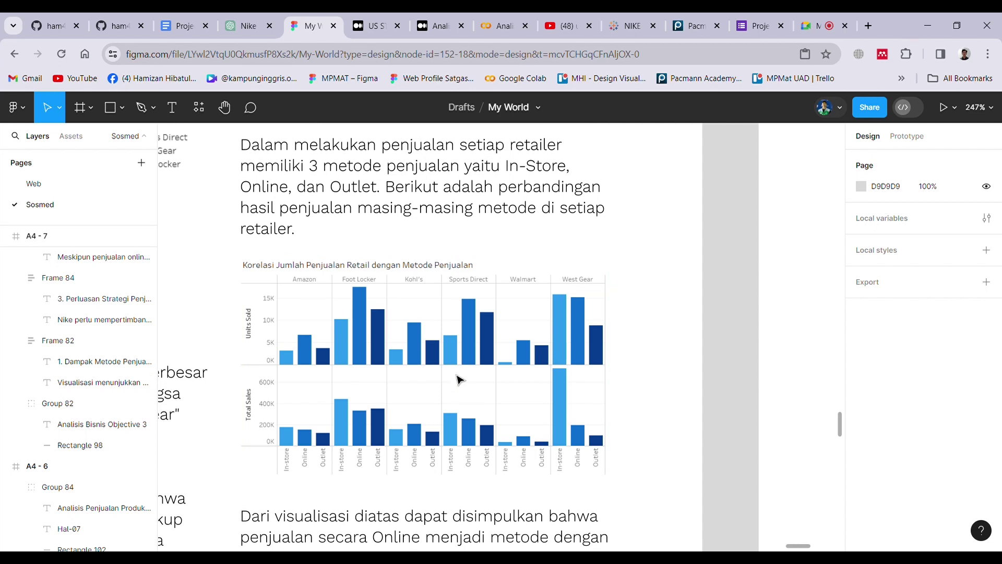
- Go to Objective 4 on the following report page and examine the U.S. map of sales by region
{"action": "scroll", "coordinate": [457, 379], "scroll_direction": "down", "scroll_amount": 3}
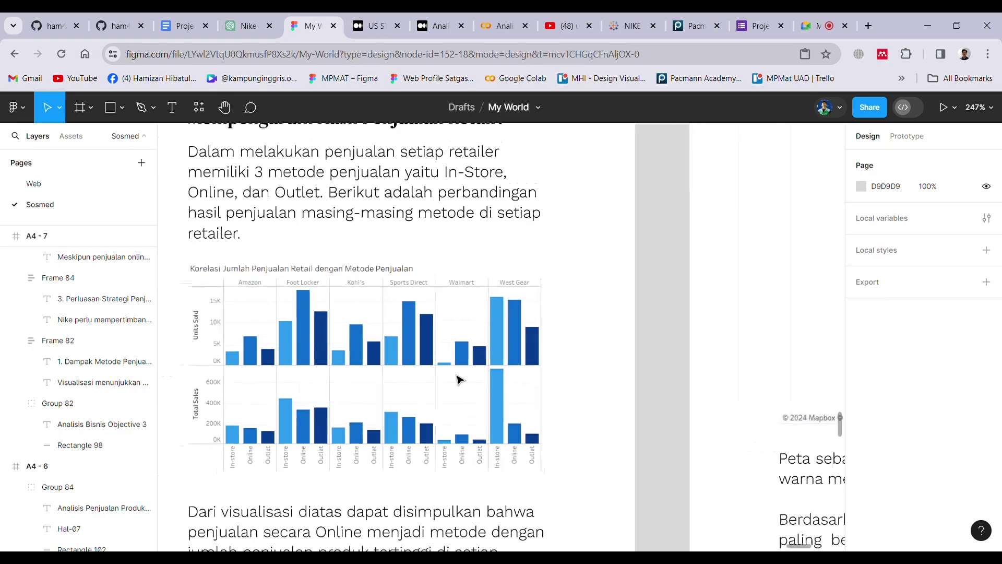
{"action": "scroll", "coordinate": [458, 380], "scroll_direction": "right", "scroll_amount": 3}
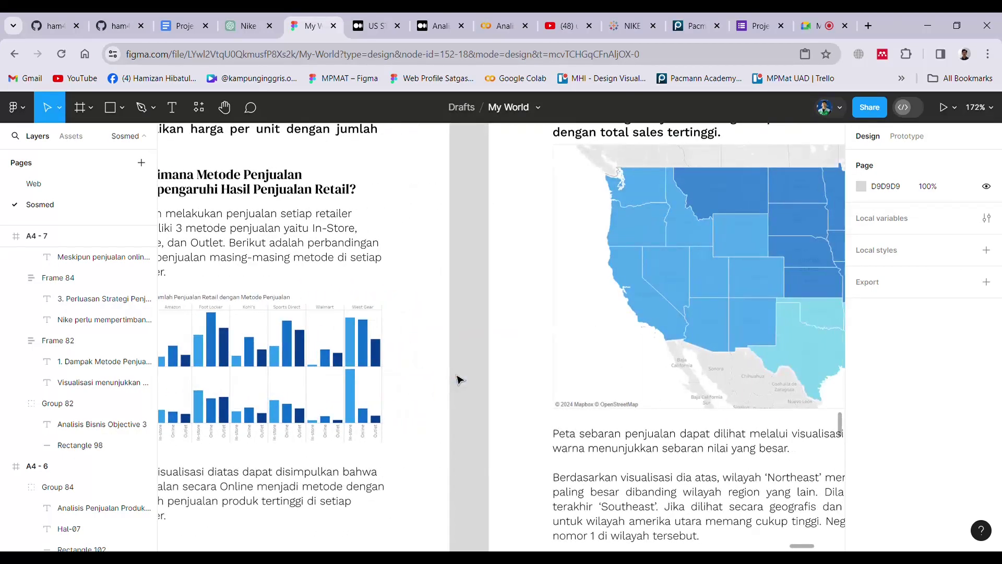
{"action": "scroll", "coordinate": [458, 380], "scroll_direction": "down", "scroll_amount": 4}
{"action": "scroll", "coordinate": [458, 380], "scroll_direction": "right", "scroll_amount": 3}
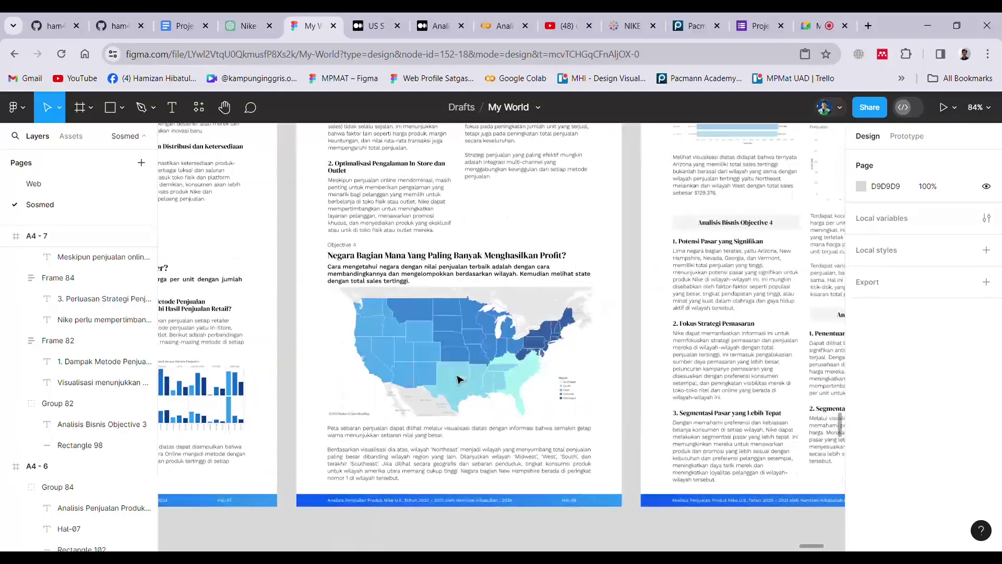
{"action": "scroll", "coordinate": [458, 379], "scroll_direction": "up", "scroll_amount": 1}
{"action": "scroll", "coordinate": [458, 380], "scroll_direction": "up", "scroll_amount": 3}
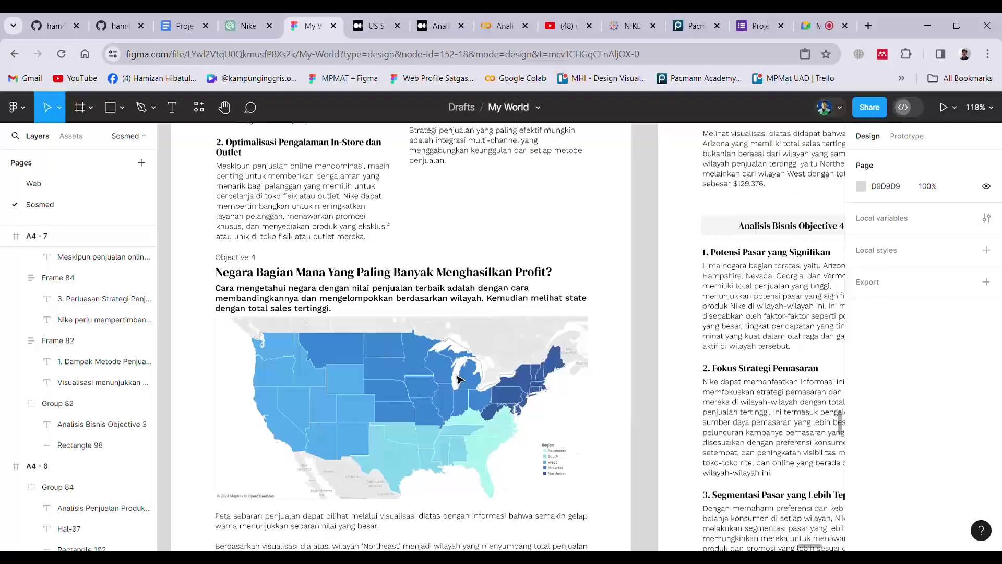
{"action": "scroll", "coordinate": [457, 379], "scroll_direction": "up", "scroll_amount": 2}
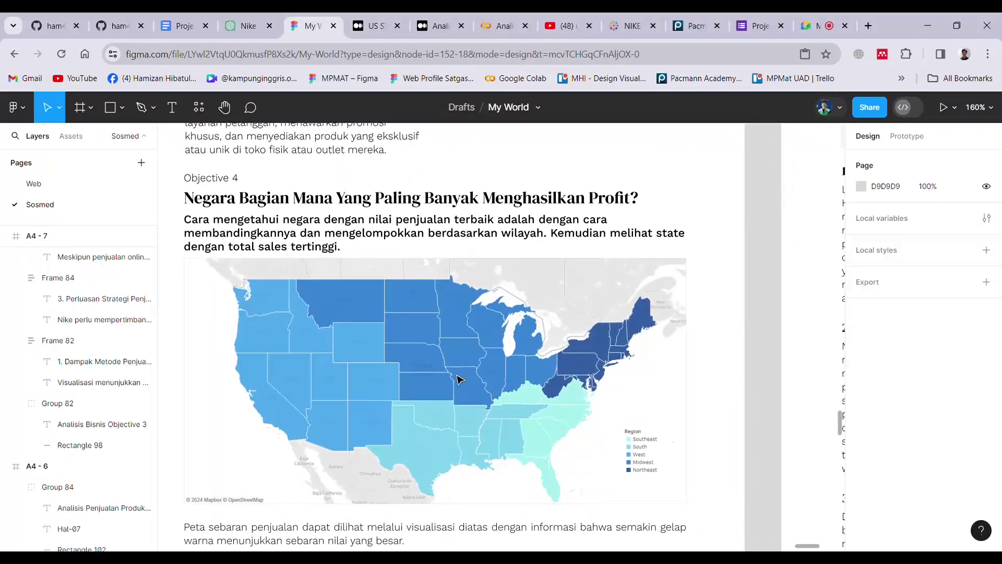
{"action": "scroll", "coordinate": [458, 379], "scroll_direction": "up", "scroll_amount": 1}
- Go to the next report page and examine the Best State Sales chart of the top five states at close range
{"action": "scroll", "coordinate": [458, 379], "scroll_direction": "down", "scroll_amount": 3}
{"action": "scroll", "coordinate": [457, 379], "scroll_direction": "right", "scroll_amount": 5}
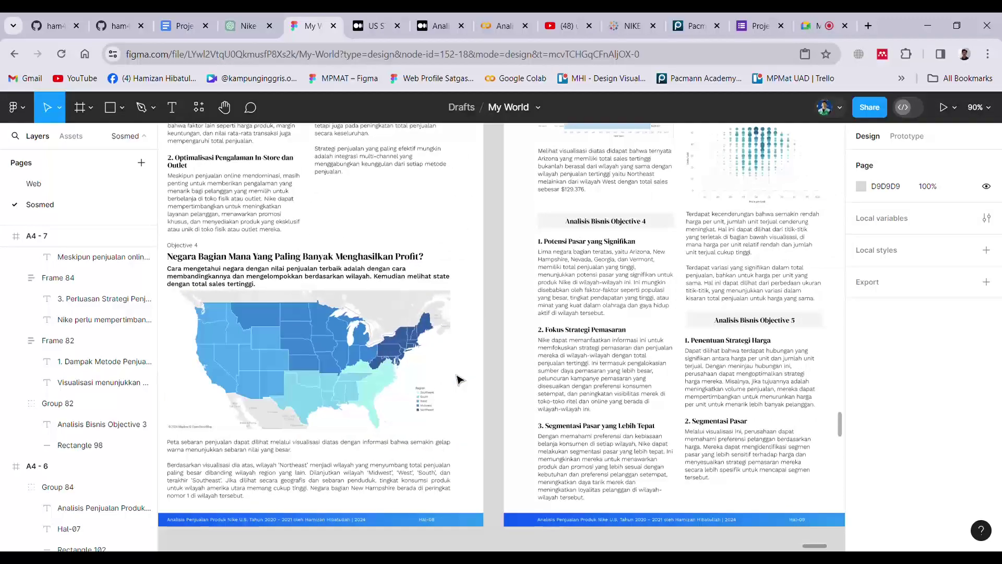
{"action": "scroll", "coordinate": [526, 312], "scroll_direction": "up", "scroll_amount": 10}
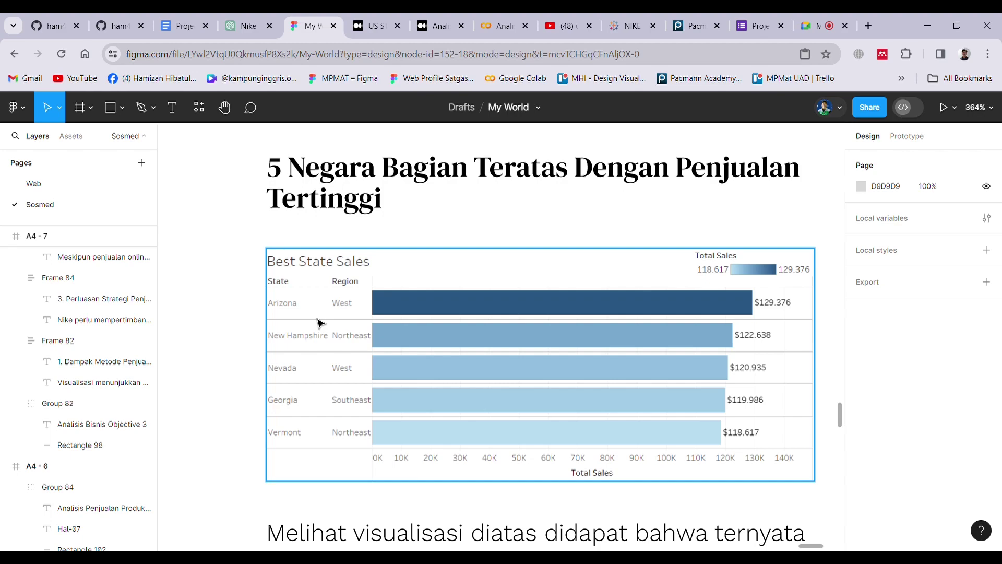
- Go to Objective 5 in the report and examine the scatter plot of price per unit against units sold at close range
{"action": "scroll", "coordinate": [550, 333], "scroll_direction": "down", "scroll_amount": 5}
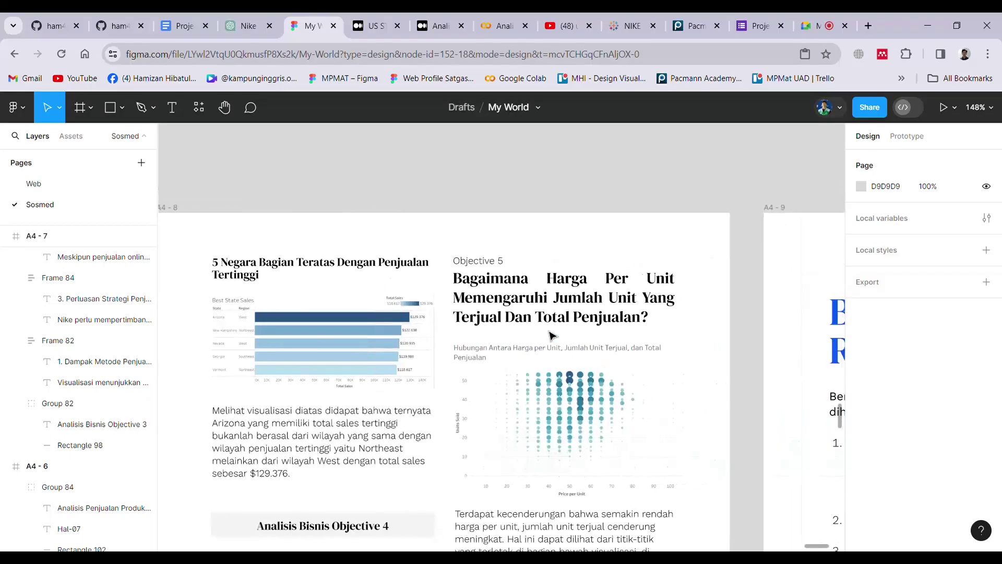
{"action": "scroll", "coordinate": [552, 335], "scroll_direction": "down", "scroll_amount": 3}
{"action": "scroll", "coordinate": [552, 335], "scroll_direction": "up", "scroll_amount": 4}
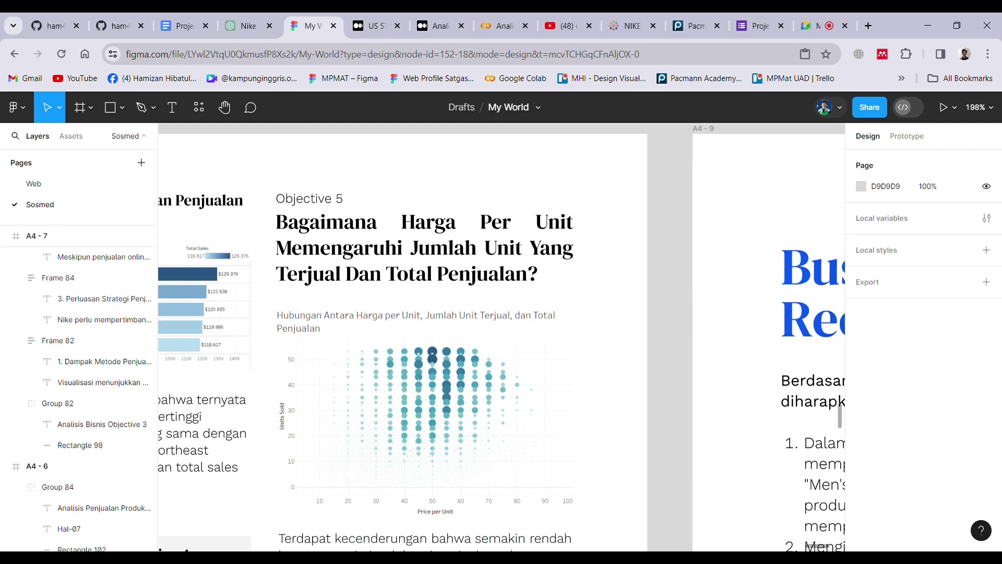
{"action": "scroll", "coordinate": [536, 419], "scroll_direction": "up", "scroll_amount": 5}
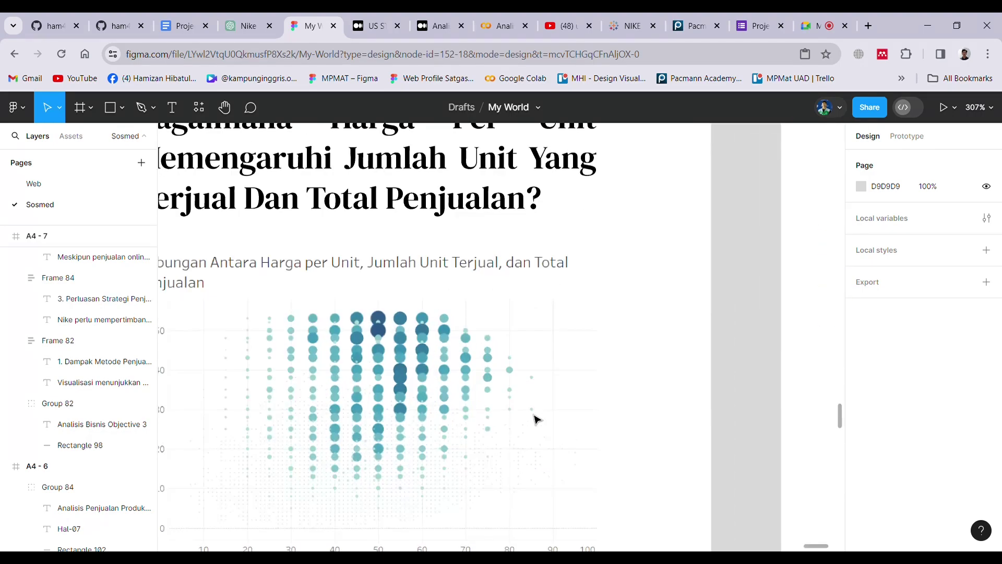
{"action": "scroll", "coordinate": [537, 419], "scroll_direction": "down", "scroll_amount": 5}
{"action": "scroll", "coordinate": [537, 420], "scroll_direction": "down", "scroll_amount": 1}
{"action": "scroll", "coordinate": [537, 419], "scroll_direction": "up", "scroll_amount": 3}
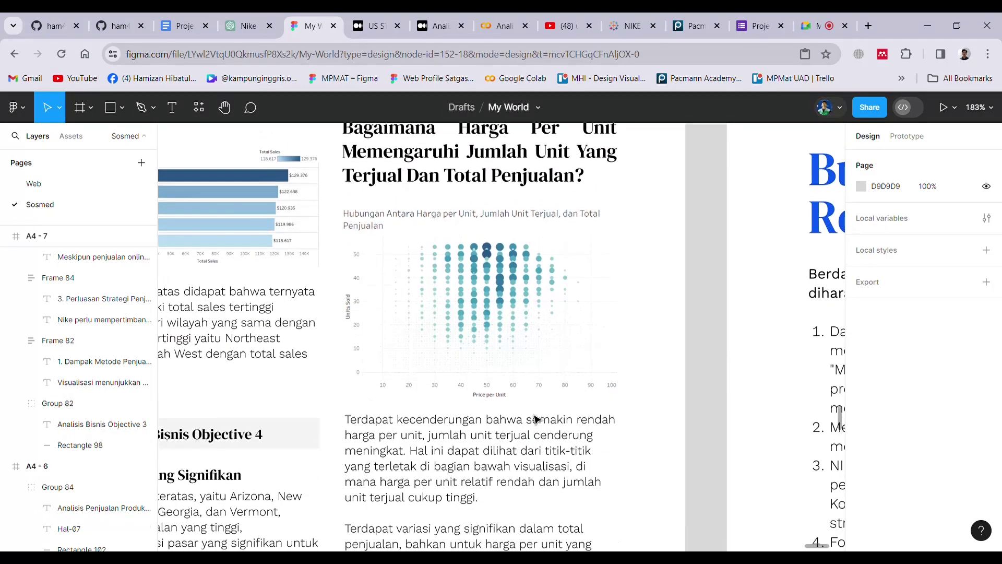
{"action": "scroll", "coordinate": [535, 417], "scroll_direction": "up", "scroll_amount": 3}
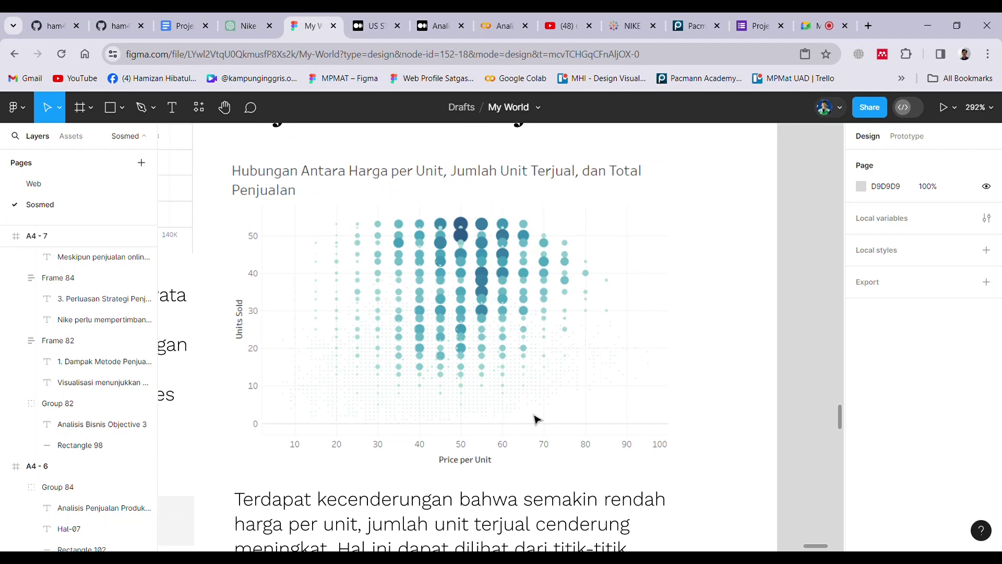
{"action": "scroll", "coordinate": [537, 420], "scroll_direction": "up", "scroll_amount": 2}
{"action": "scroll", "coordinate": [537, 419], "scroll_direction": "down", "scroll_amount": 2}
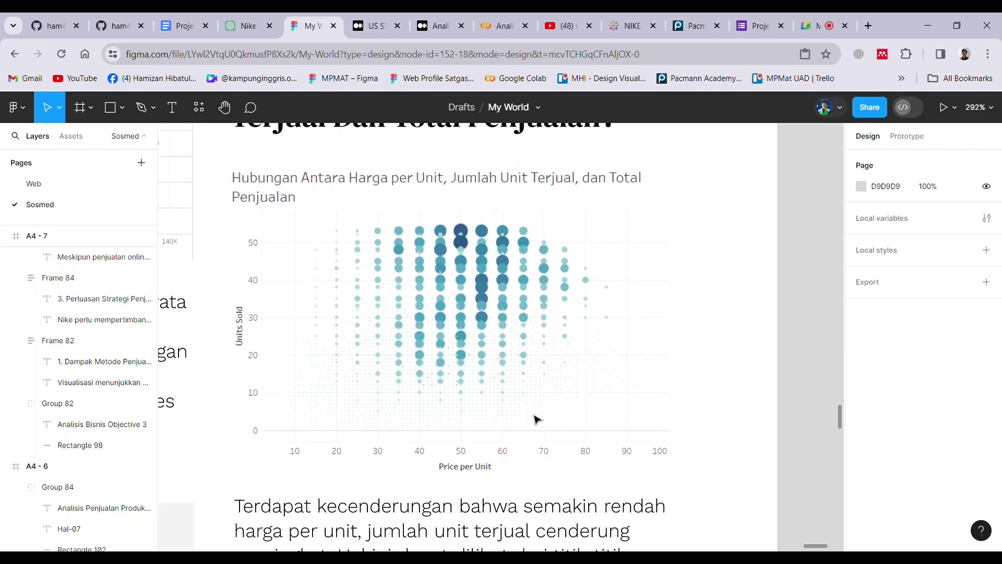
{"action": "scroll", "coordinate": [537, 419], "scroll_direction": "up", "scroll_amount": 2}
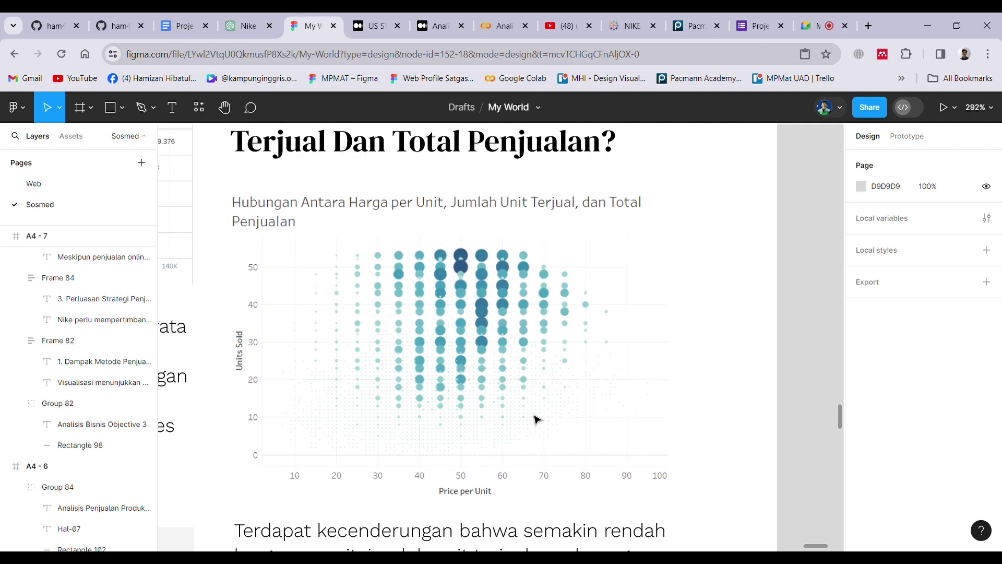
- Read the explanatory paragraphs below the Objective 5 scatter plot, comparing them with the plotted points
{"action": "scroll", "coordinate": [536, 419], "scroll_direction": "down", "scroll_amount": 5}
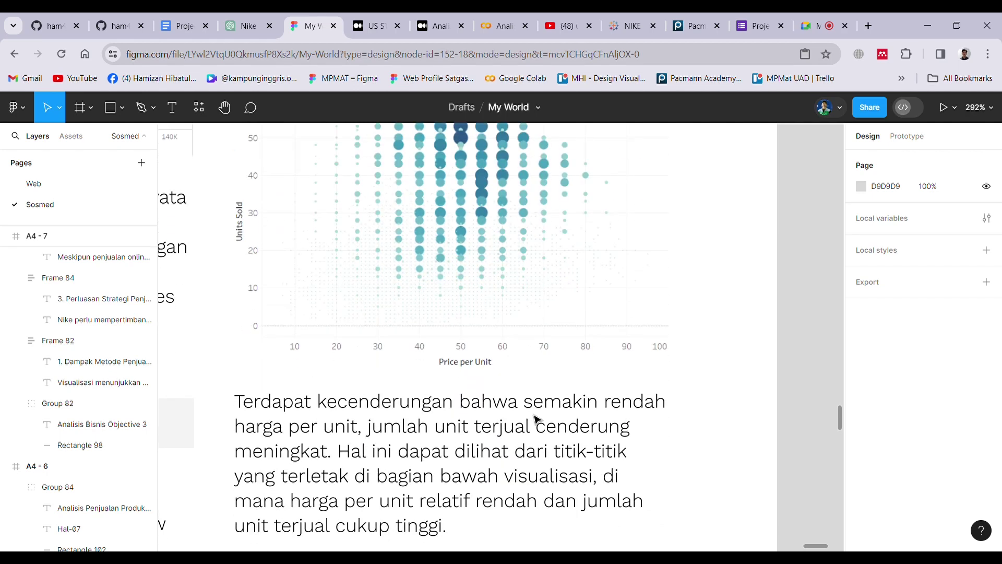
{"action": "scroll", "coordinate": [536, 419], "scroll_direction": "up", "scroll_amount": 6}
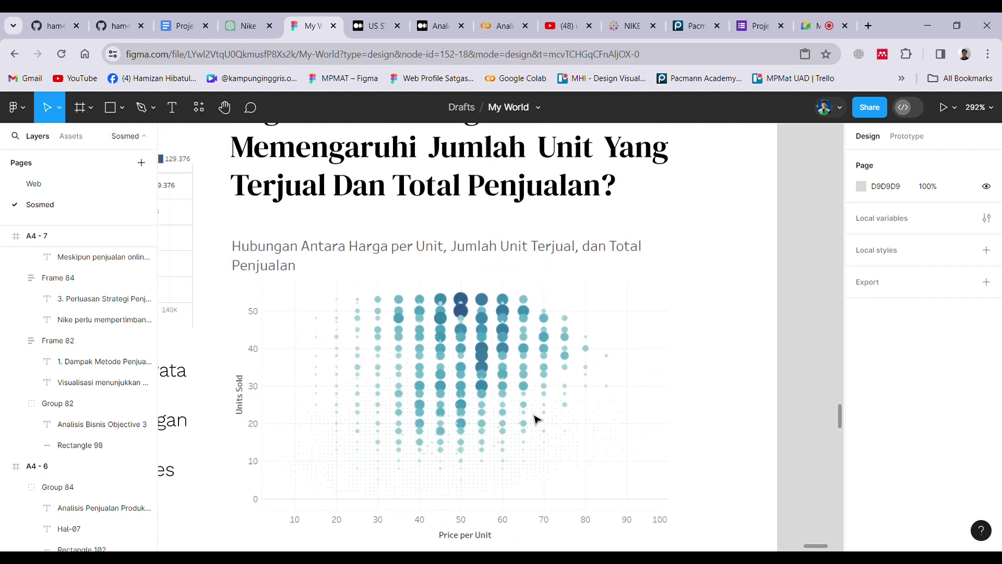
{"action": "scroll", "coordinate": [537, 419], "scroll_direction": "down", "scroll_amount": 6}
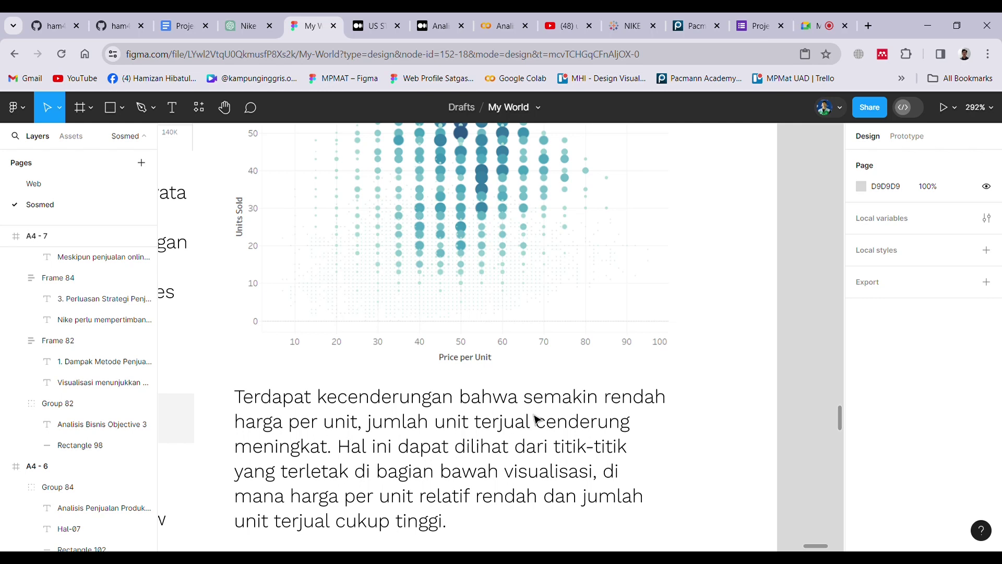
{"action": "scroll", "coordinate": [535, 417], "scroll_direction": "down", "scroll_amount": 7}
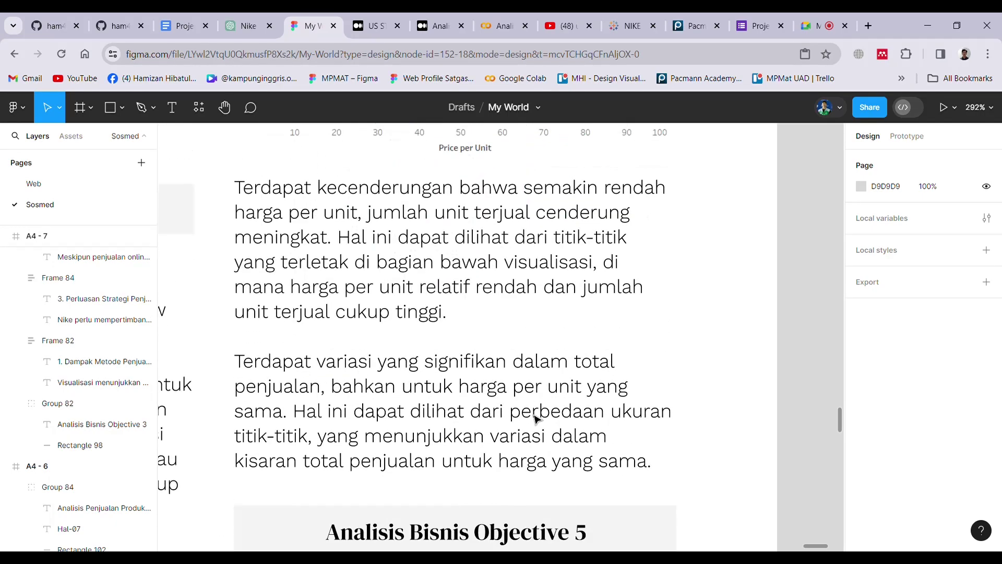
- Go to the Business Recomendation page and examine its five recommendations at readable size
{"action": "scroll", "coordinate": [535, 418], "scroll_direction": "down", "scroll_amount": 5, "text": "ctrl"}
{"action": "scroll", "coordinate": [535, 418], "scroll_direction": "down", "scroll_amount": 5, "text": "ctrl"}
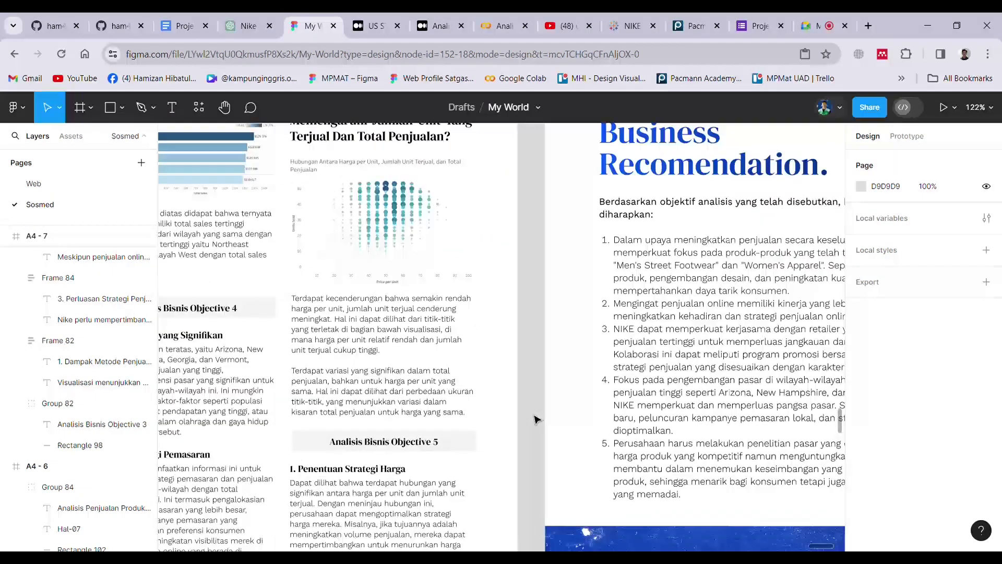
{"action": "scroll", "coordinate": [535, 418], "scroll_direction": "up", "scroll_amount": 7, "text": "ctrl"}
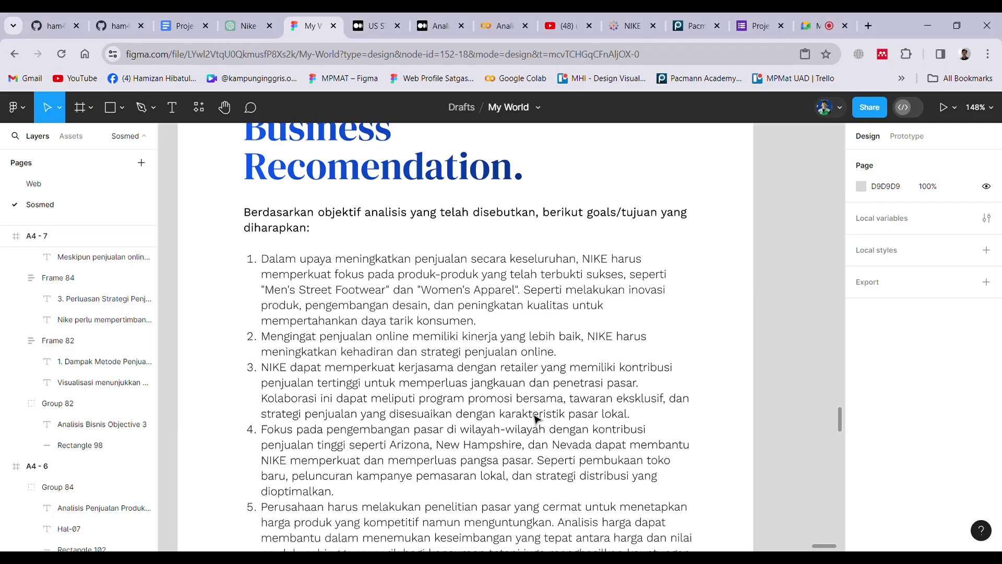
{"action": "scroll", "coordinate": [535, 418], "scroll_direction": "down", "scroll_amount": 1}
{"action": "scroll", "coordinate": [535, 418], "scroll_direction": "right", "scroll_amount": 1}
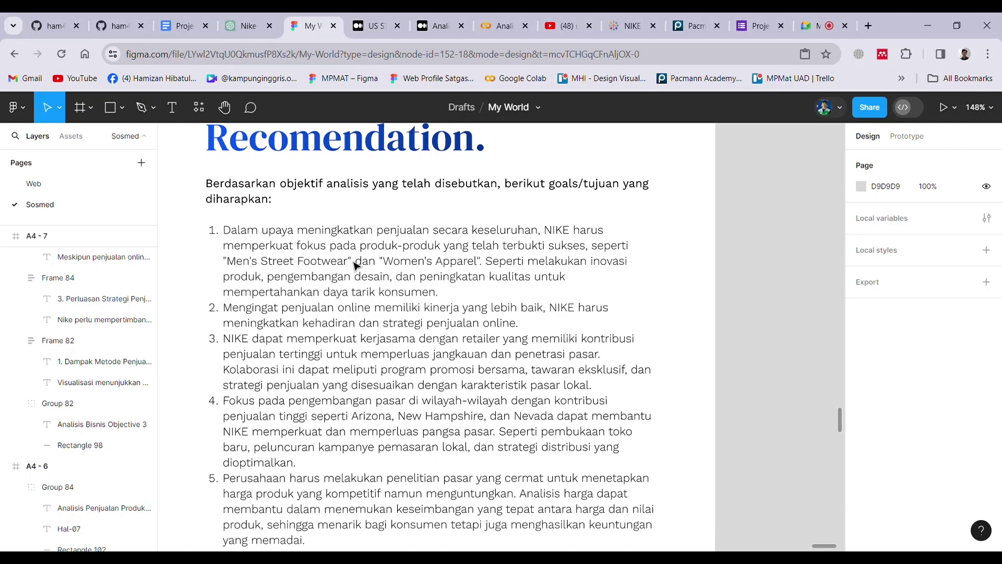
{"action": "left_click", "coordinate": [380, 272]}
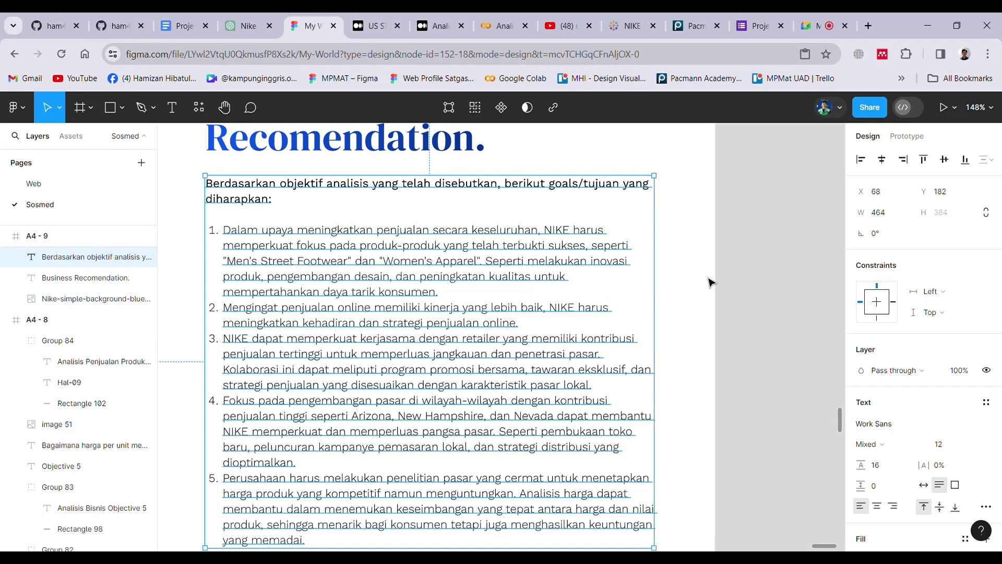
{"action": "left_click", "coordinate": [710, 283]}
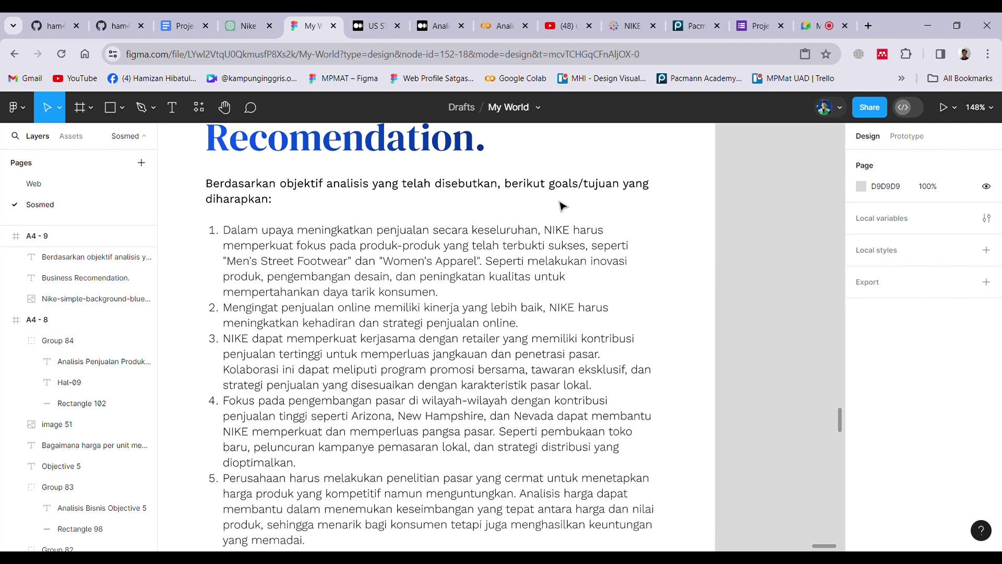
- Check the Presentasi requirements in the Google Docs project brief, revisiting the Business Recomendation page in Figma in between
{"action": "left_click", "coordinate": [193, 15]}
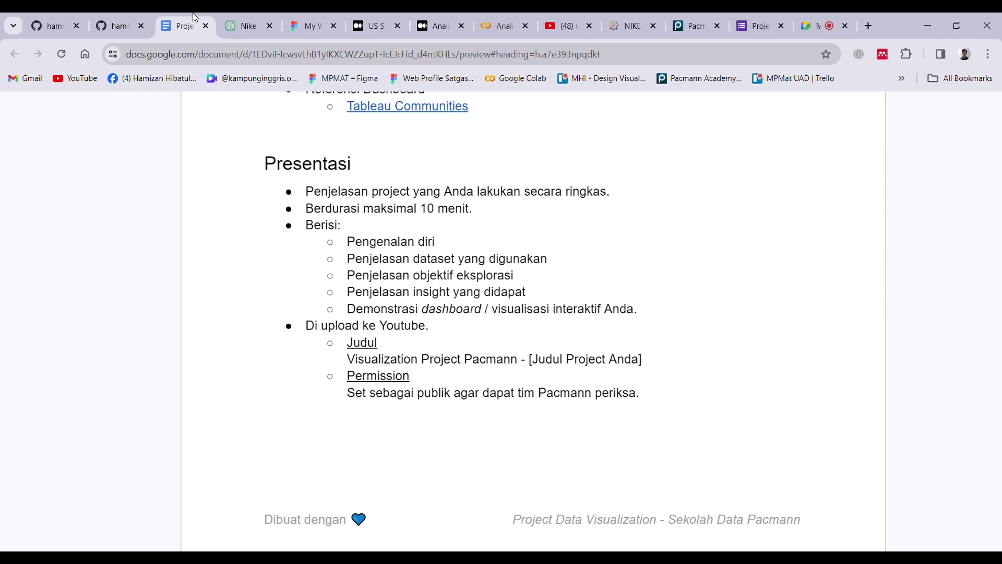
{"action": "left_click", "coordinate": [313, 20]}
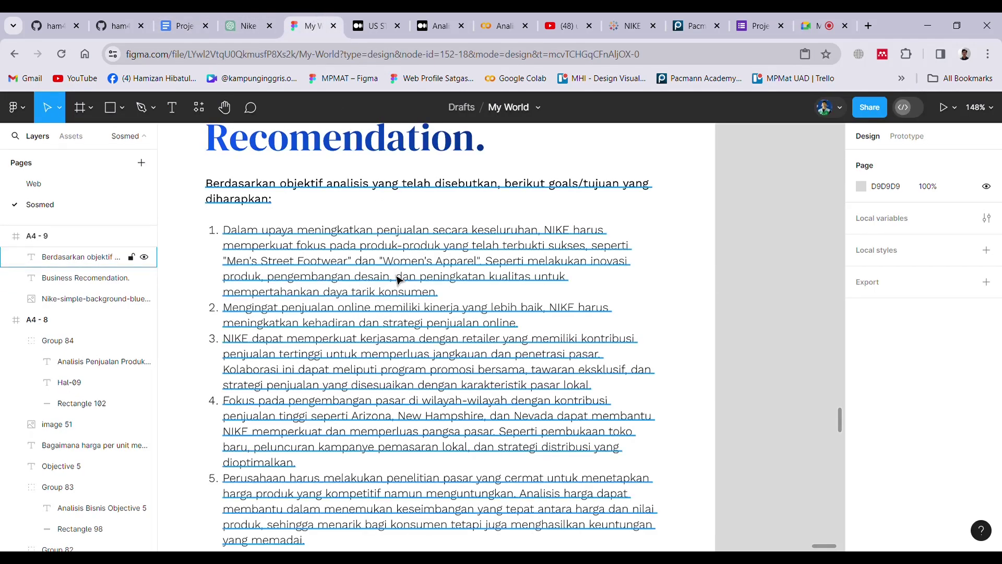
{"action": "scroll", "coordinate": [398, 281], "scroll_direction": "down", "scroll_amount": 1}
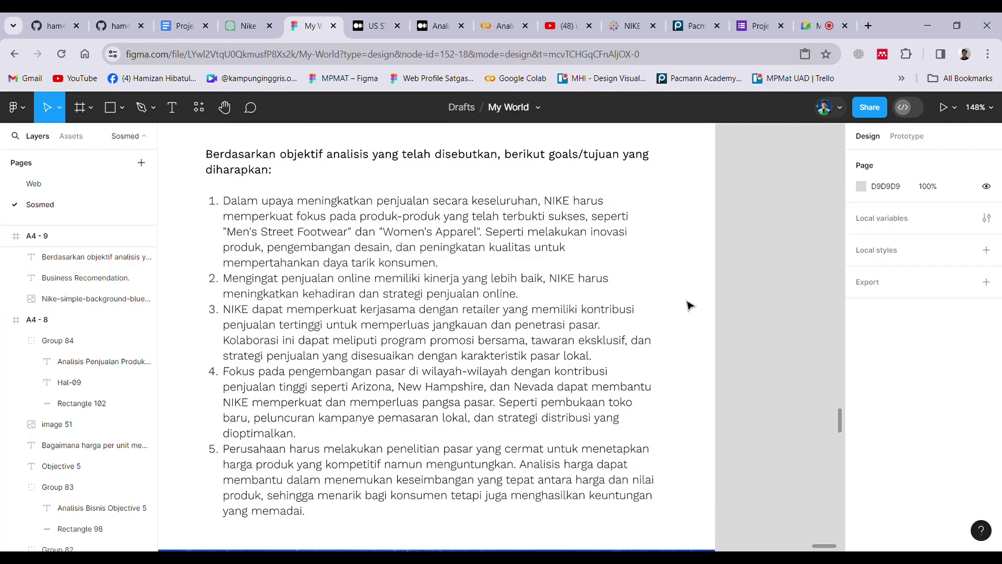
{"action": "left_click", "coordinate": [184, 26]}
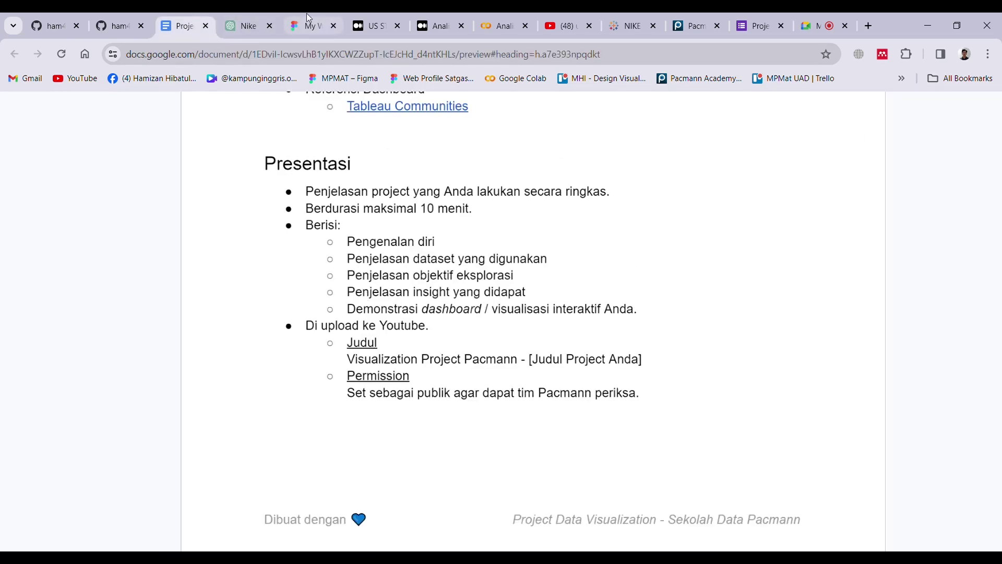
- Switch to the Medium article "Analisis Laporan Penjualan Produk NIKE 2020–2021", dismiss the publication notice and go to its embedded Tableau dashboard
{"action": "left_click", "coordinate": [417, 20]}
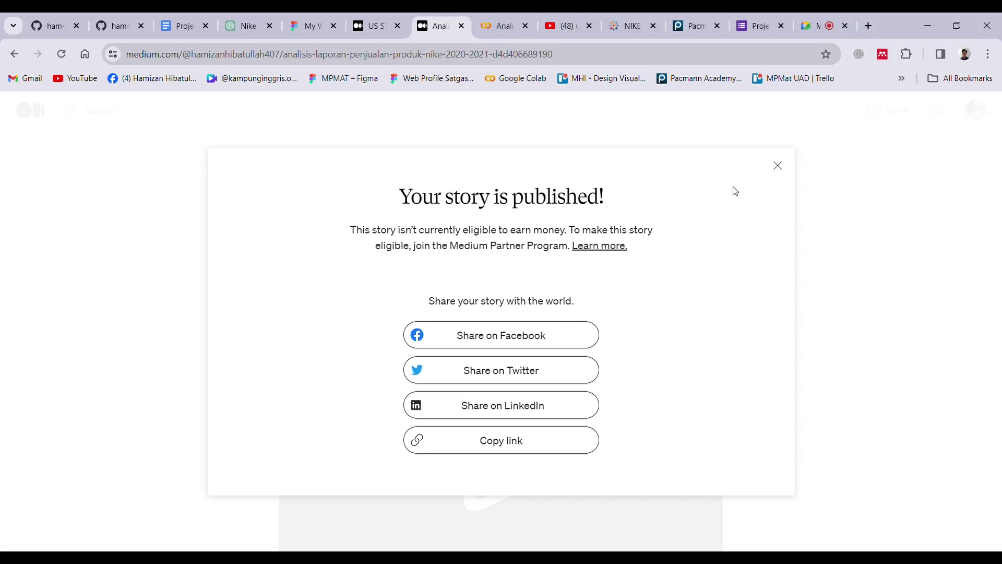
{"action": "left_click", "coordinate": [778, 166]}
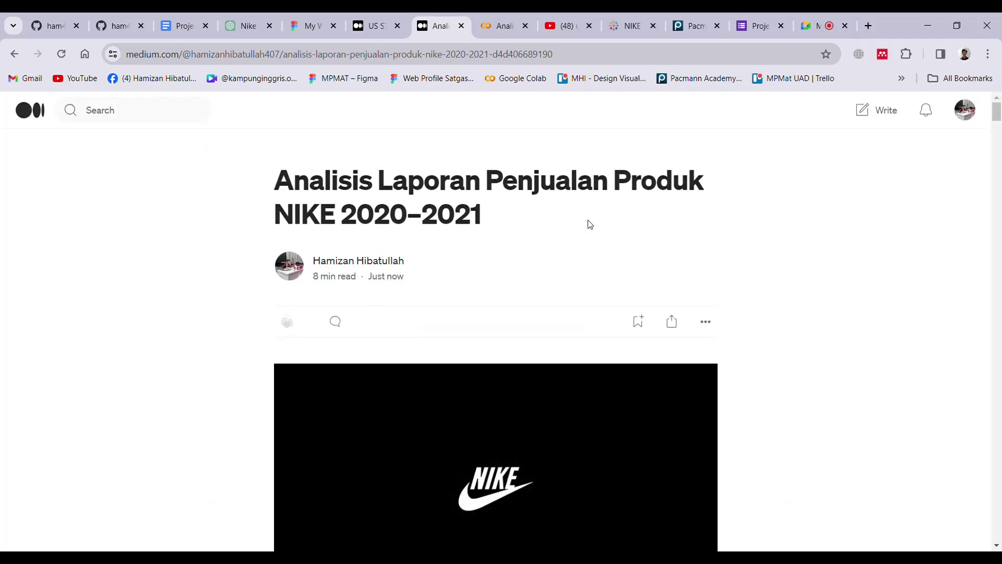
{"action": "scroll", "coordinate": [590, 225], "scroll_direction": "down", "scroll_amount": 20}
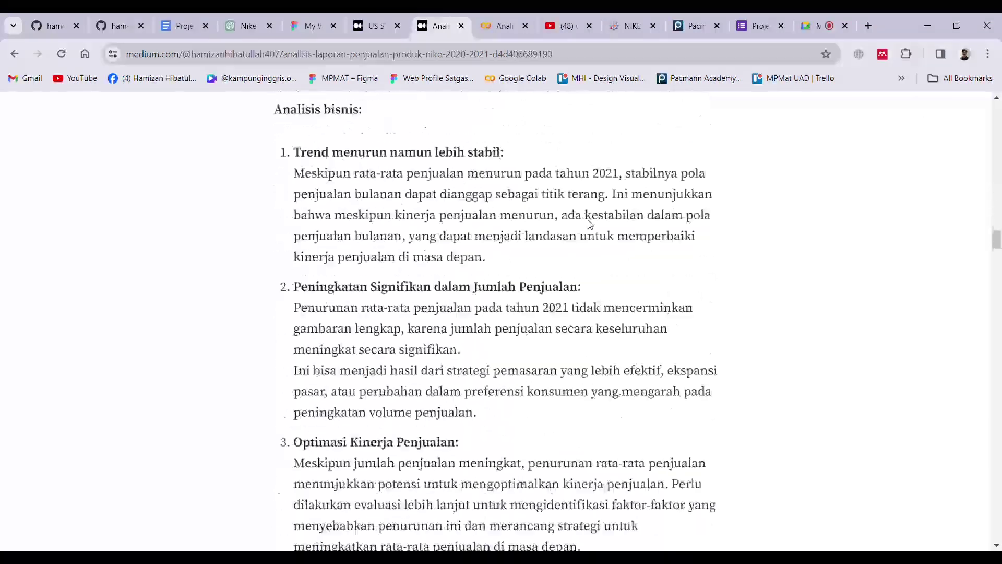
{"action": "scroll", "coordinate": [589, 224], "scroll_direction": "down", "scroll_amount": 20}
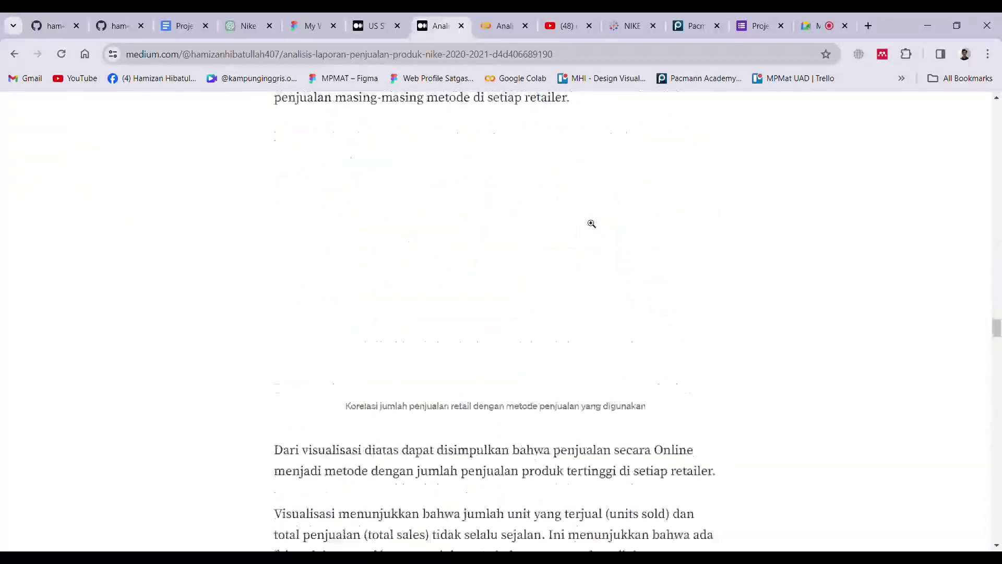
{"action": "scroll", "coordinate": [592, 223], "scroll_direction": "down", "scroll_amount": 20}
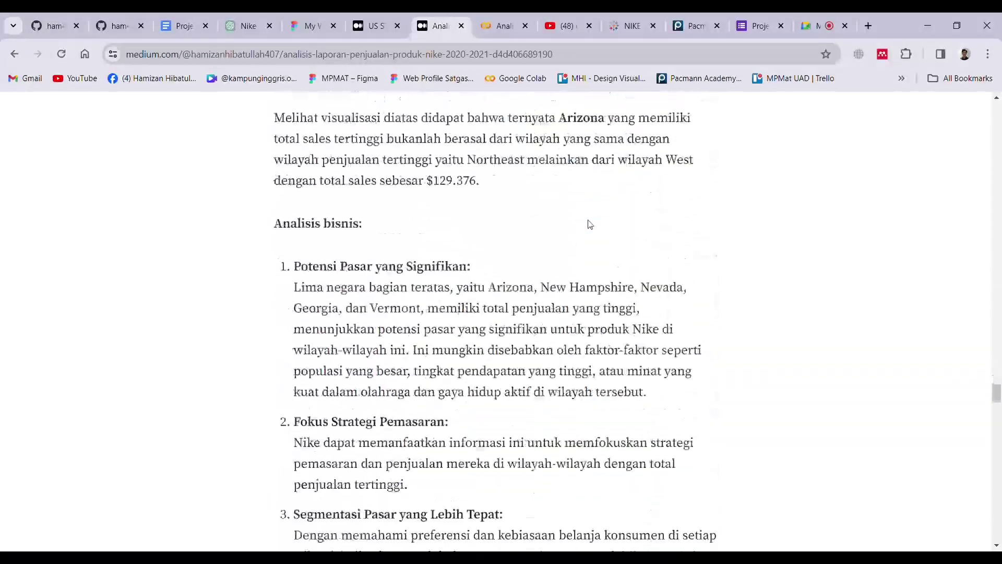
{"action": "scroll", "coordinate": [590, 224], "scroll_direction": "down", "scroll_amount": 8}
{"action": "scroll", "coordinate": [590, 224], "scroll_direction": "up", "scroll_amount": 5}
{"action": "scroll", "coordinate": [590, 224], "scroll_direction": "down", "scroll_amount": 5}
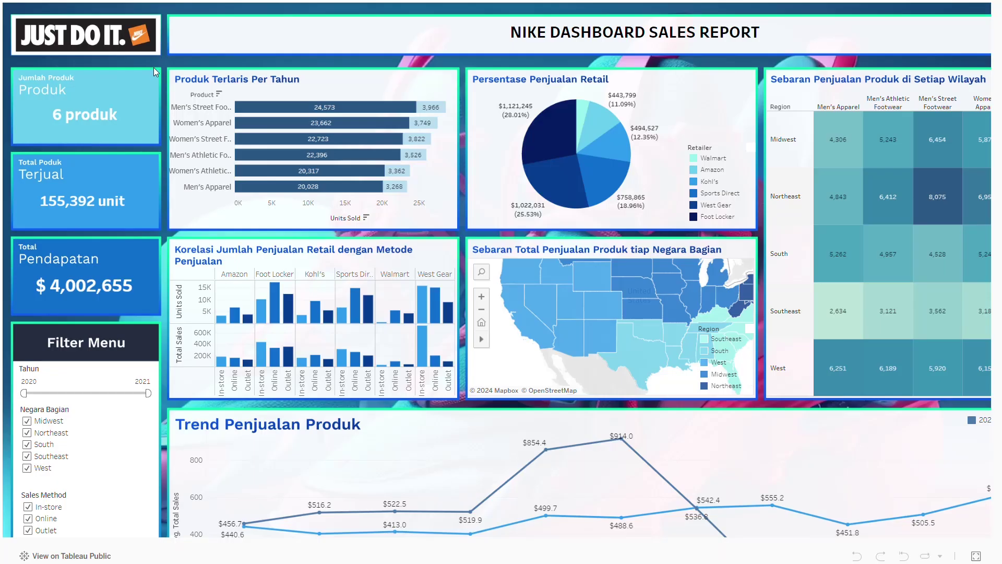
- Examine the dashboard's summary figures, Filter Menu and Trend Penjualan Produk chart
{"action": "mouse_move", "coordinate": [672, 340]}
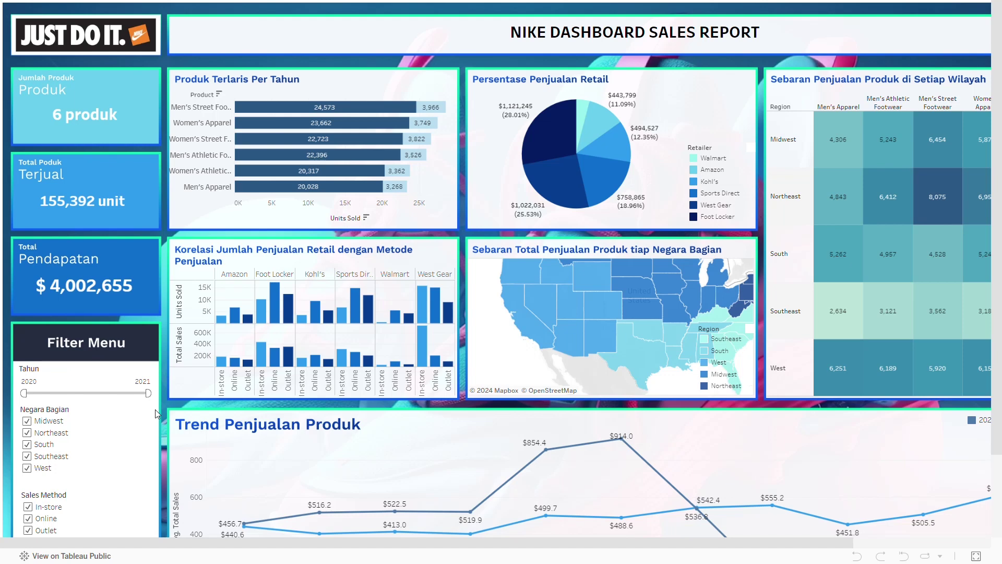
{"action": "scroll", "coordinate": [155, 414], "scroll_direction": "down", "scroll_amount": 3}
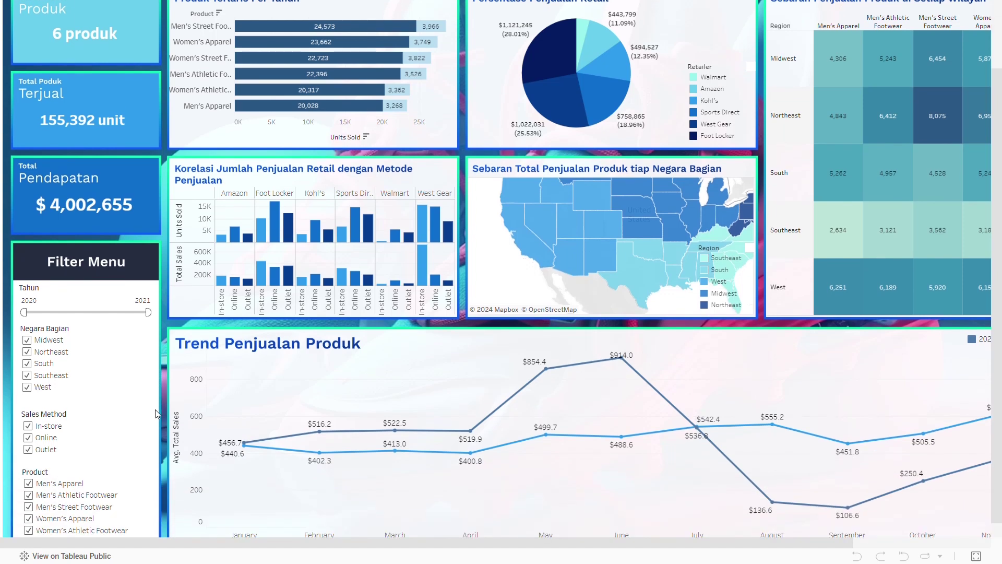
{"action": "scroll", "coordinate": [155, 414], "scroll_direction": "down", "scroll_amount": 1}
{"action": "scroll", "coordinate": [155, 414], "scroll_direction": "up", "scroll_amount": 3}
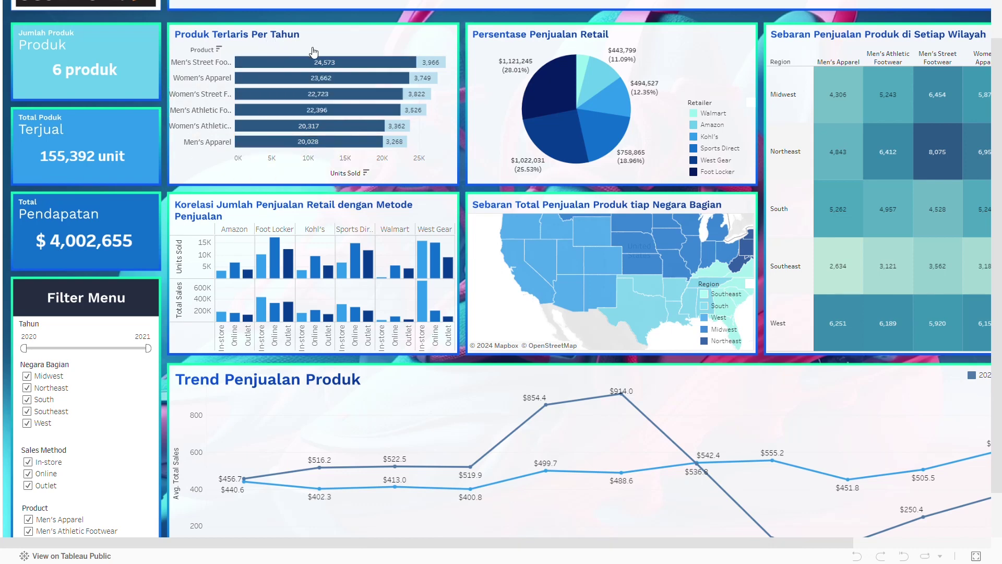
- Examine the Produk Terlaris Per Tahun chart, the retailer sales pie chart and the product heat map by region
{"action": "mouse_move", "coordinate": [330, 63]}
{"action": "scroll", "coordinate": [722, 90], "scroll_direction": "right", "scroll_amount": 3}
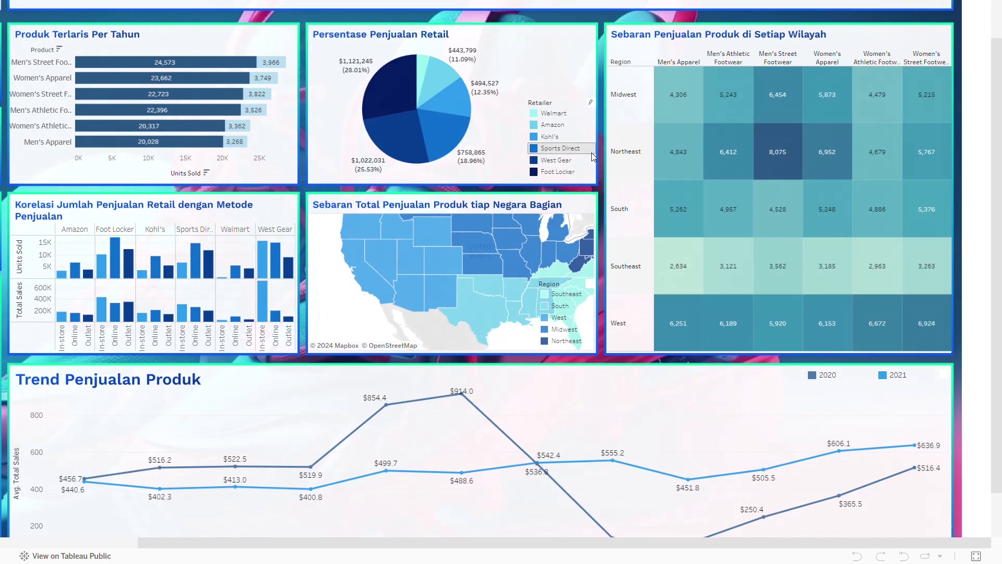
{"action": "mouse_move", "coordinate": [744, 165]}
{"action": "mouse_move", "coordinate": [779, 157]}
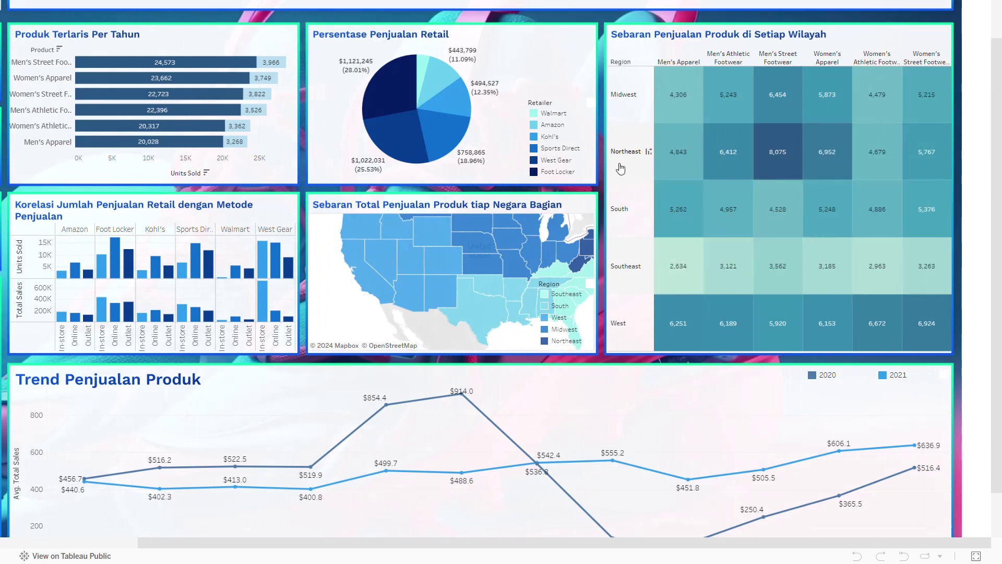
- Examine the sales method charts per retailer and shift the U.S. sales map to show the whole country
{"action": "scroll", "coordinate": [616, 356], "scroll_direction": "left", "scroll_amount": 3}
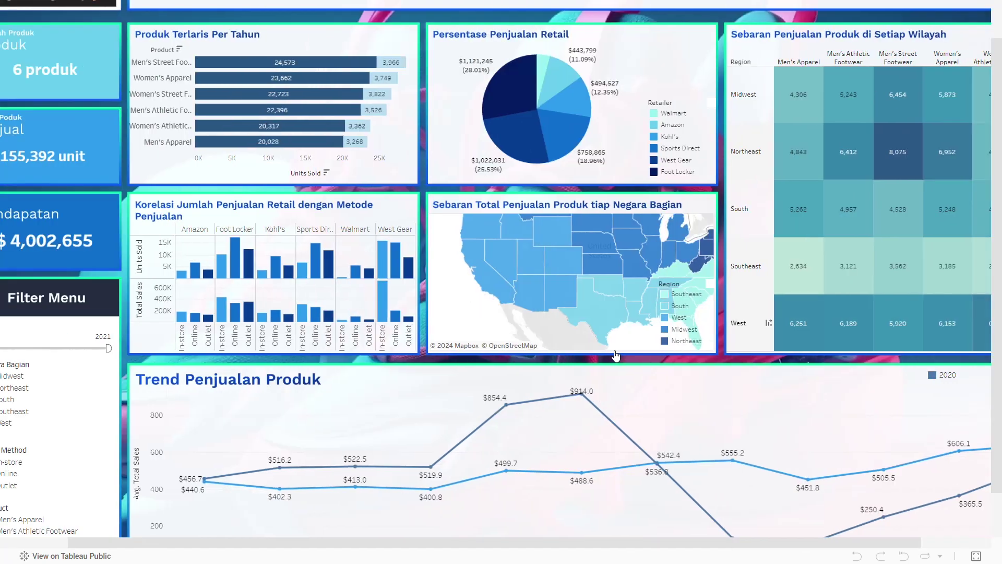
{"action": "scroll", "coordinate": [617, 355], "scroll_direction": "left", "scroll_amount": 1}
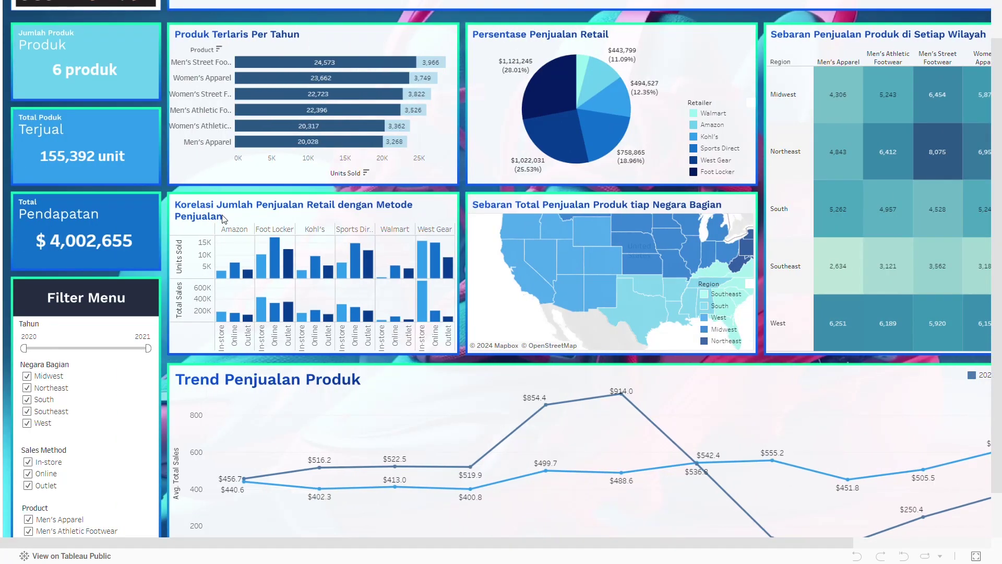
{"action": "mouse_move", "coordinate": [255, 274]}
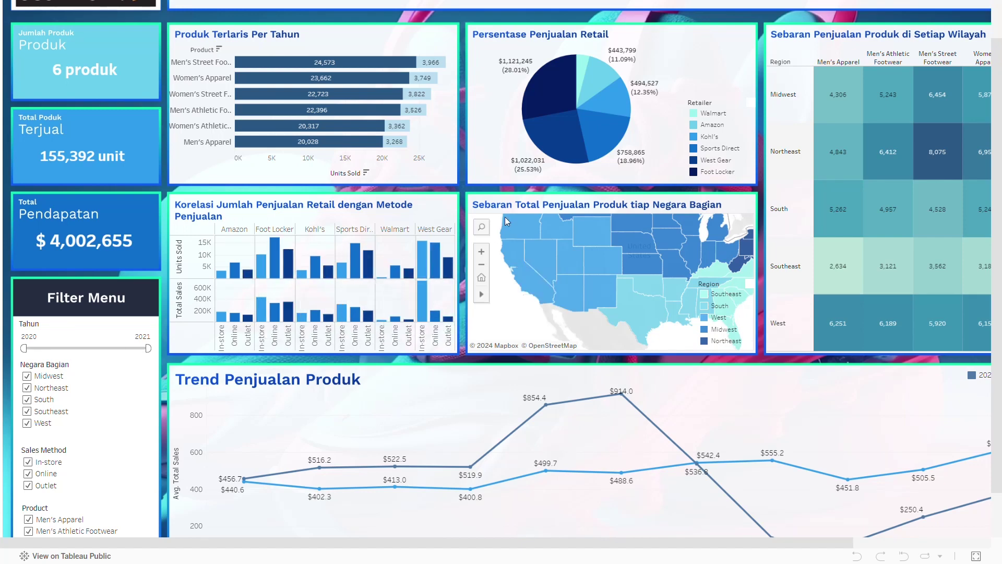
{"action": "left_click_drag", "start_coordinate": [516, 313], "coordinate": [490, 327]}
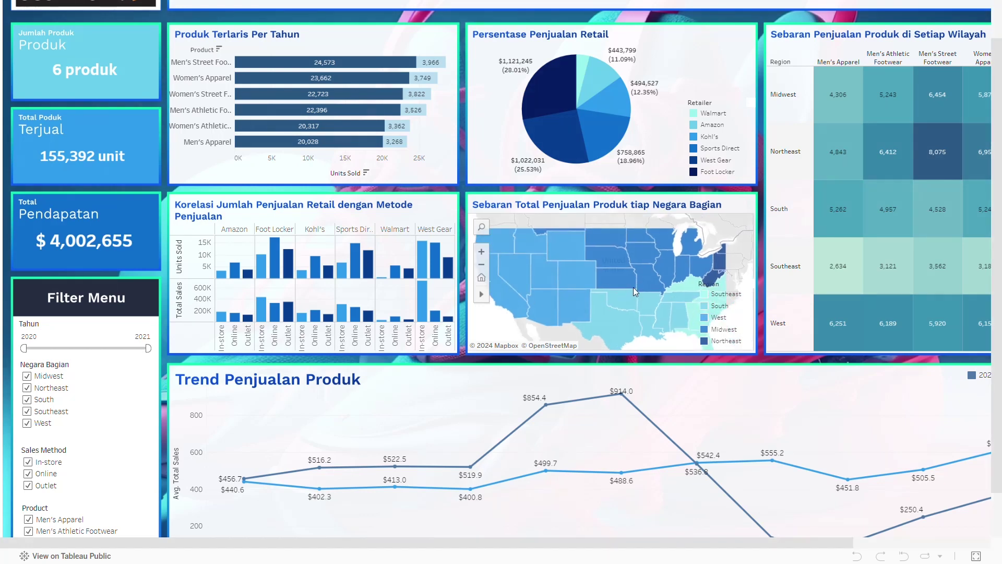
- Examine the state details on the U.S. sales map and the dashboard's Filter Menu
{"action": "mouse_move", "coordinate": [672, 238]}
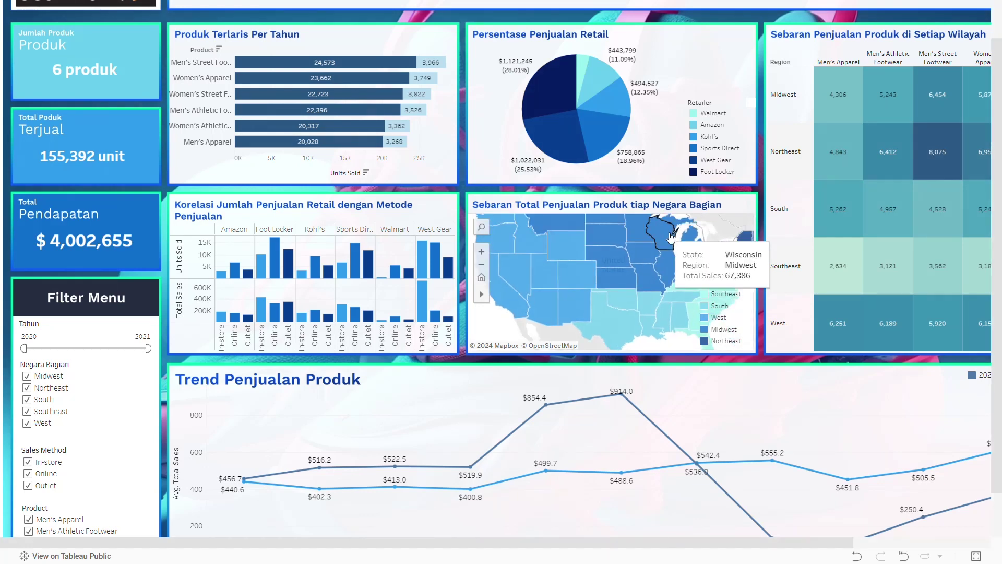
{"action": "scroll", "coordinate": [474, 425], "scroll_direction": "down", "scroll_amount": 1}
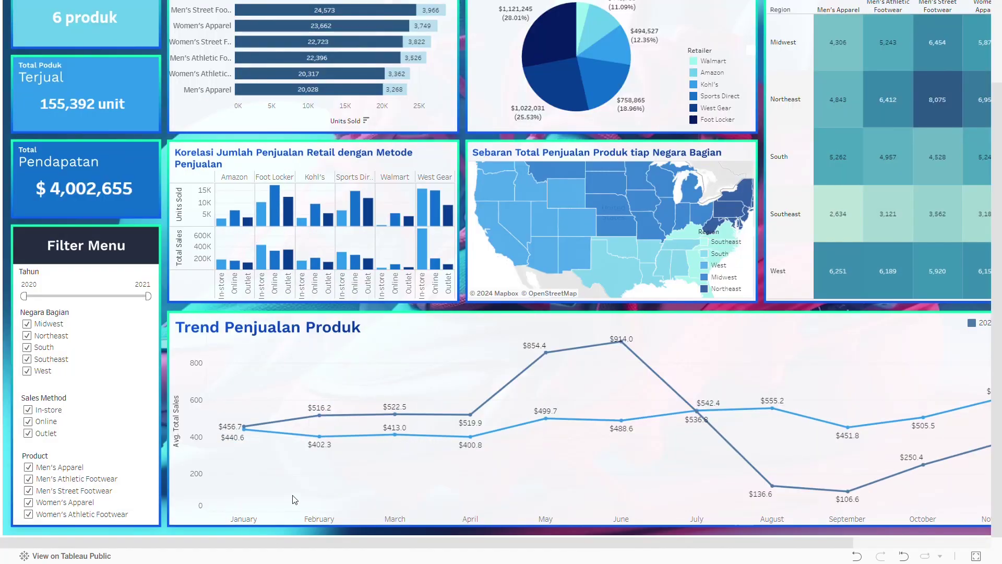
{"action": "scroll", "coordinate": [282, 391], "scroll_direction": "up", "scroll_amount": 2}
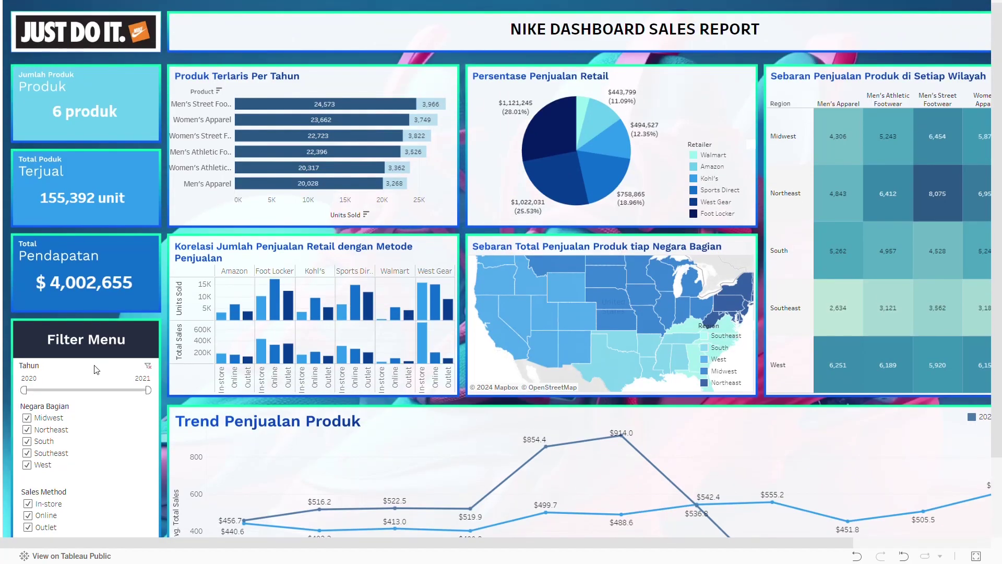
{"action": "mouse_move", "coordinate": [75, 284]}
{"action": "scroll", "coordinate": [76, 285], "scroll_direction": "down", "scroll_amount": 2}
{"action": "scroll", "coordinate": [75, 285], "scroll_direction": "up", "scroll_amount": 2}
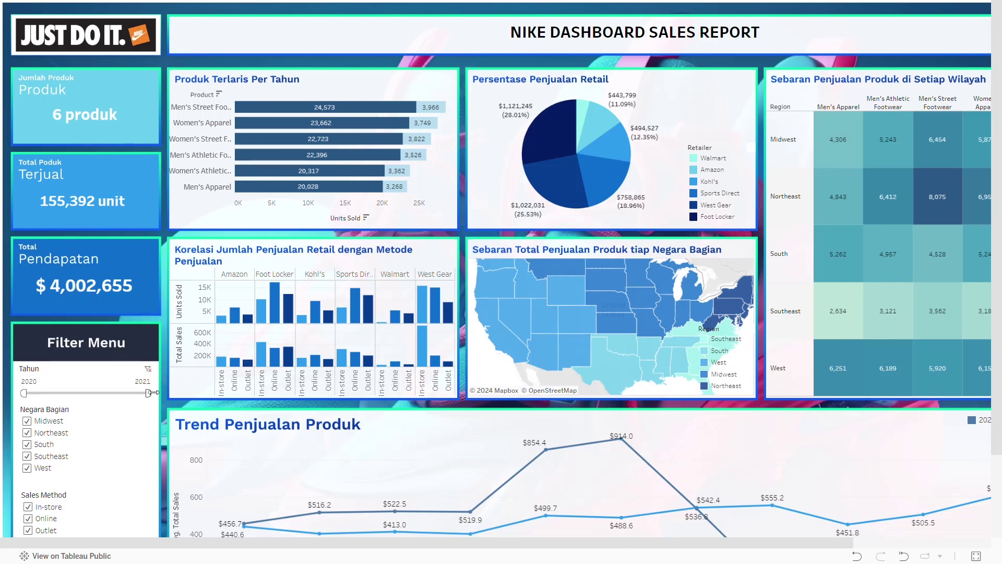
- Set the Tahun filter's end year to 2020 and examine that year's sales trend and retailer share charts
{"action": "left_click", "coordinate": [151, 385]}
{"action": "key", "text": "Tab"}
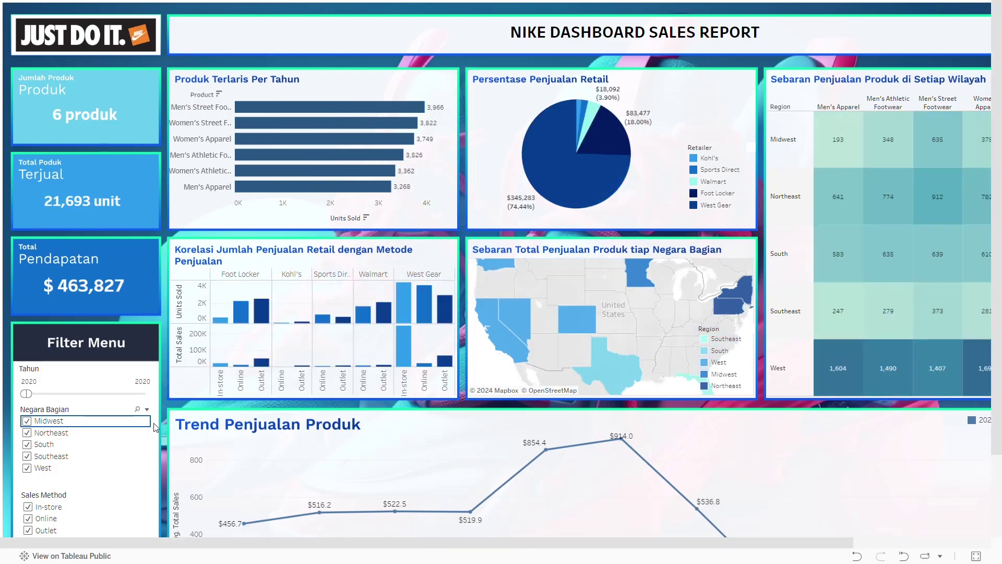
{"action": "scroll", "coordinate": [192, 447], "scroll_direction": "down", "scroll_amount": 2}
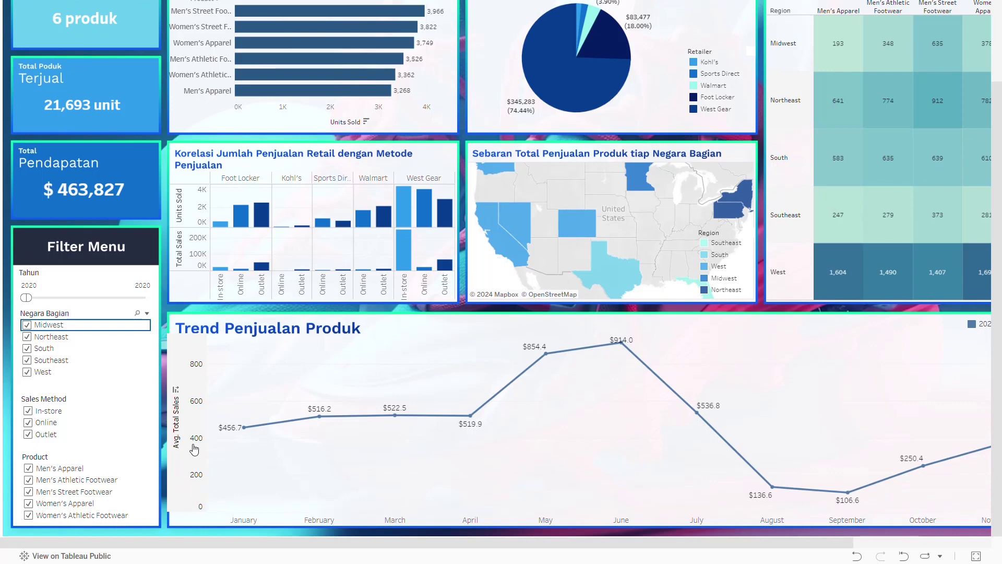
{"action": "scroll", "coordinate": [579, 402], "scroll_direction": "up", "scroll_amount": 2}
{"action": "mouse_move", "coordinate": [593, 181]}
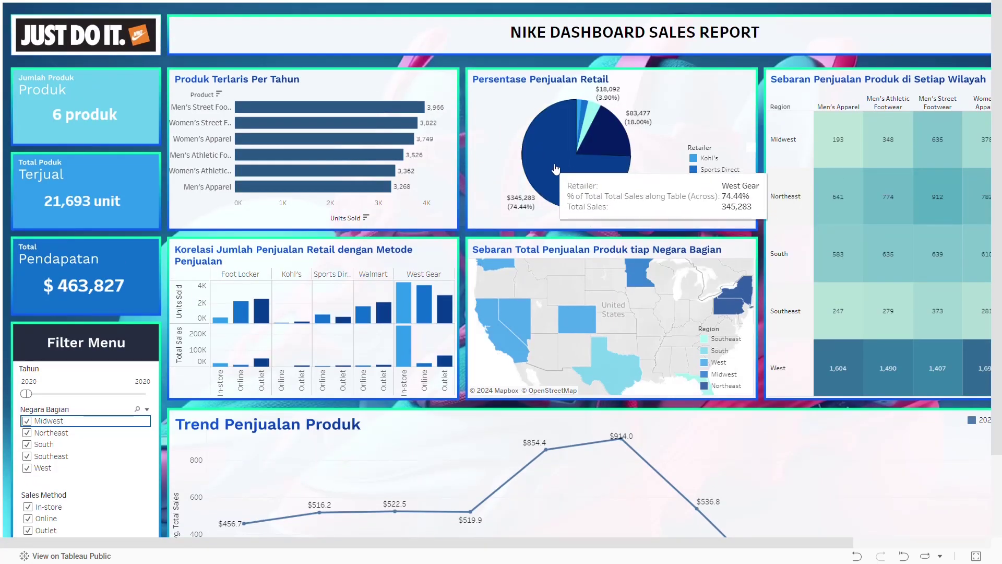
{"action": "mouse_move", "coordinate": [543, 167]}
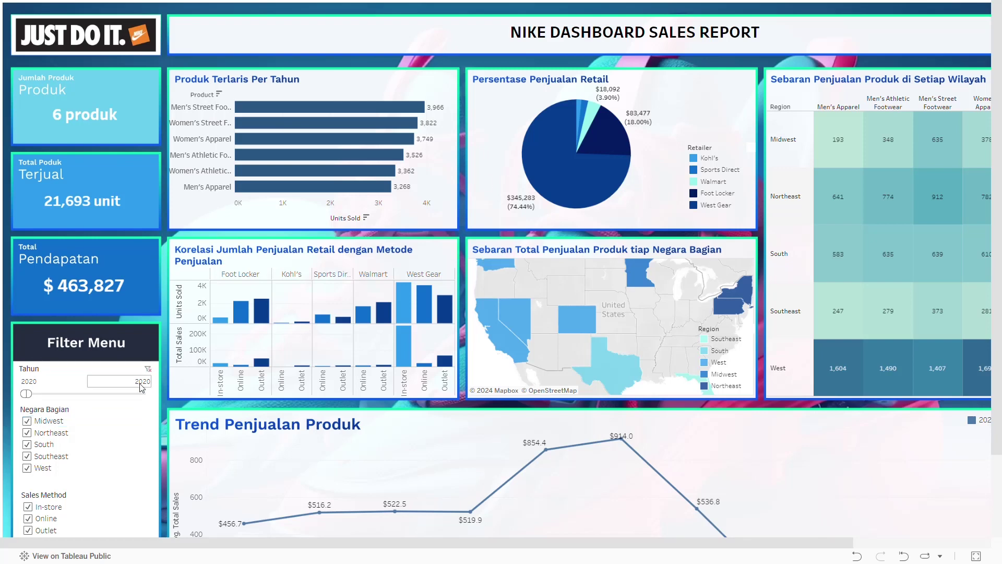
- Set the Tahun filter's end year back to 2021 and its start year to 2021, and inspect the retailer shares
{"action": "left_click", "coordinate": [57, 386]}
{"action": "type", "text": "2021"}
{"action": "key", "text": "Tab"}
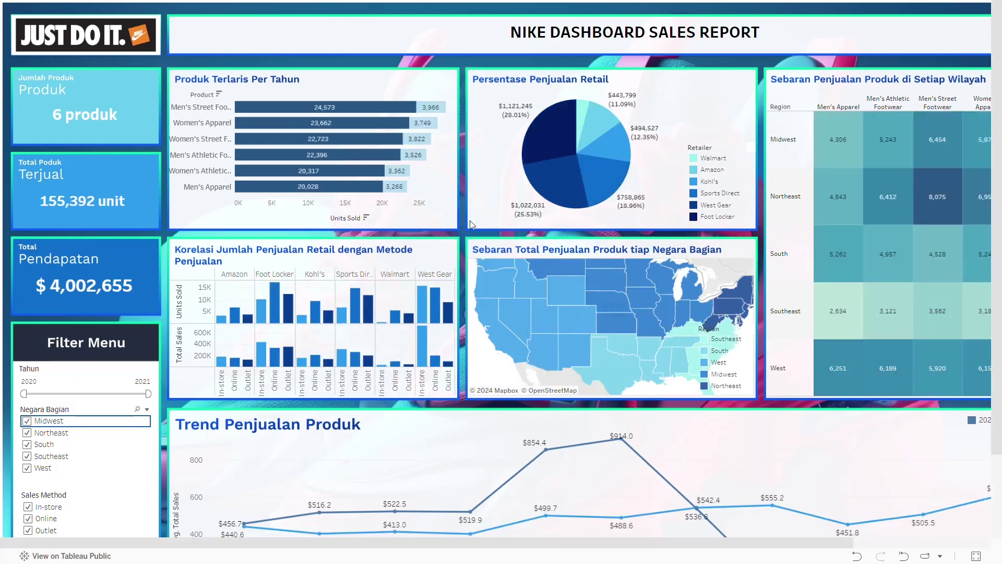
{"action": "left_click", "coordinate": [29, 381]}
{"action": "type", "text": "202"}
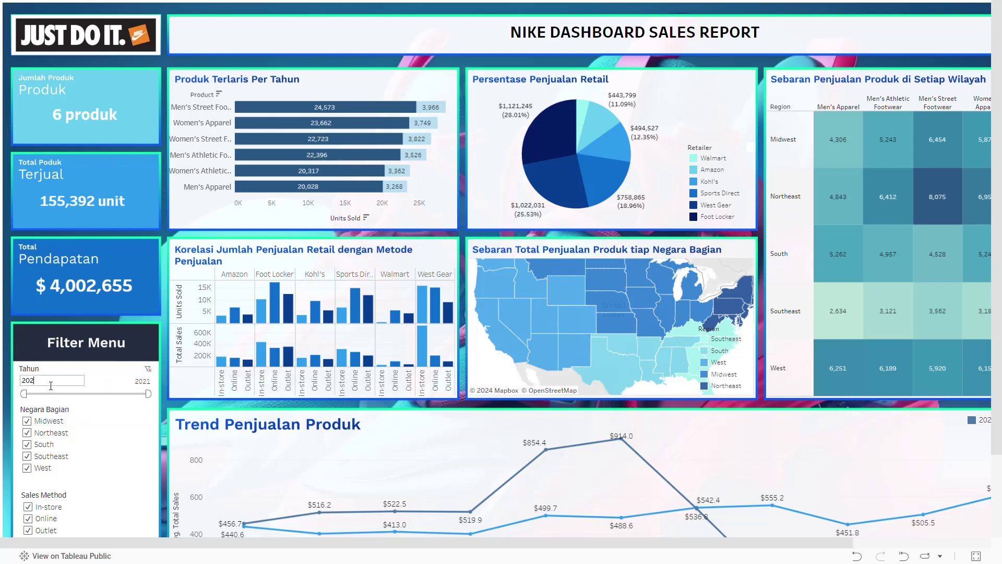
{"action": "type", "text": "1"}
{"action": "key", "text": "Tab"}
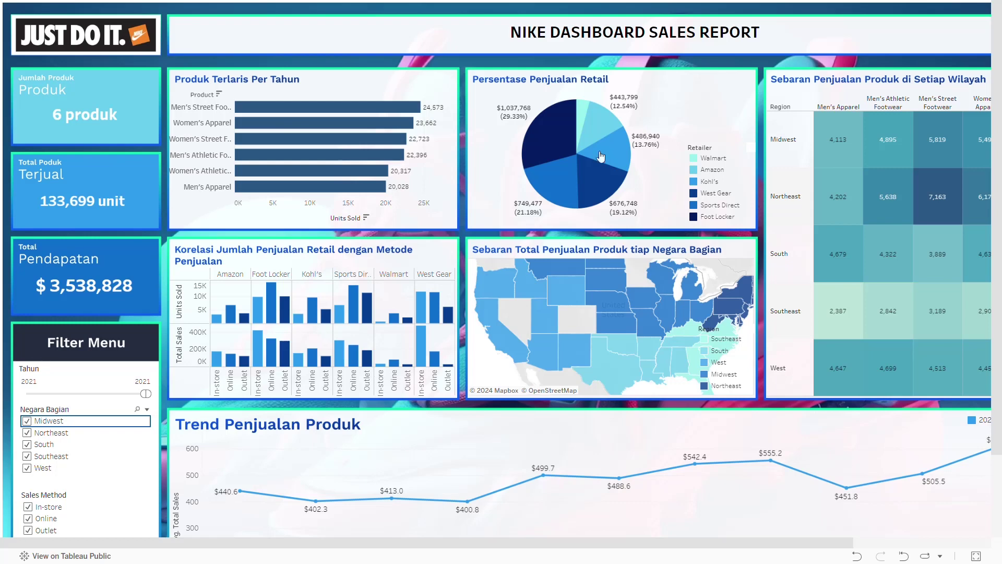
{"action": "mouse_move", "coordinate": [565, 142]}
- Restore the Tahun filter's start year to 2020 and inspect the state sales map
{"action": "left_click", "coordinate": [48, 389]}
{"action": "type", "text": "2020"}
{"action": "key", "text": "Tab"}
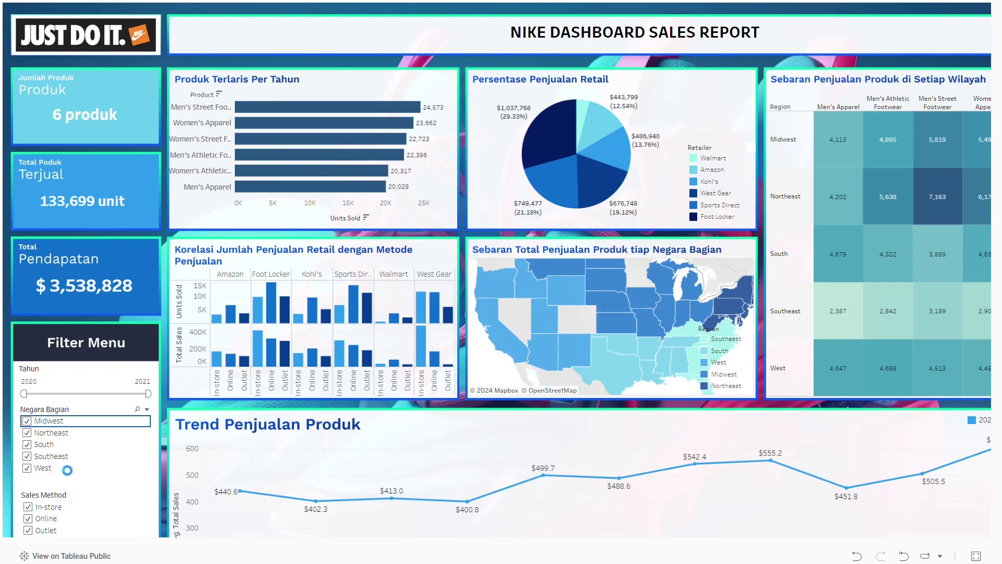
{"action": "mouse_move", "coordinate": [743, 312]}
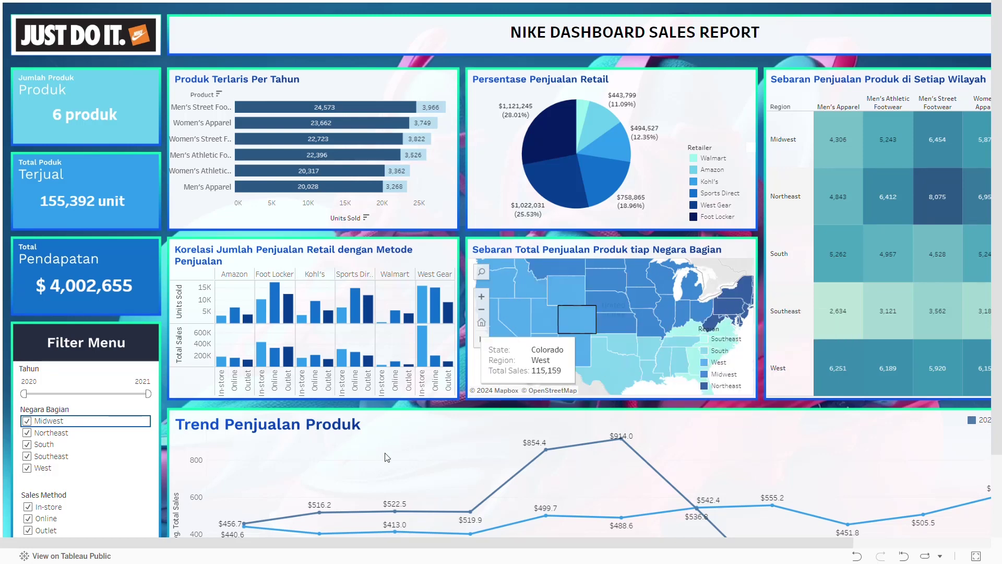
- Limit the Negara Bagian filter to Northeast by clearing Midwest, South, Southeast and West
{"action": "scroll", "coordinate": [90, 492], "scroll_direction": "down", "scroll_amount": 2}
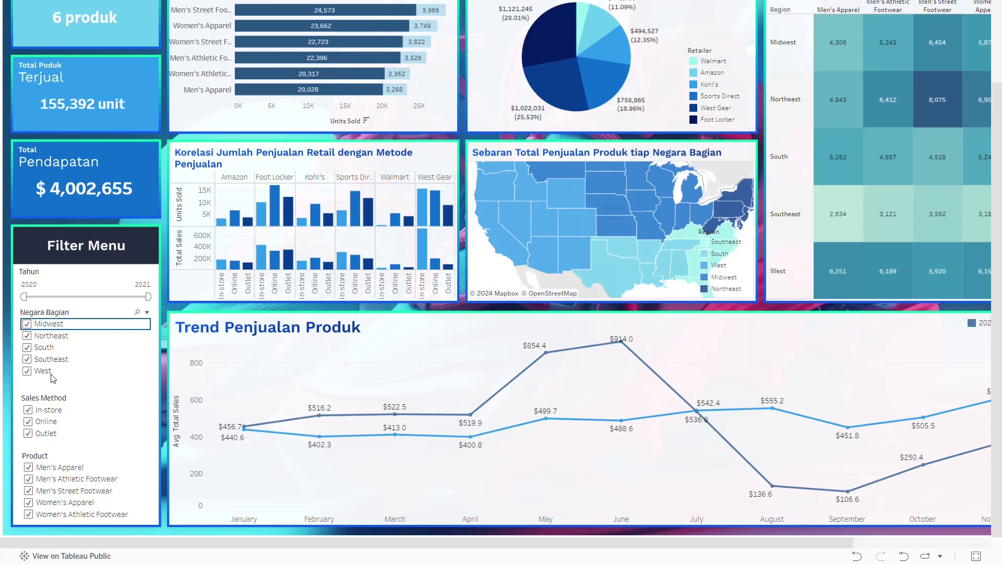
{"action": "left_click", "coordinate": [27, 325]}
{"action": "left_click", "coordinate": [27, 348]}
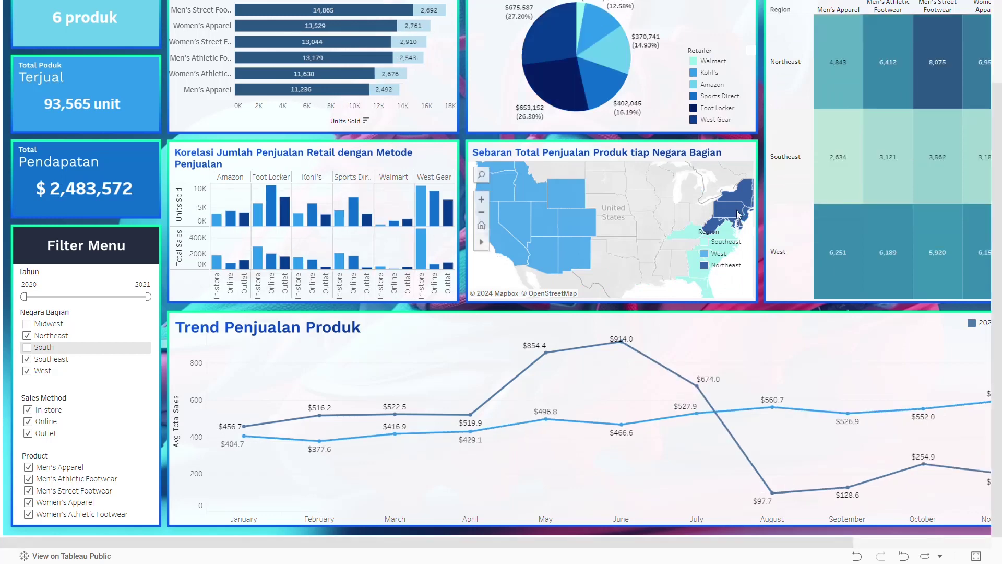
{"action": "mouse_move", "coordinate": [744, 205]}
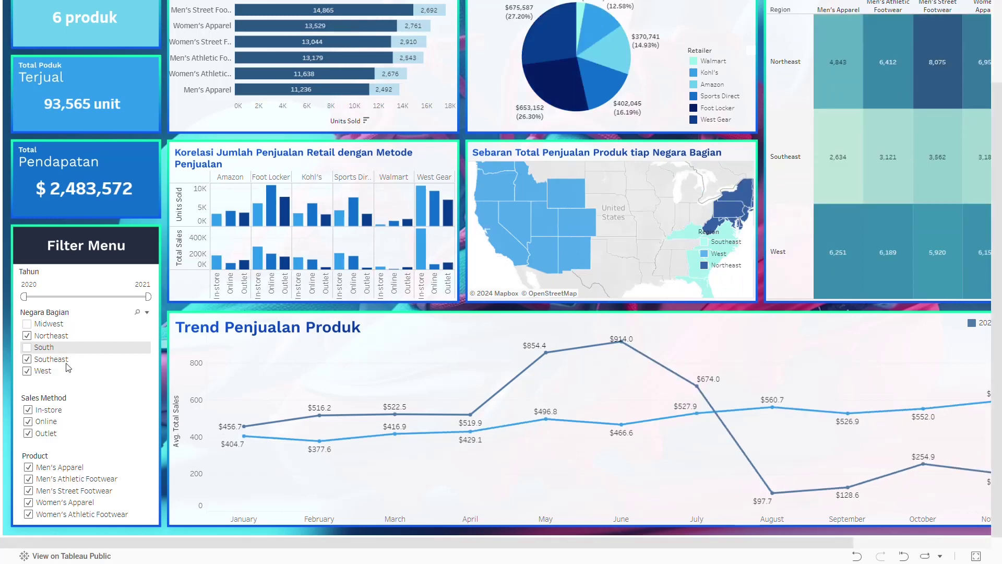
{"action": "left_click", "coordinate": [28, 360]}
{"action": "left_click", "coordinate": [27, 371]}
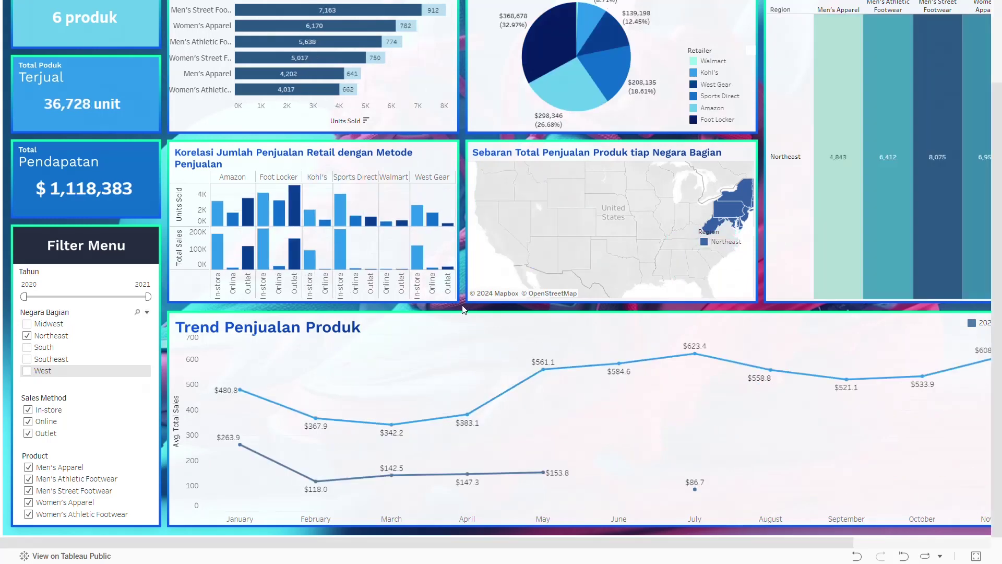
- Examine the Northeast region's retailer pie chart, the sales method charts per retailer and the product heat map
{"action": "scroll", "coordinate": [462, 306], "scroll_direction": "up", "scroll_amount": 2}
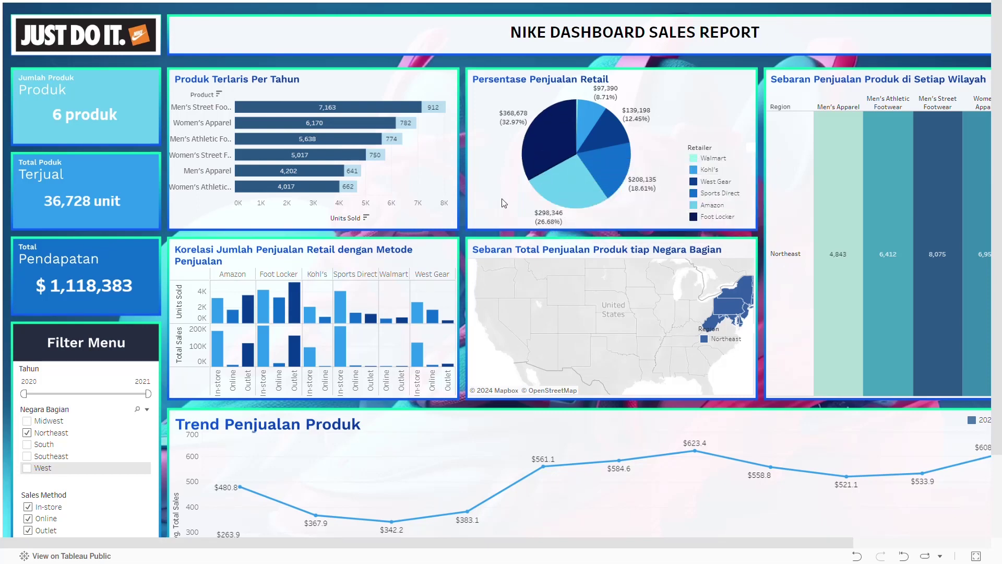
{"action": "mouse_move", "coordinate": [567, 204]}
{"action": "mouse_move", "coordinate": [297, 296]}
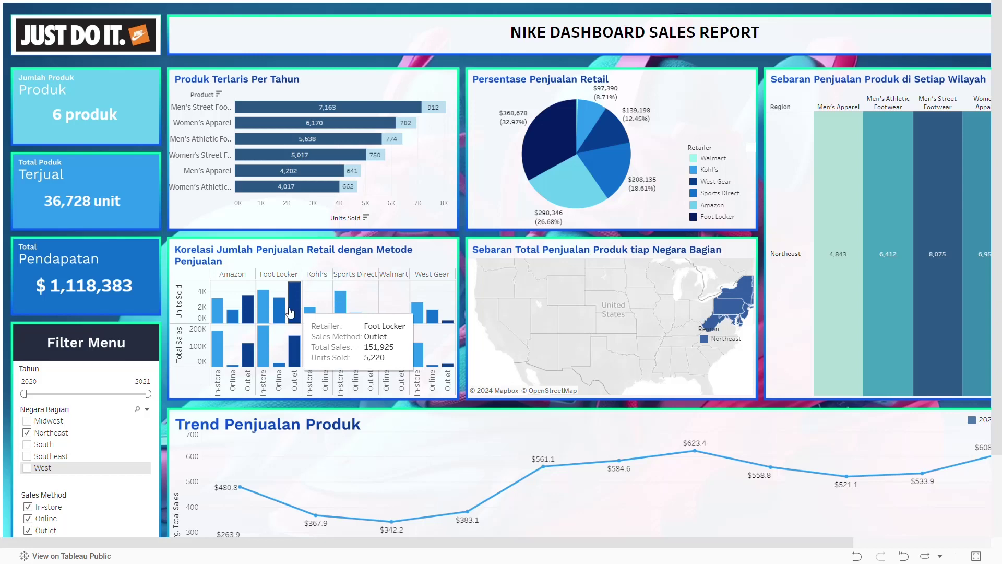
{"action": "mouse_move", "coordinate": [263, 315]}
{"action": "mouse_move", "coordinate": [296, 315]}
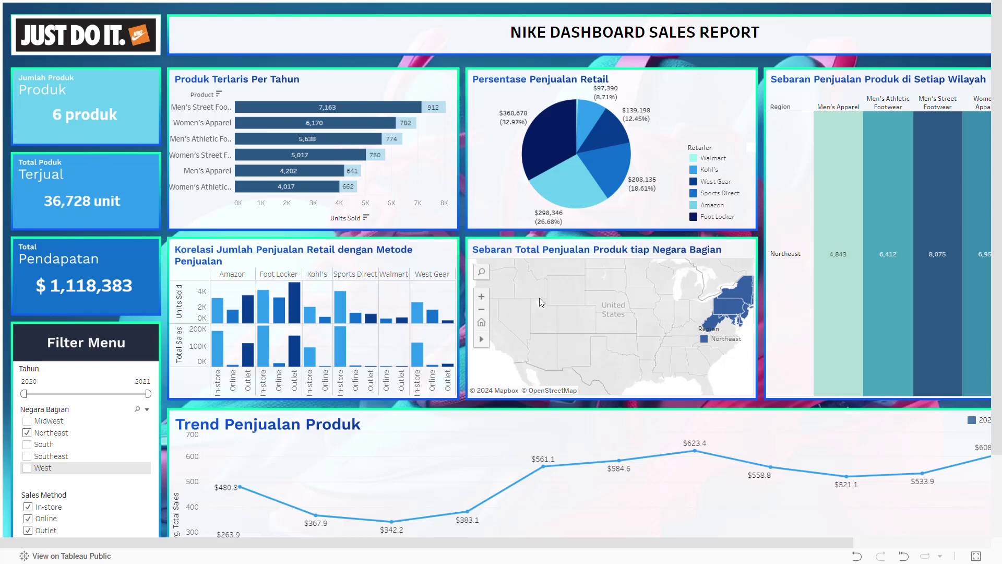
{"action": "scroll", "coordinate": [758, 236], "scroll_direction": "right", "scroll_amount": 3}
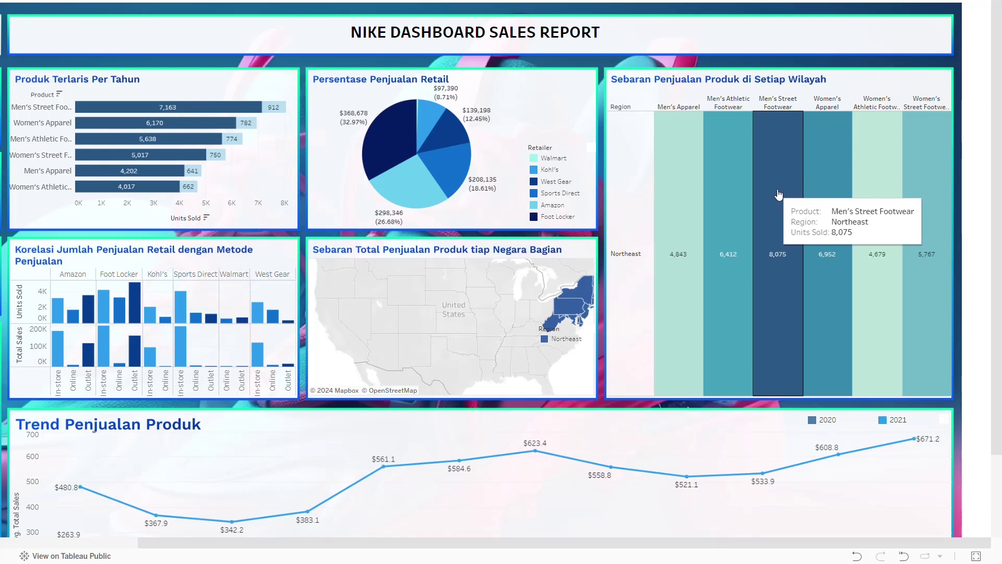
{"action": "scroll", "coordinate": [603, 187], "scroll_direction": "left", "scroll_amount": 1}
{"action": "scroll", "coordinate": [603, 192], "scroll_direction": "left", "scroll_amount": 2}
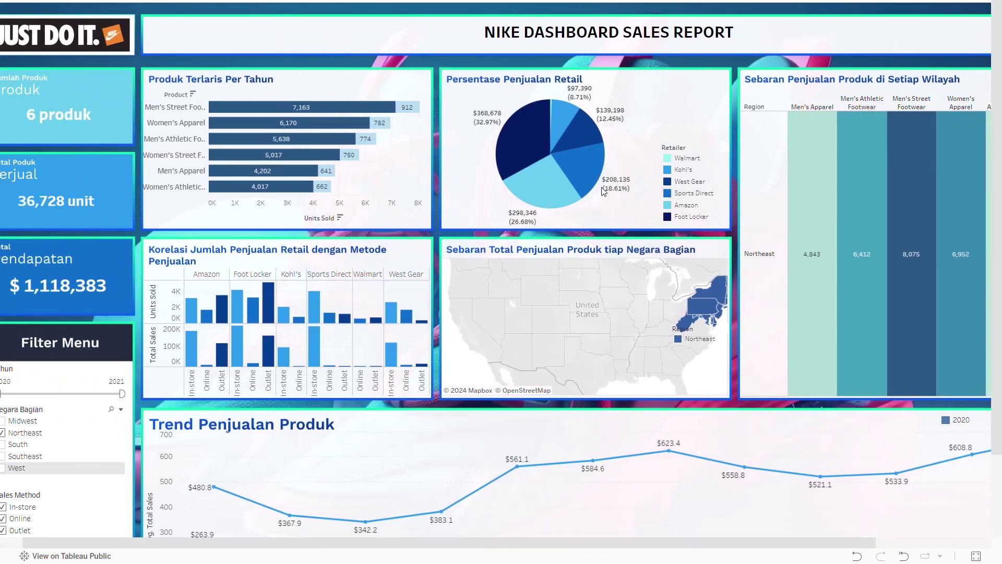
{"action": "scroll", "coordinate": [433, 209], "scroll_direction": "left", "scroll_amount": 1}
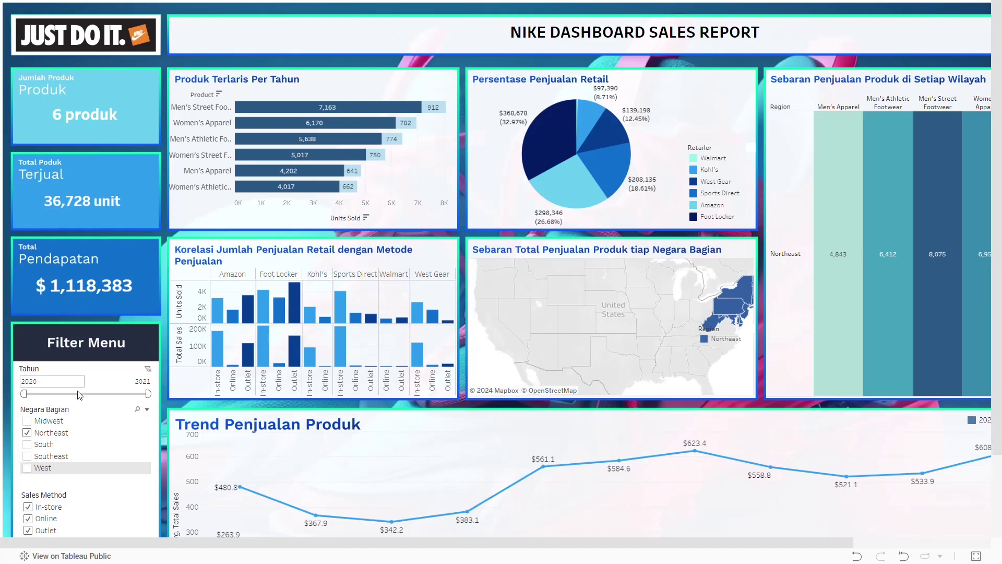
- Change the Negara Bagian filter from Northeast to West only and inspect the retailer shares and West Gear's sales methods
{"action": "left_click", "coordinate": [25, 436]}
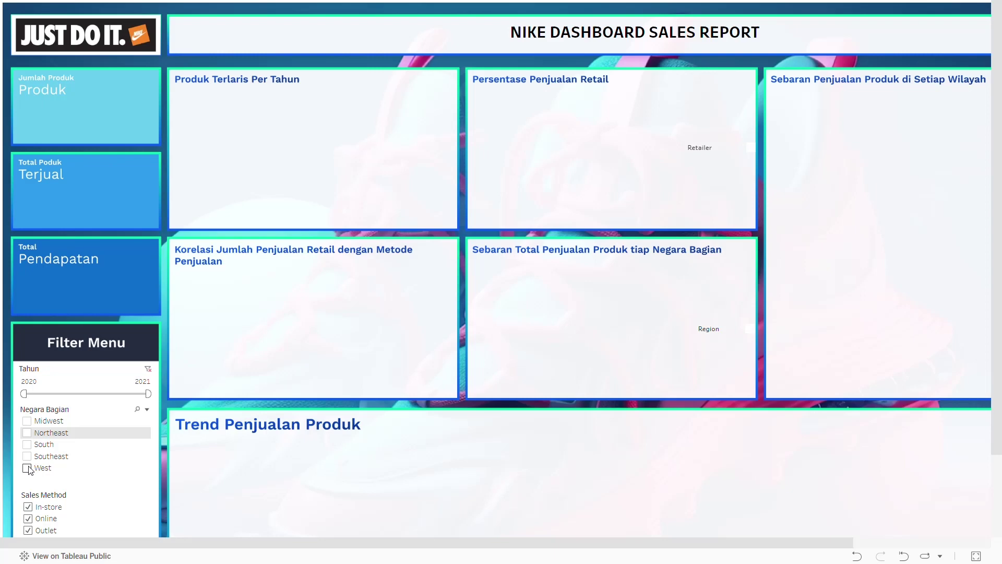
{"action": "left_click", "coordinate": [27, 467]}
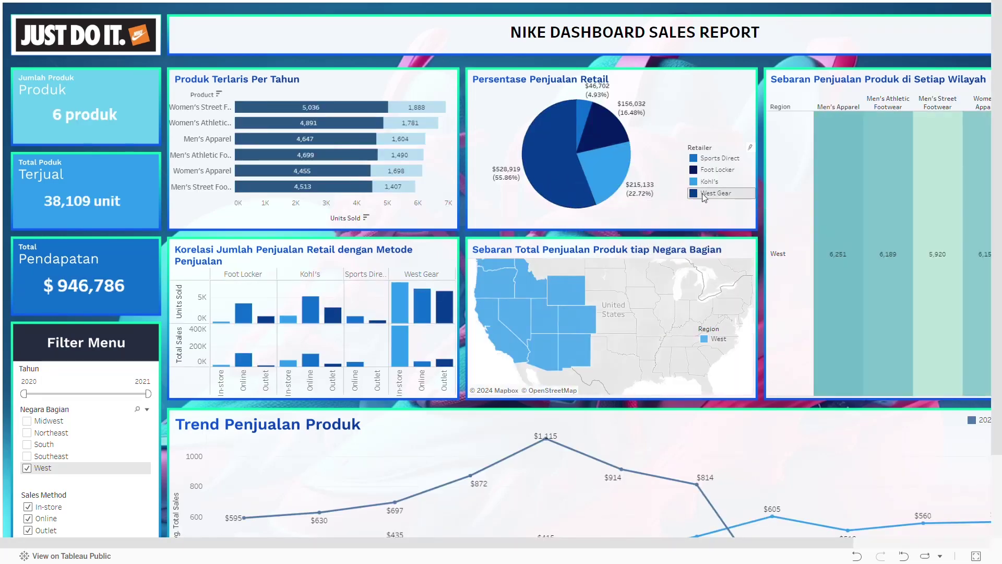
{"action": "mouse_move", "coordinate": [557, 187]}
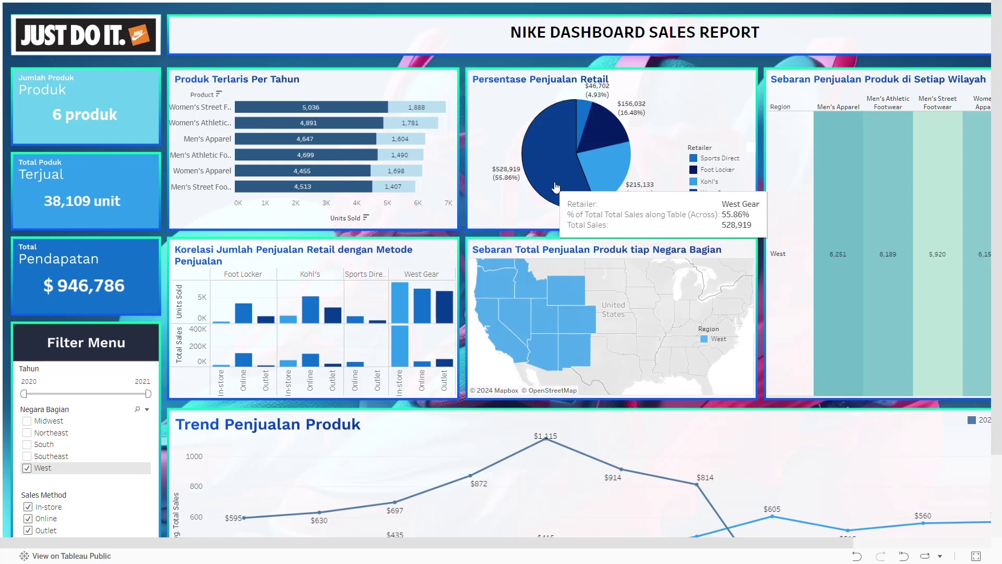
{"action": "mouse_move", "coordinate": [402, 312]}
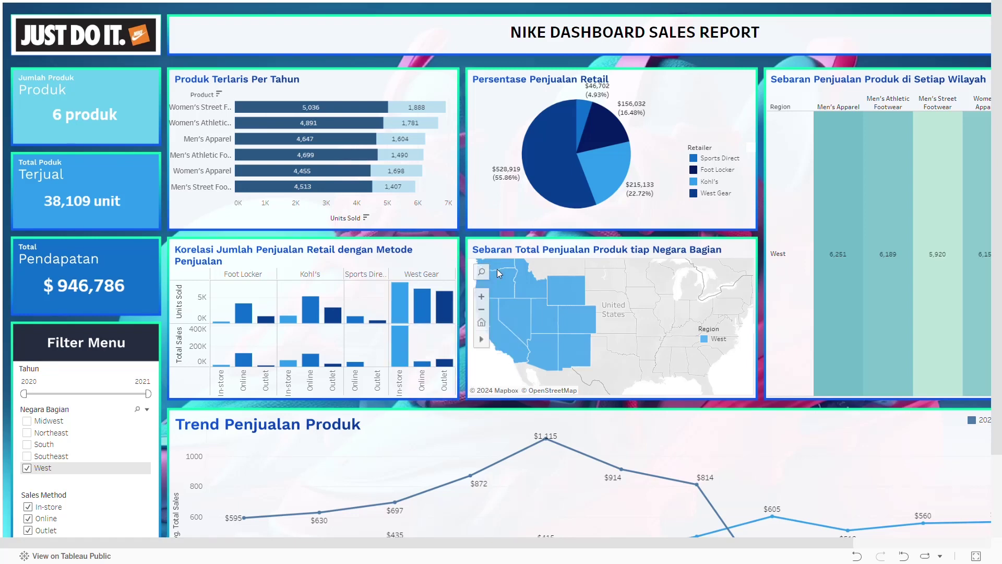
- Examine the West region's product heat map, retailer pie chart and Trend Penjualan Produk chart
{"action": "scroll", "coordinate": [463, 227], "scroll_direction": "right", "scroll_amount": 5}
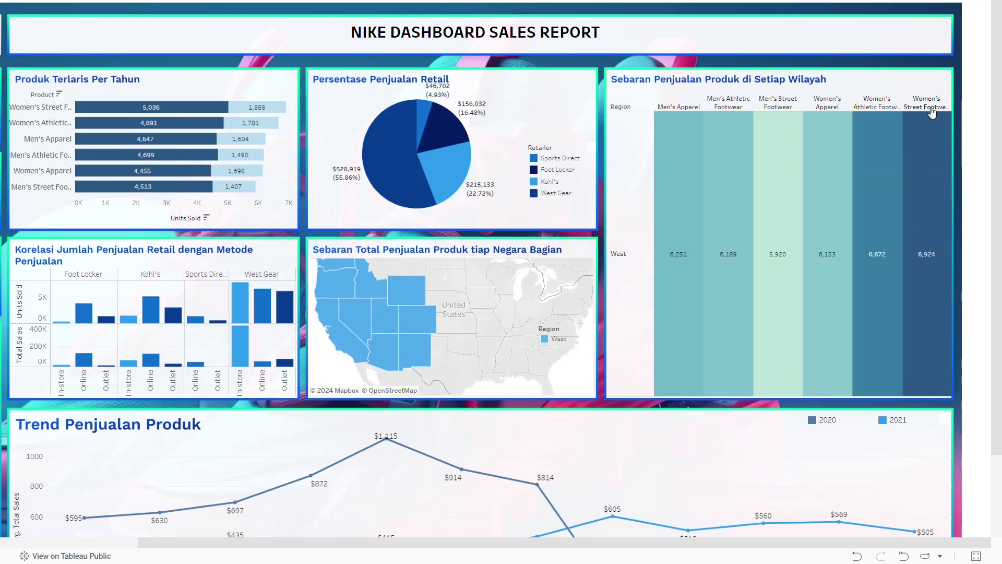
{"action": "mouse_move", "coordinate": [922, 231]}
{"action": "scroll", "coordinate": [474, 212], "scroll_direction": "left", "scroll_amount": 5}
{"action": "scroll", "coordinate": [474, 212], "scroll_direction": "left", "scroll_amount": 1}
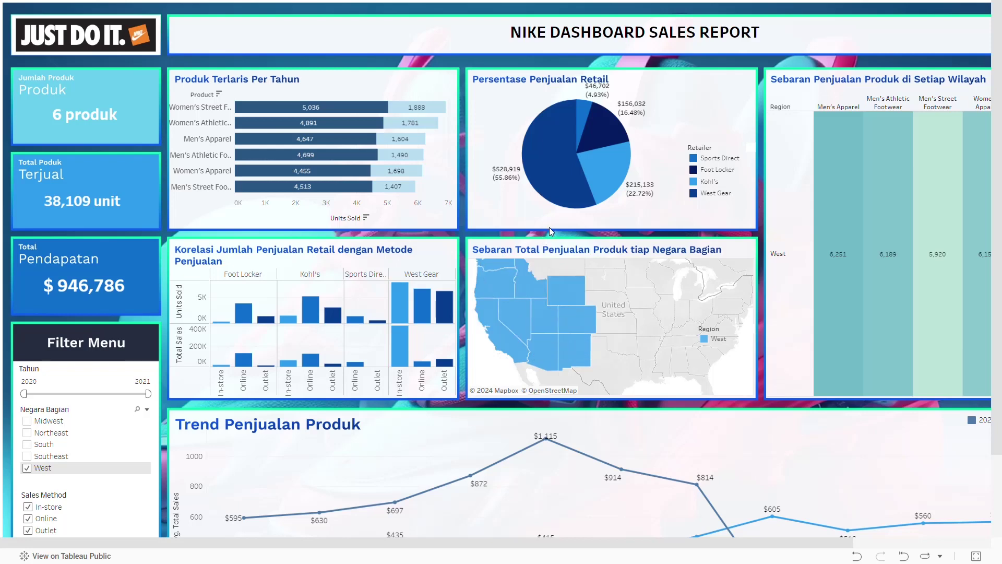
{"action": "scroll", "coordinate": [458, 412], "scroll_direction": "down", "scroll_amount": 1}
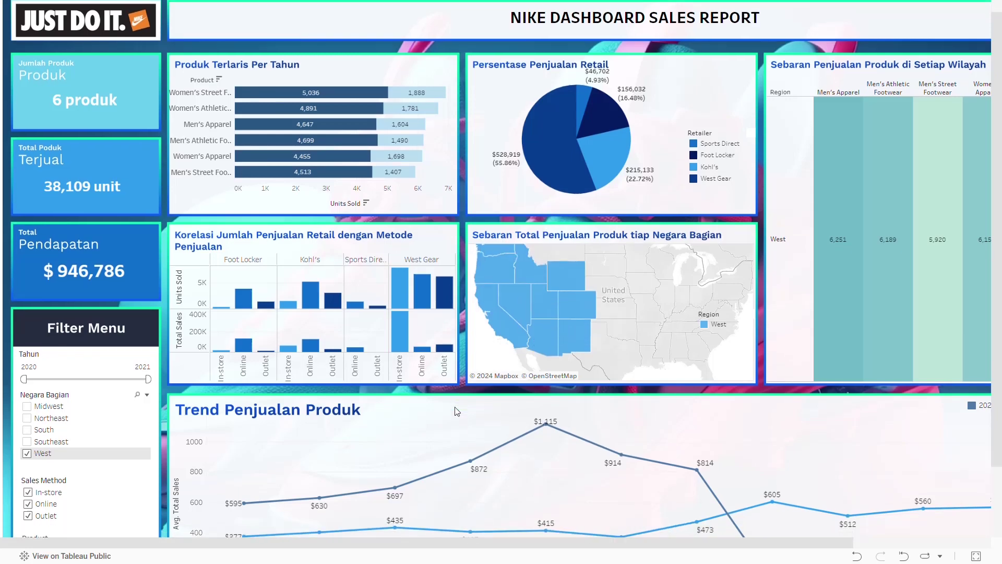
{"action": "scroll", "coordinate": [457, 412], "scroll_direction": "up", "scroll_amount": 1}
{"action": "scroll", "coordinate": [458, 411], "scroll_direction": "right", "scroll_amount": 3}
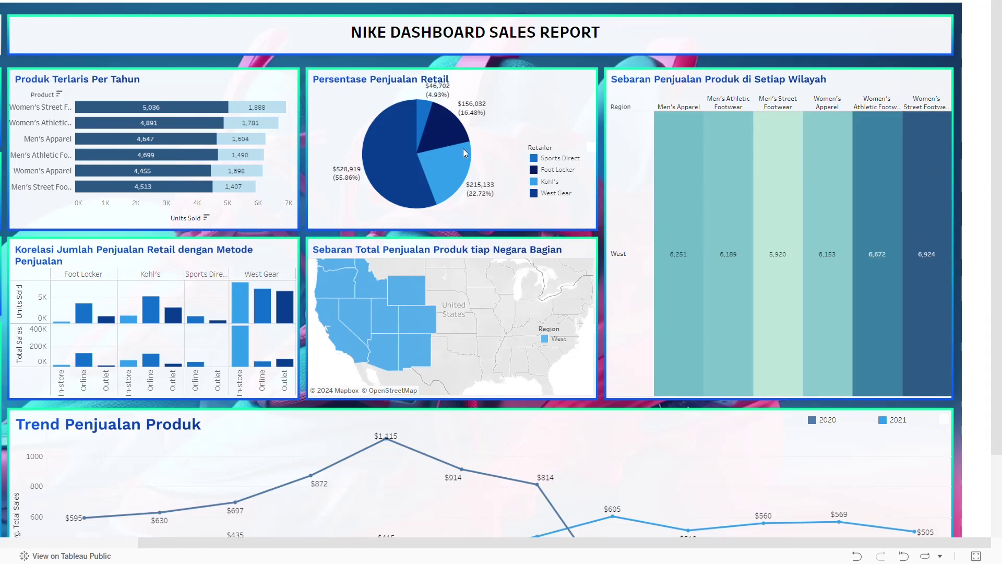
{"action": "mouse_move", "coordinate": [398, 166]}
{"action": "scroll", "coordinate": [300, 230], "scroll_direction": "left", "scroll_amount": 3}
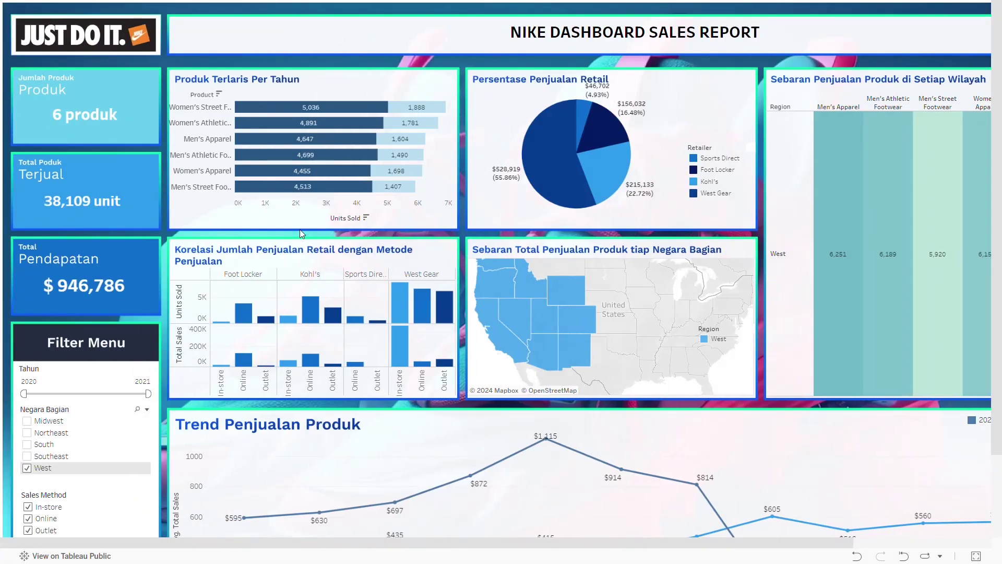
{"action": "scroll", "coordinate": [468, 337], "scroll_direction": "down", "scroll_amount": 2}
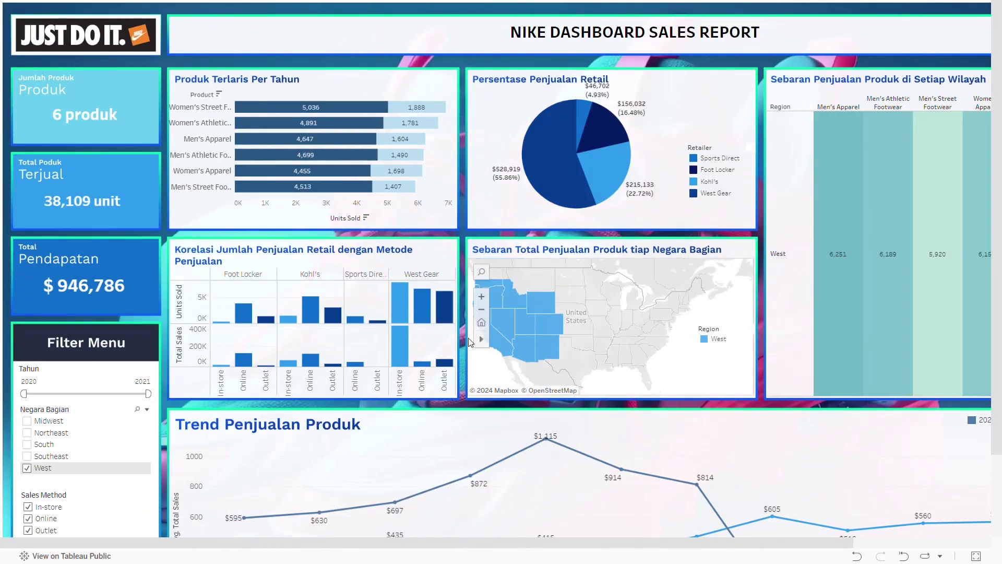
{"action": "scroll", "coordinate": [461, 365], "scroll_direction": "down", "scroll_amount": 2}
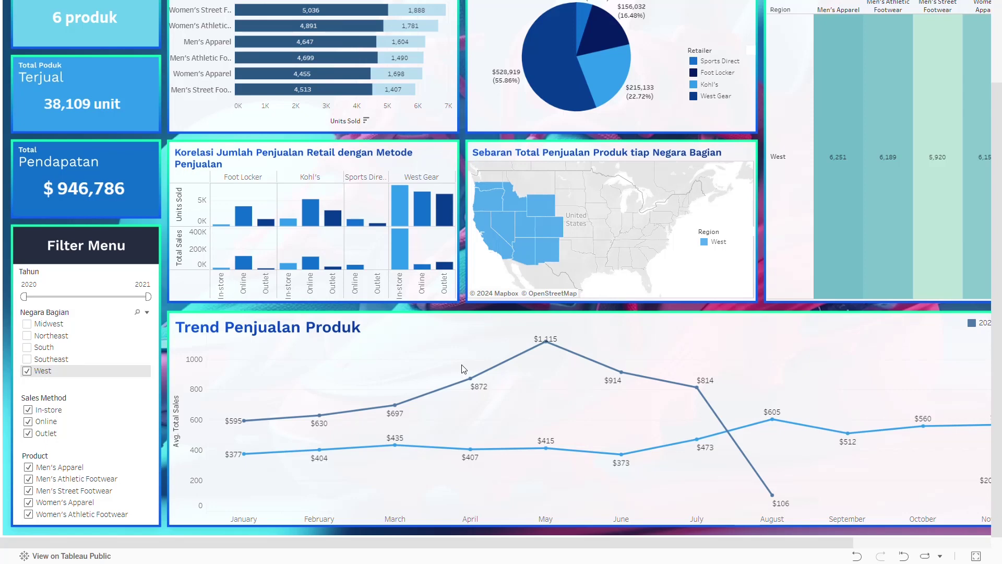
{"action": "scroll", "coordinate": [458, 312], "scroll_direction": "up", "scroll_amount": 2}
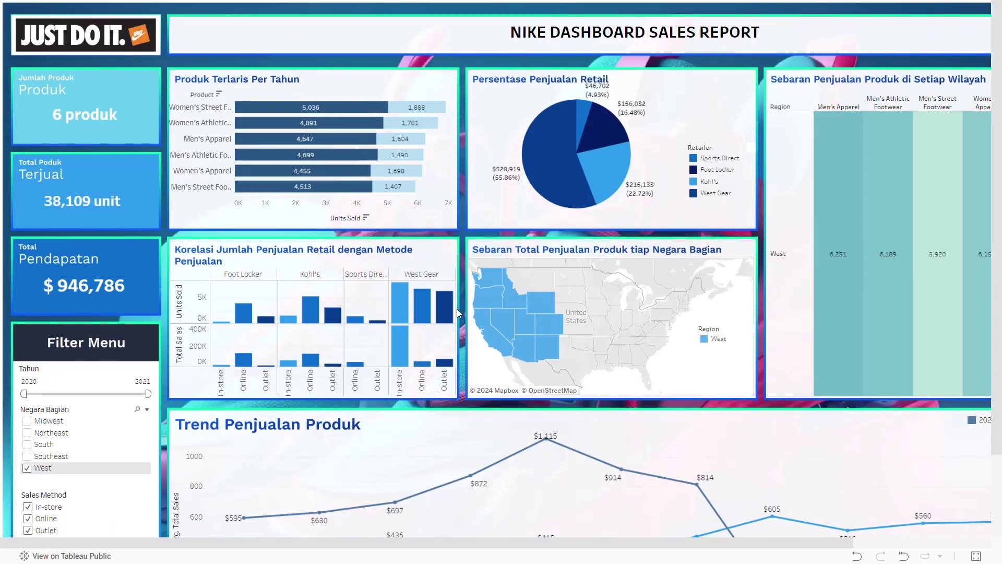